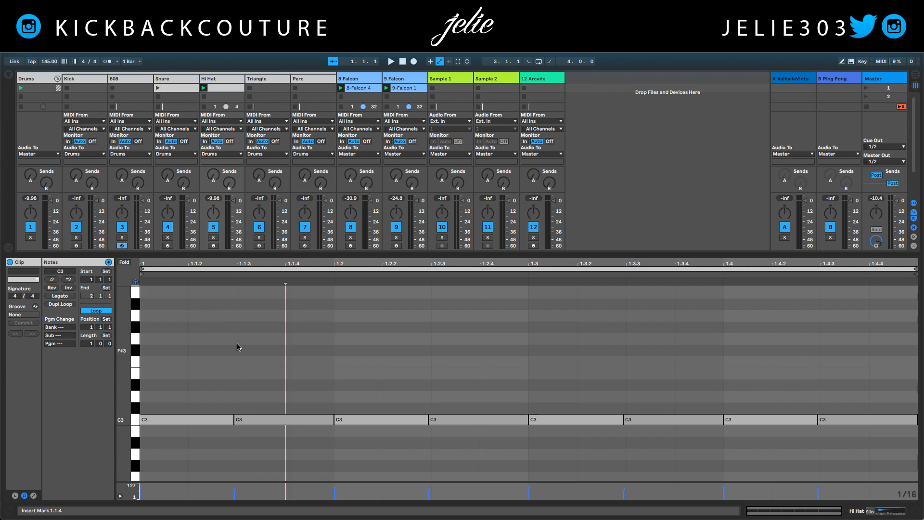
Clear all the existing C3 notes from the one-bar Hi Hat clip
scroll(245, 369, down, 2)
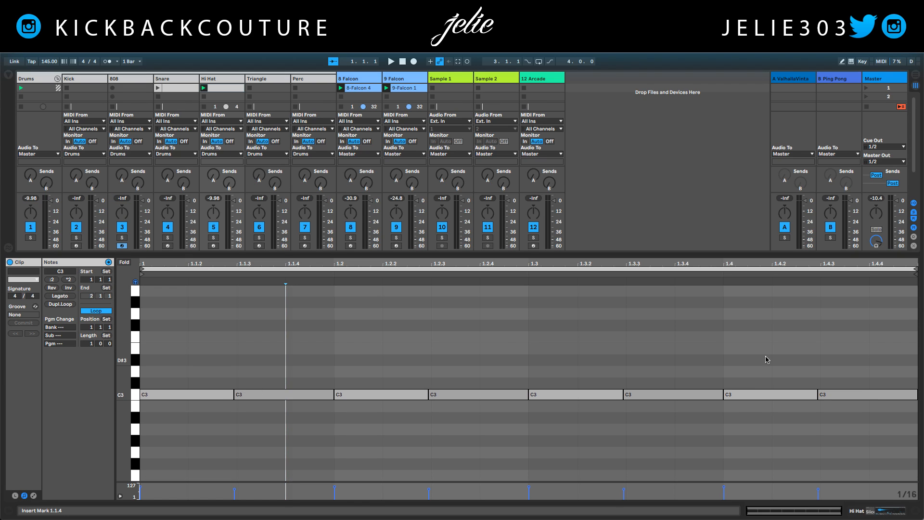
drag(767, 360, 202, 407)
key(Delete)
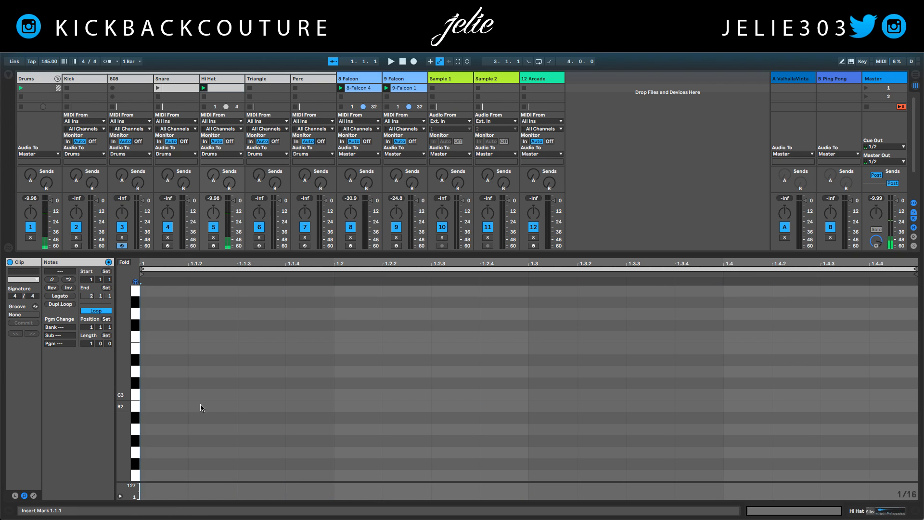
Place sixteenth-note C3 hits at 1.1.1 and 1.1.4 in the Hi Hat clip, removing the stray note at 1.2
double_click(155, 395)
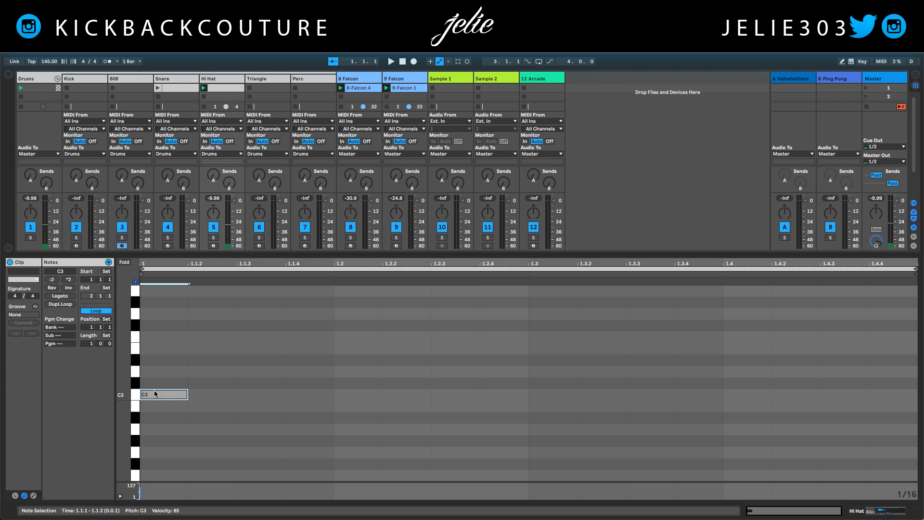
double_click(304, 395)
double_click(361, 395)
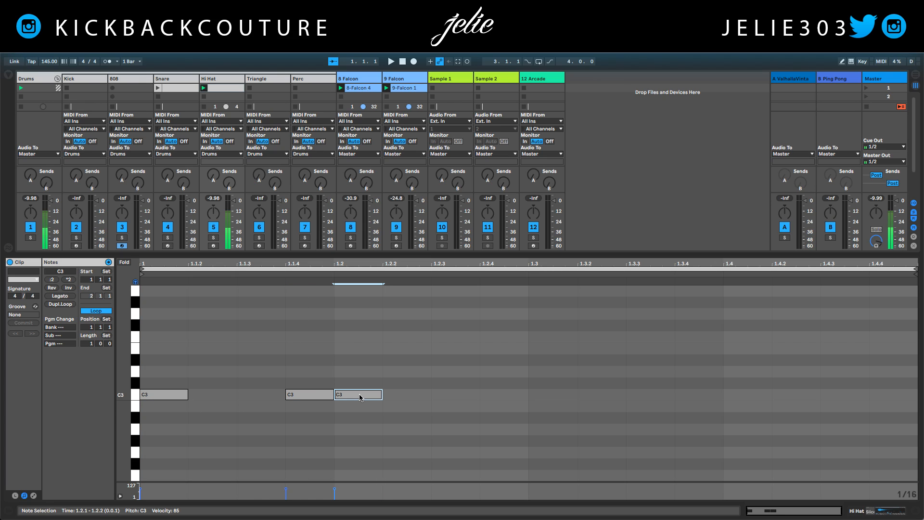
key(Delete)
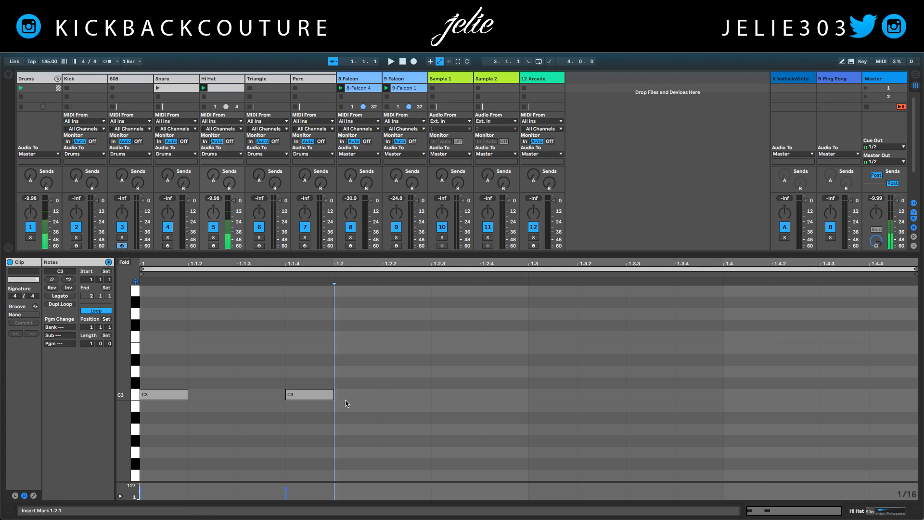
click(474, 396)
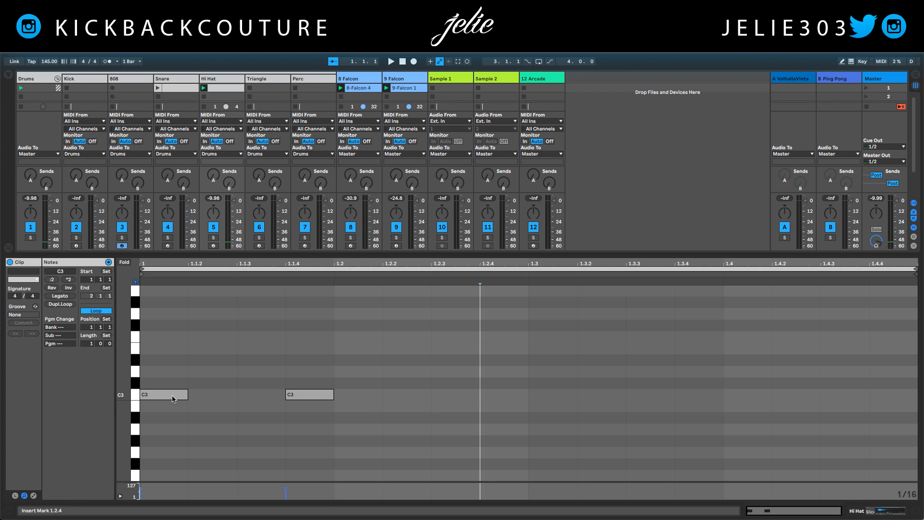
click(303, 395)
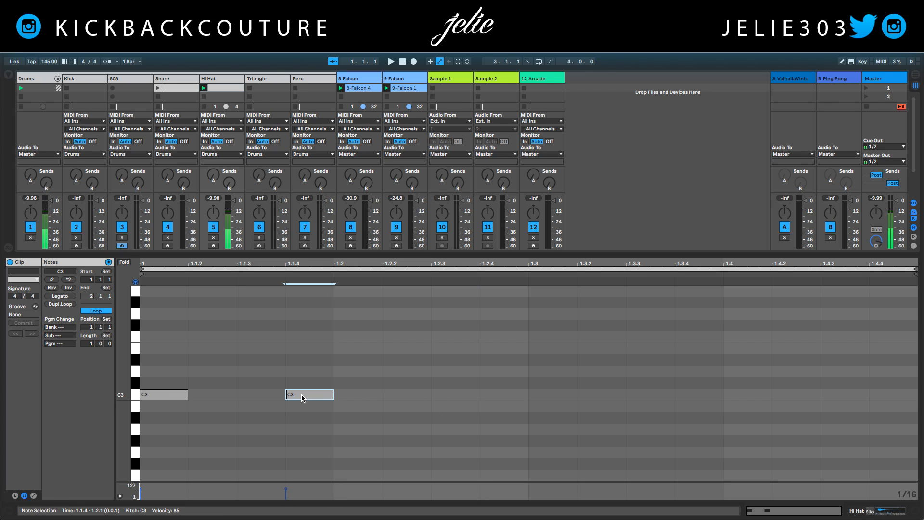
Add sixteenth-note C3 hits at 1.2.3, 1.3, 1.3.4 and 1.4.3 to complete the one-bar pattern
double_click(456, 396)
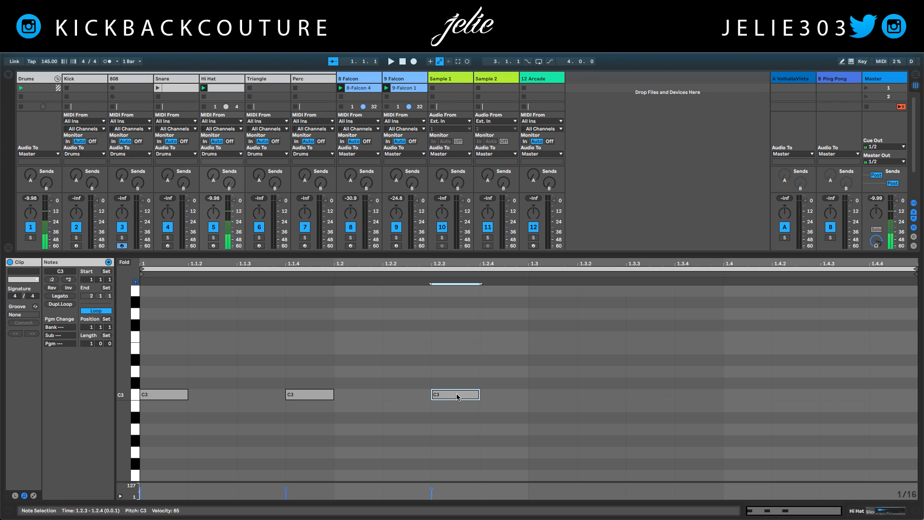
double_click(551, 395)
click(686, 398)
double_click(689, 398)
click(853, 399)
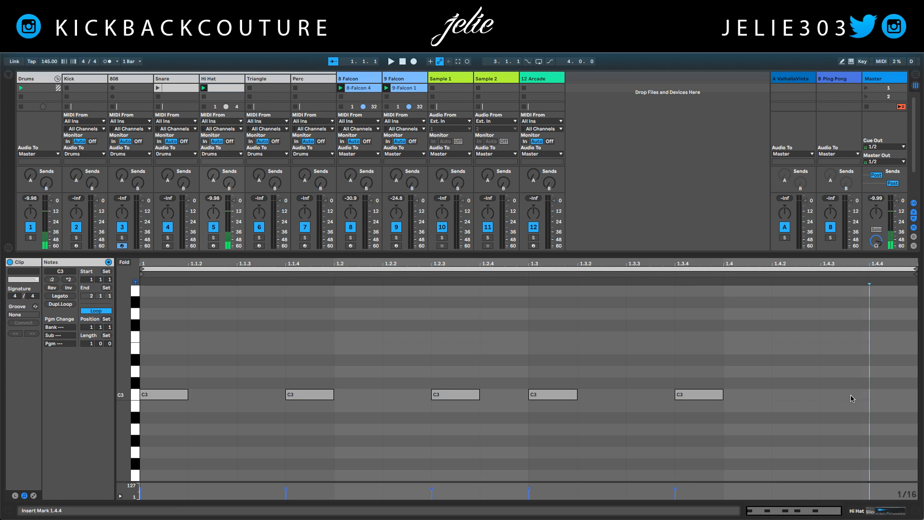
double_click(853, 399)
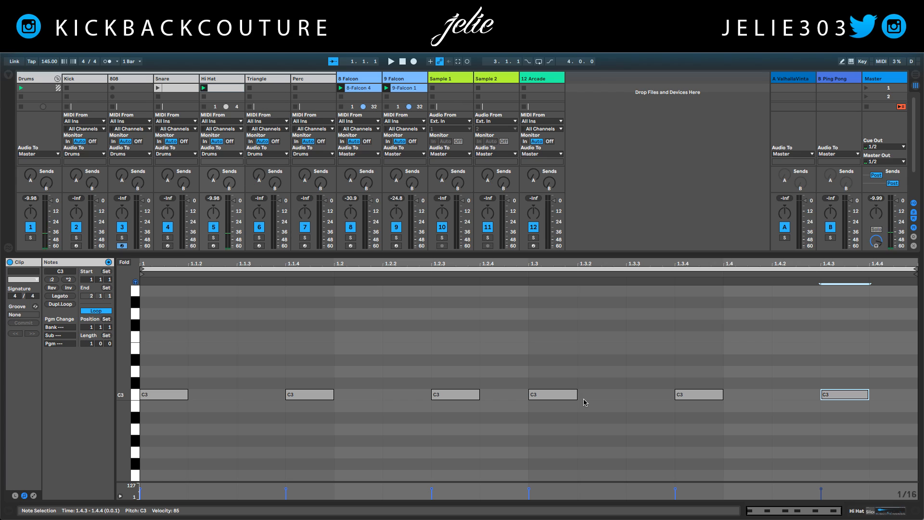
Duplicate the Hi Hat loop to two bars and delete the C3 notes on beats 3 and 4 of both bars
key(space)
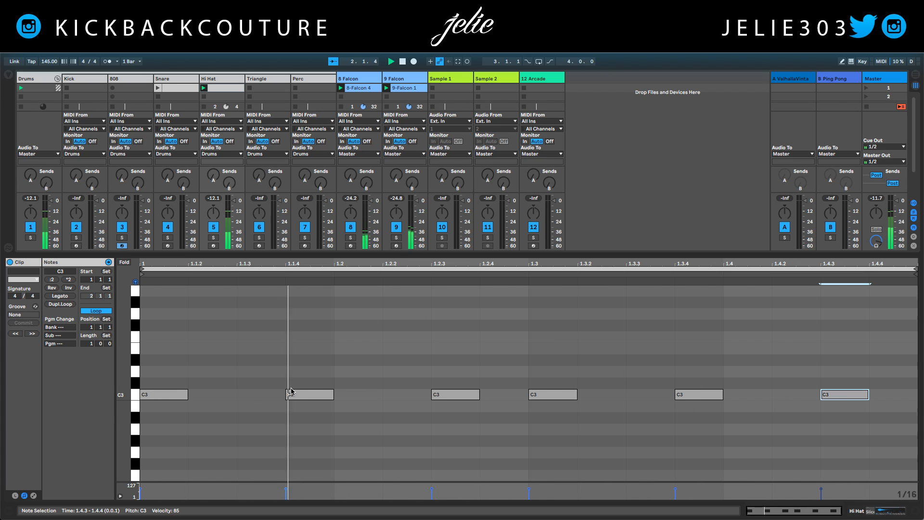
click(63, 305)
drag(356, 357, 482, 408)
drag(506, 368, 336, 428)
key(Delete)
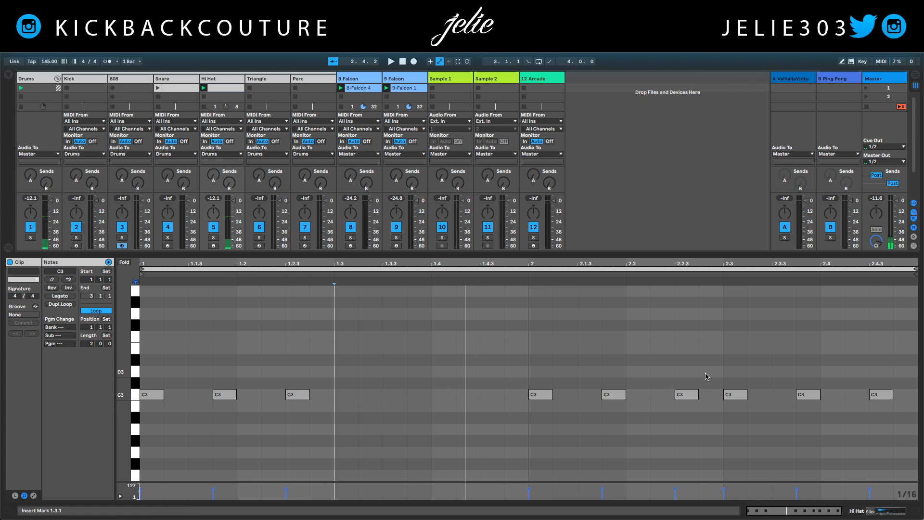
drag(744, 367, 874, 424)
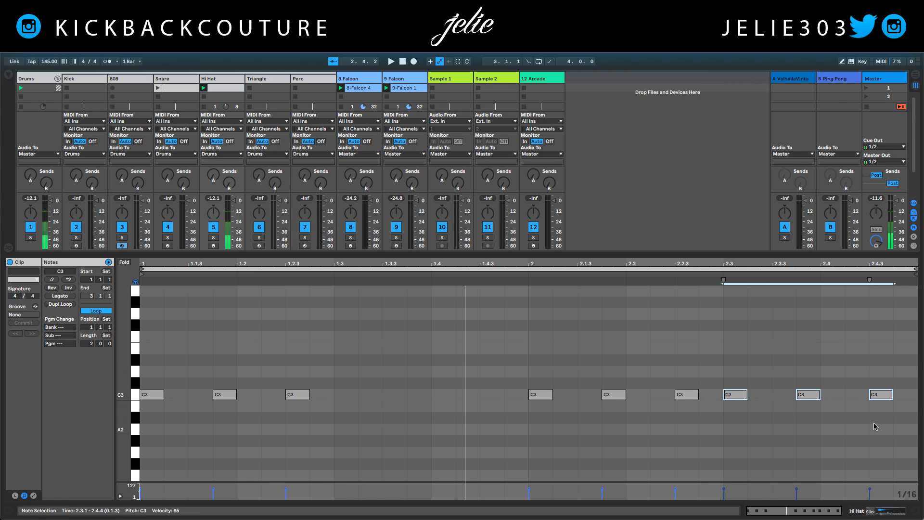
key(Delete)
key(space)
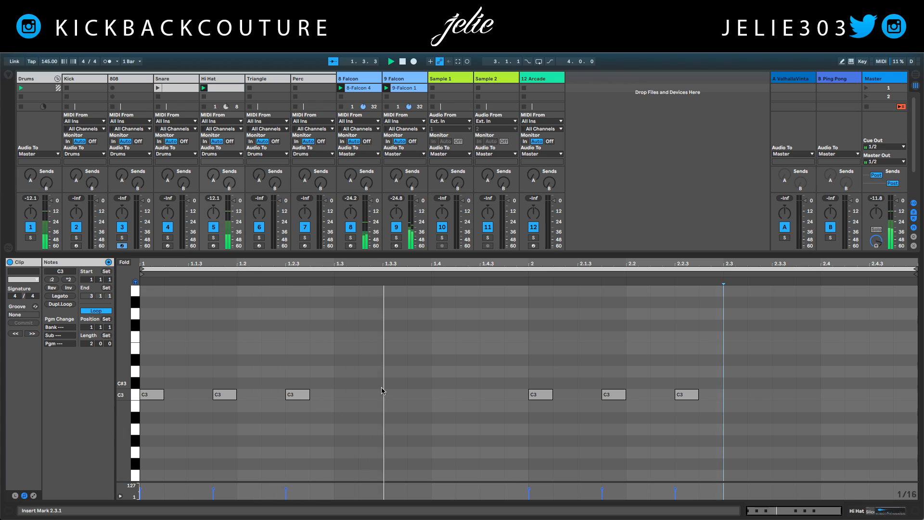
Paste the three-note C3 group at 2.3 and at 1.3 to fill the second half of each bar
scroll(399, 385, down, 1)
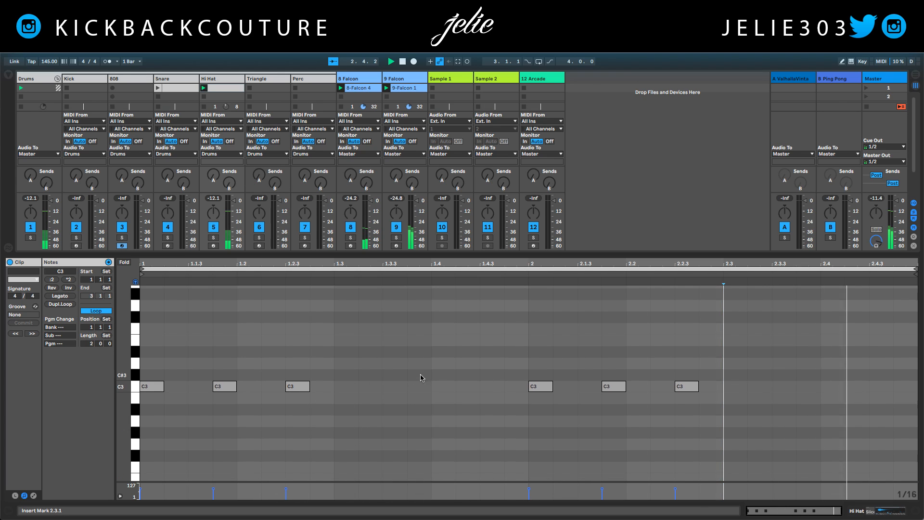
key(super+v)
click(345, 386)
key(super+v)
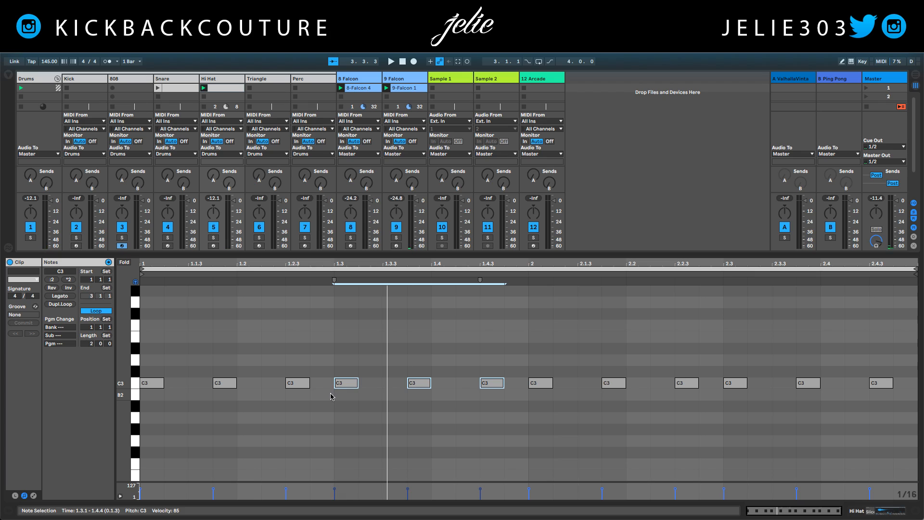
click(331, 397)
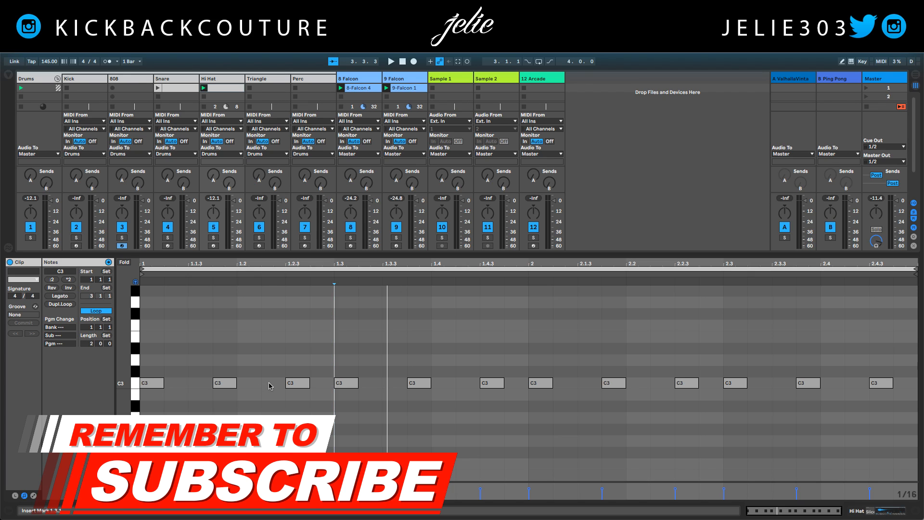
Add a quiet C3 note at 1.1.3 with velocity 33 and play the pattern
double_click(203, 386)
drag(189, 489, 189, 492)
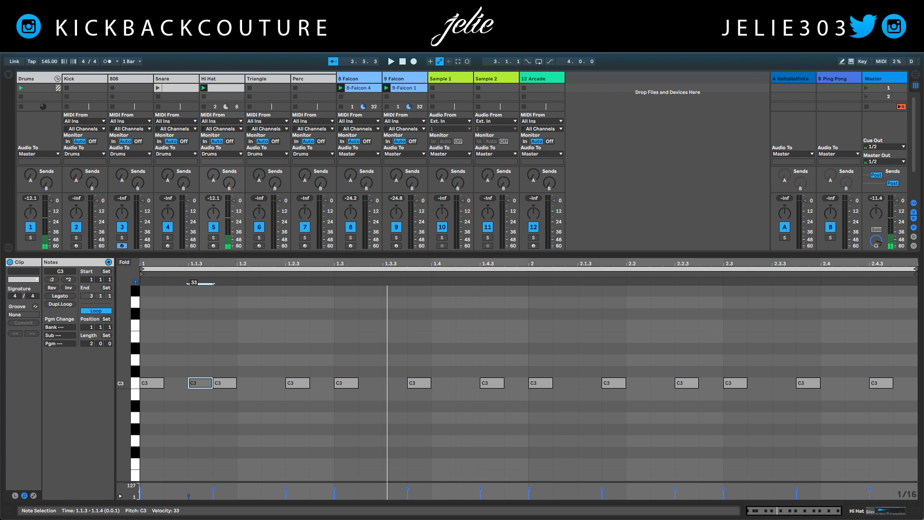
key(space)
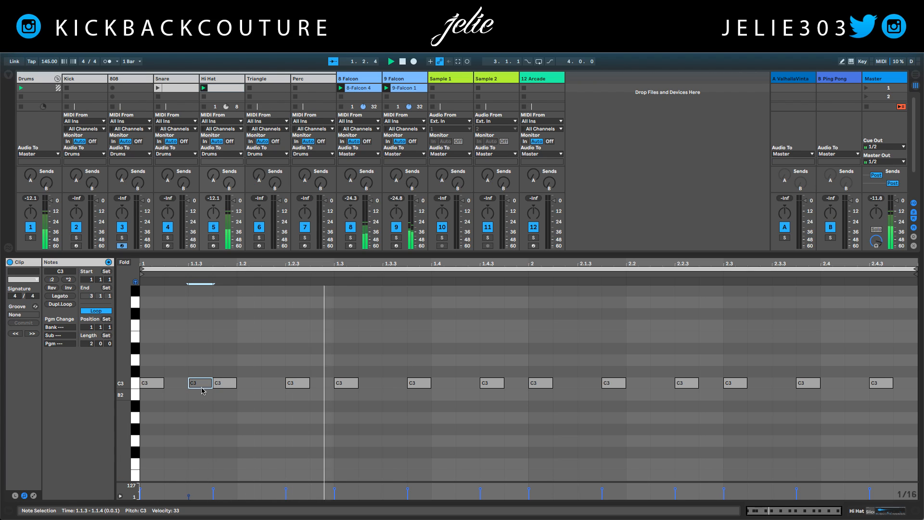
Copy the quiet note to C3 at 1.2.2, C#3 at 1.3.3 and 2.4, A#2 at 1.4 and 2.3.2, G#2 at 2.1.2, A2 at 2.2.2
ctrl+drag(197, 386, 836, 370)
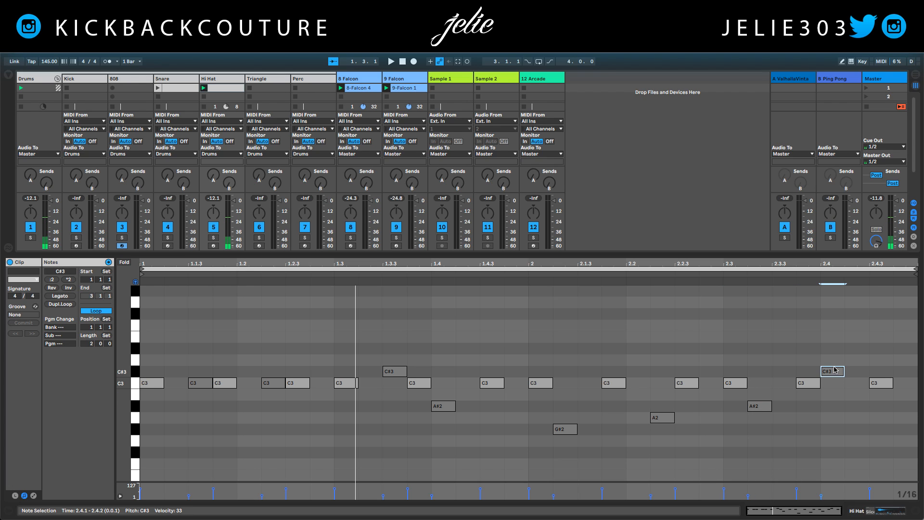
key(space)
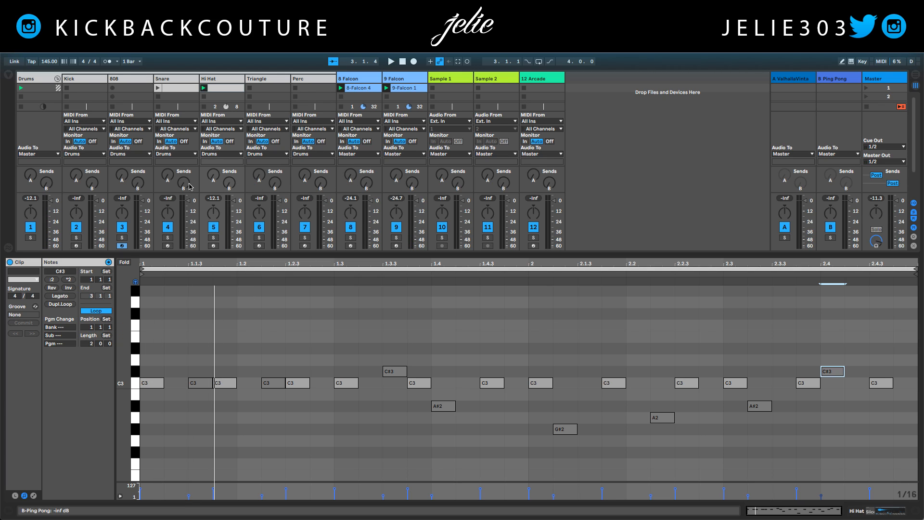
Raise the Hi Hat track's send to the ValhallaVintageVerb return and review the reverb plug-in's settings
click(214, 176)
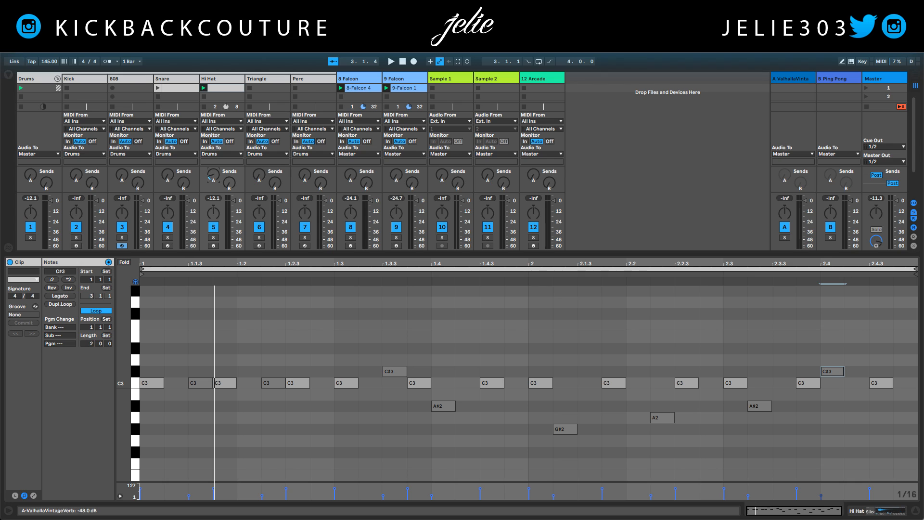
click(803, 80)
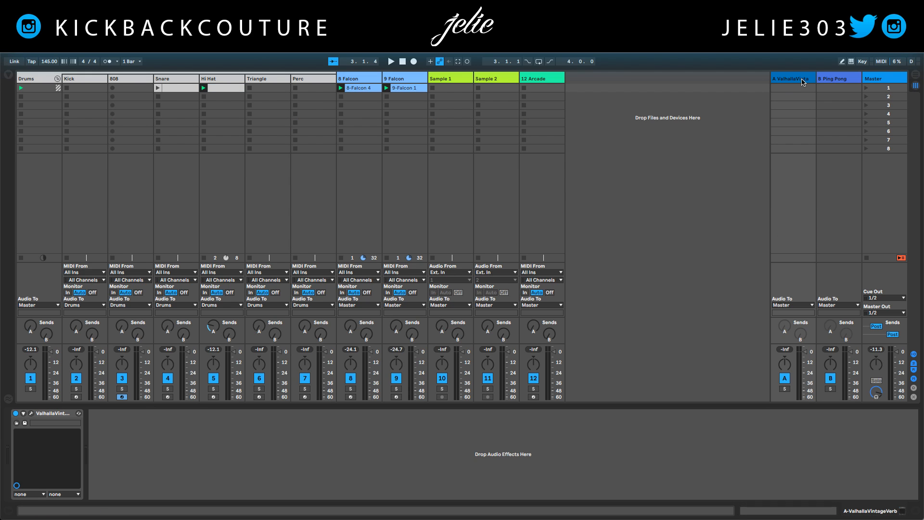
click(35, 413)
click(31, 414)
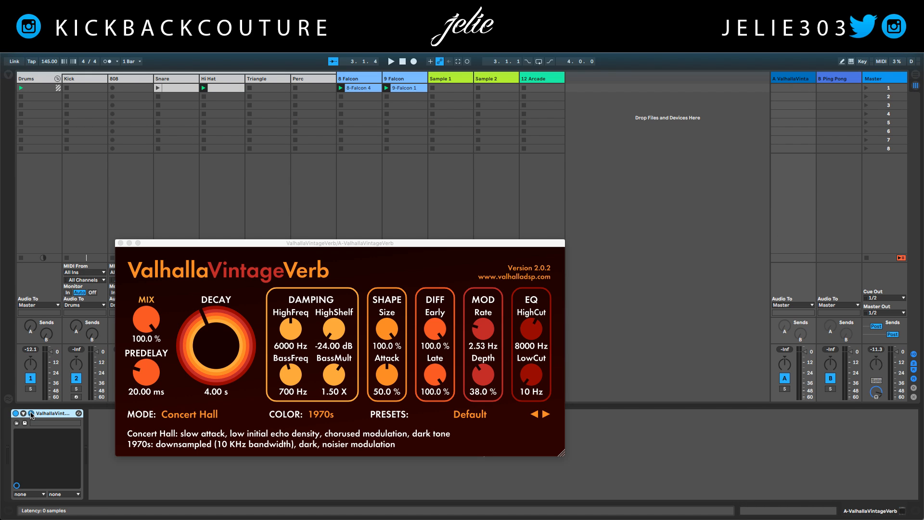
click(244, 482)
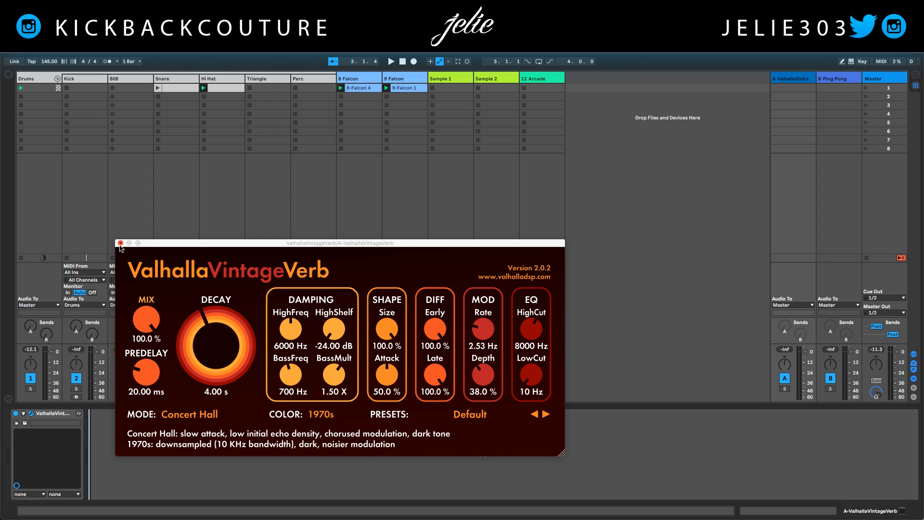
click(120, 244)
Check which Falcon presets the 8 Falcon and 9 Falcon tracks use while the set plays
click(374, 78)
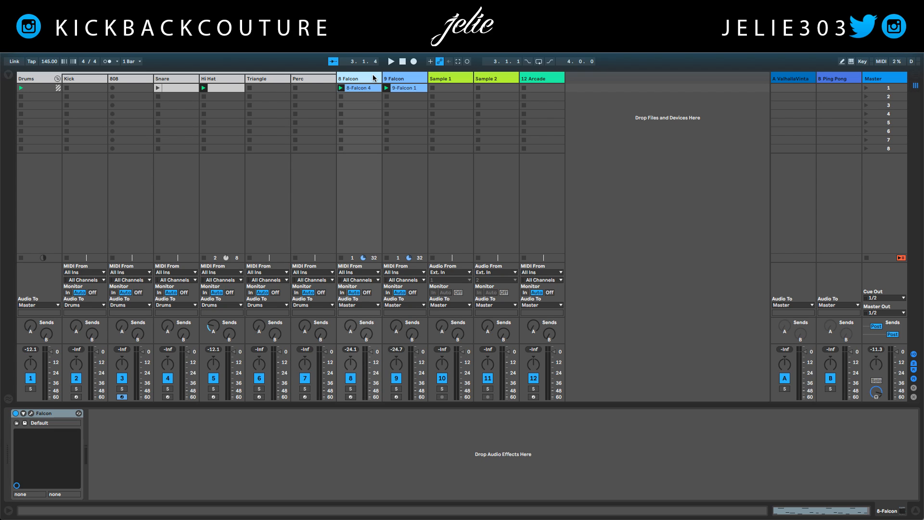
click(31, 415)
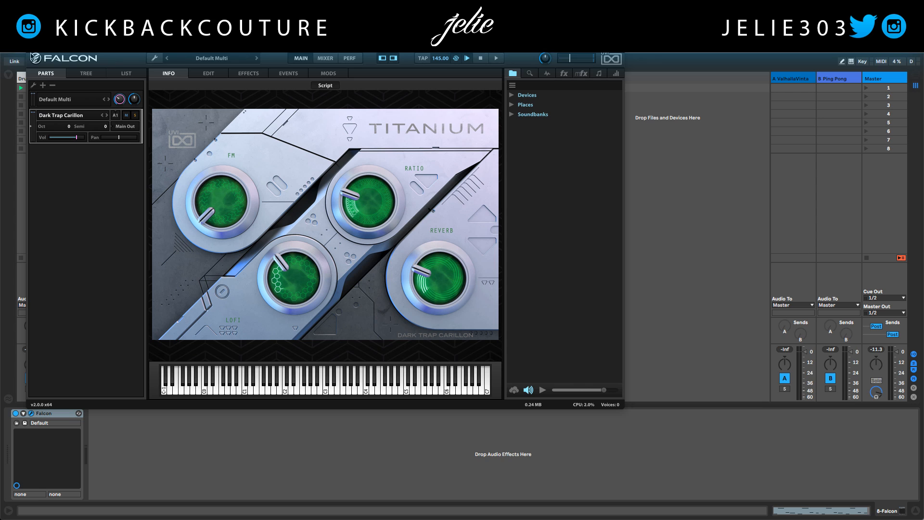
key(space)
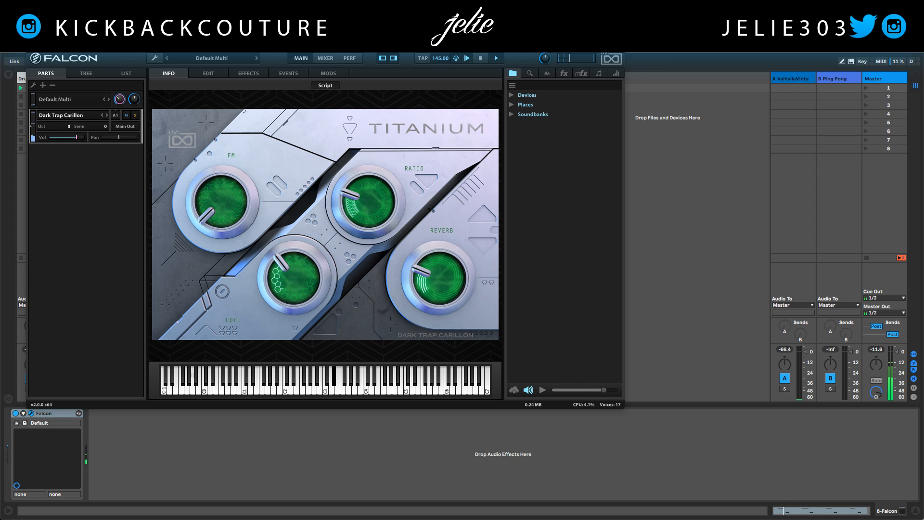
click(33, 45)
click(406, 79)
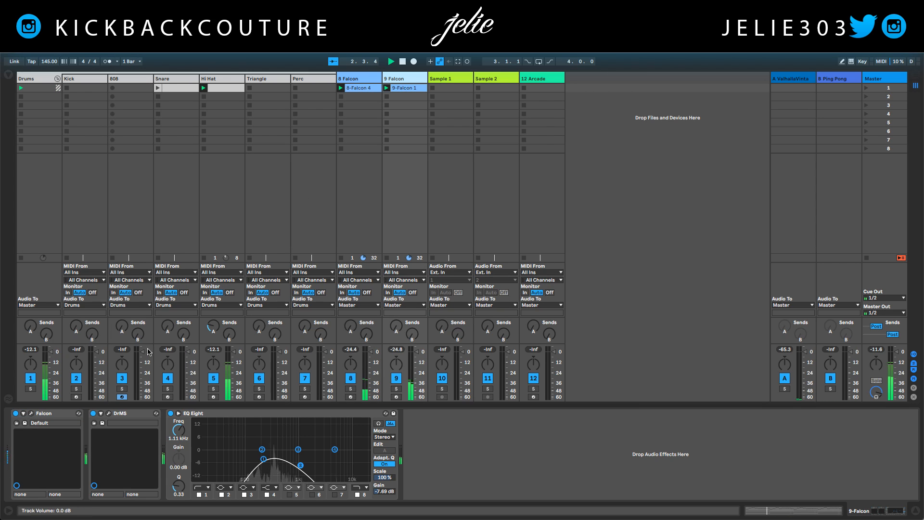
click(32, 414)
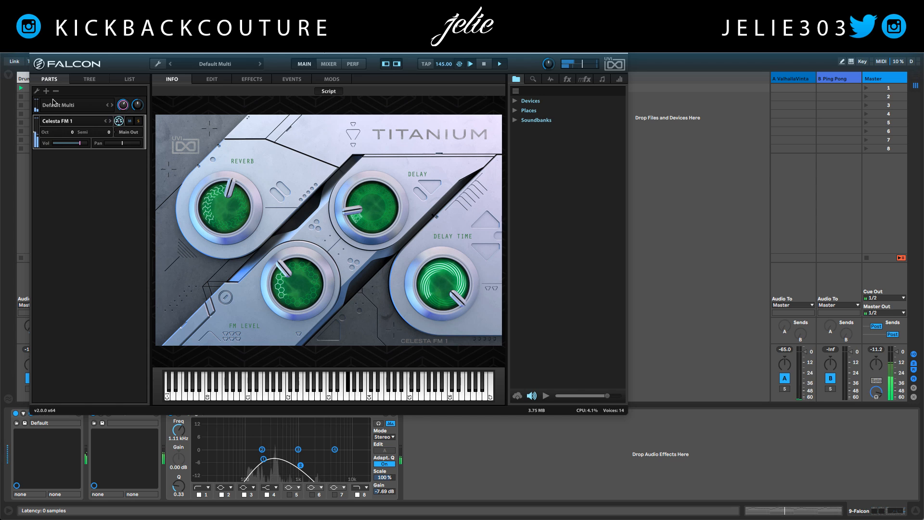
click(33, 46)
Reopen the Hi Hat clip and fine-tune the track's ValhallaVintageVerb send level during playback
double_click(227, 88)
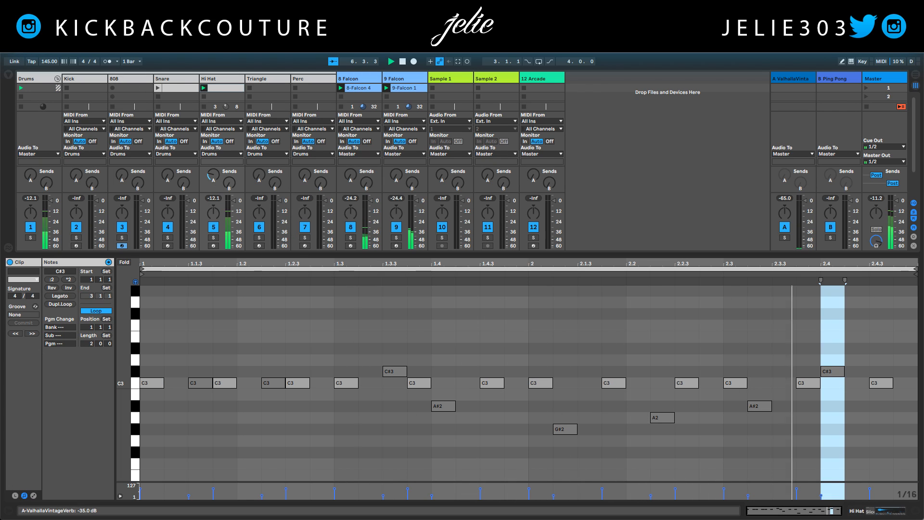
click(213, 175)
drag(214, 176, 215, 184)
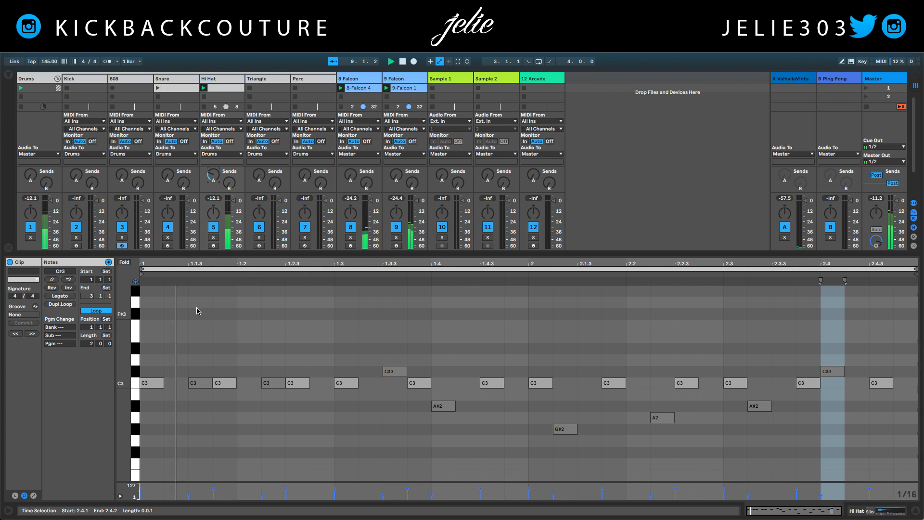
Delete every note in the two-bar Hi Hat clip and undo the deletion
scroll(214, 330, down, 2)
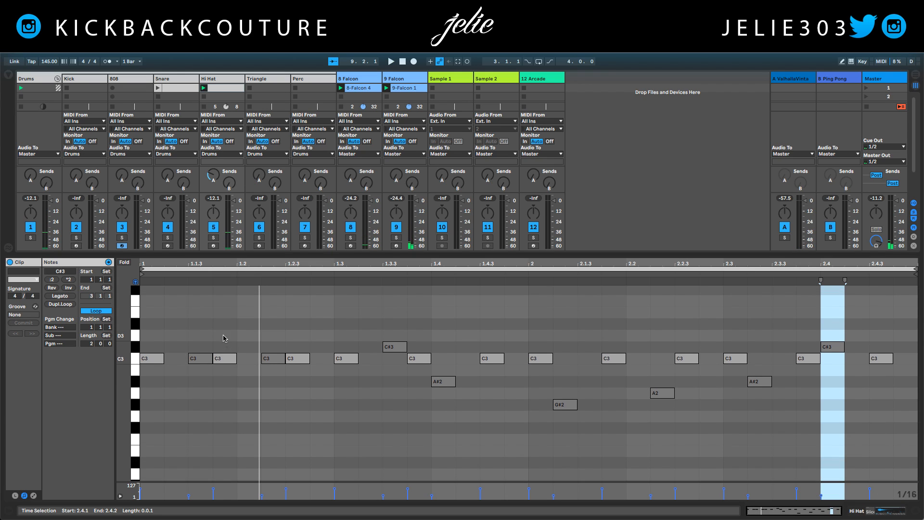
click(215, 331)
drag(905, 319, 140, 409)
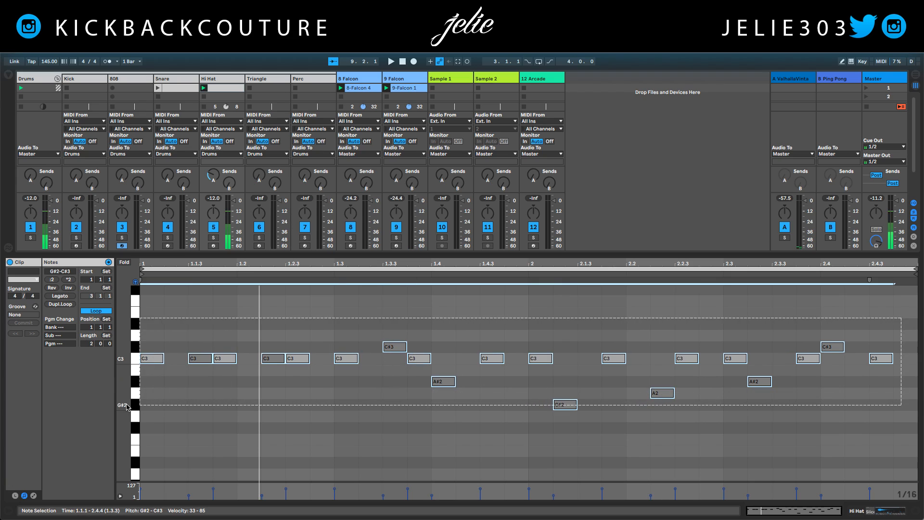
key(Delete)
key(ctrl+z)
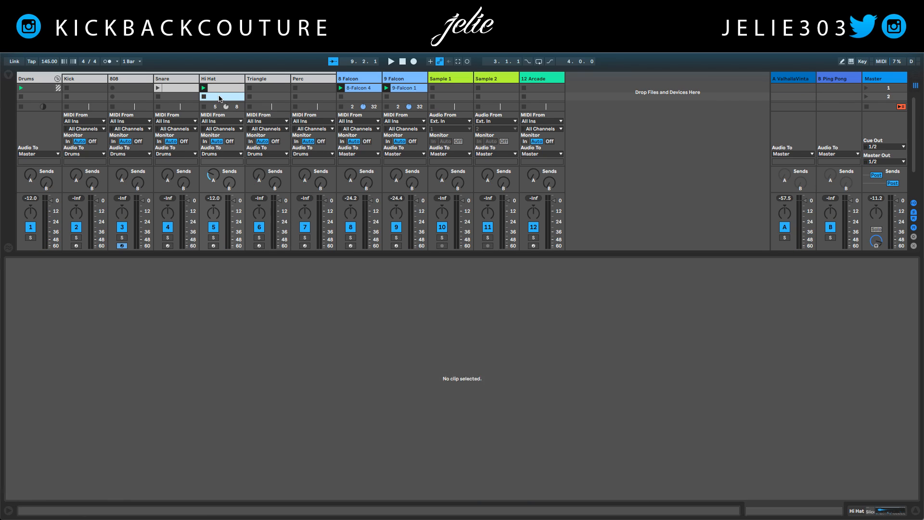
Create and launch a new clip in the Hi Hat track's second slot with C3 notes at 1.1.1, 1.1.4, 1.2.3, 1.3.1, 1.3.4 and 1.4.3
double_click(206, 96)
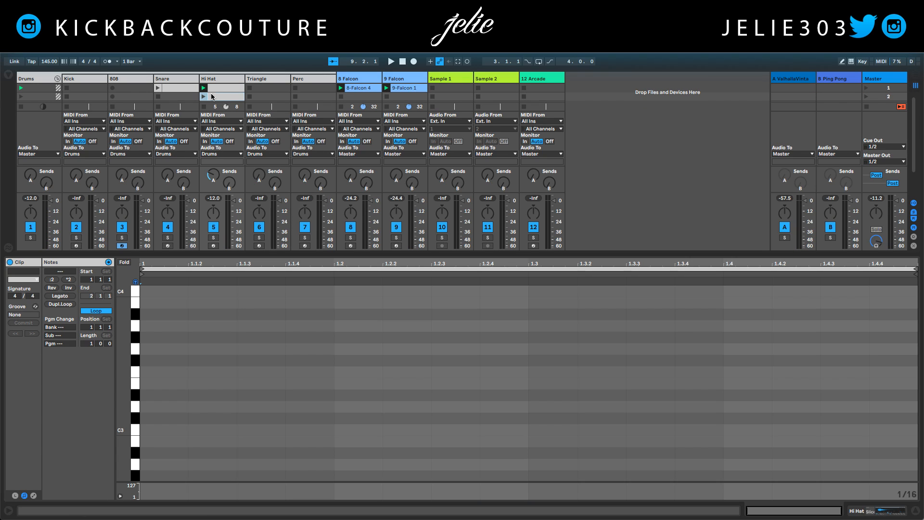
click(203, 96)
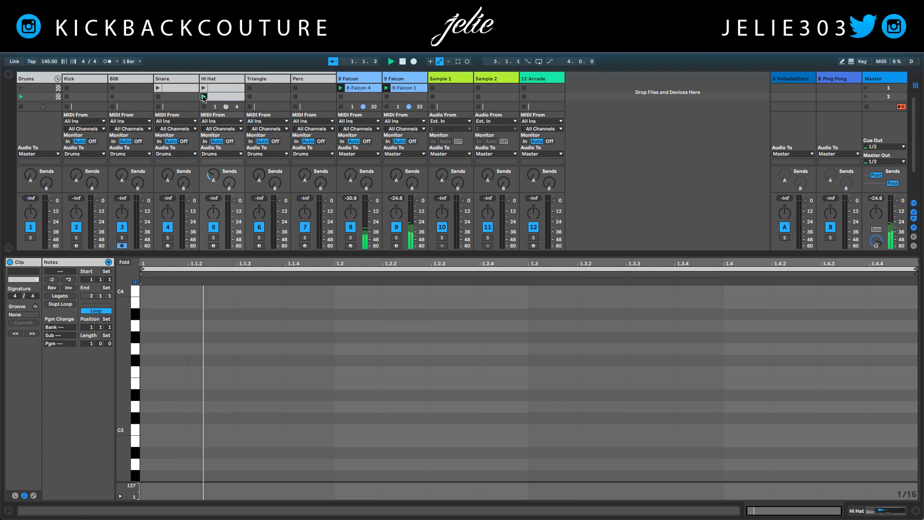
double_click(164, 430)
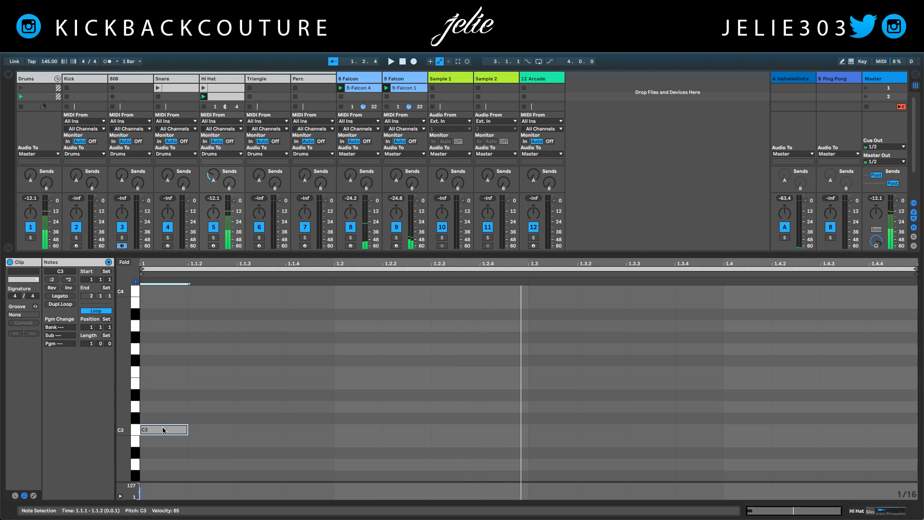
double_click(292, 432)
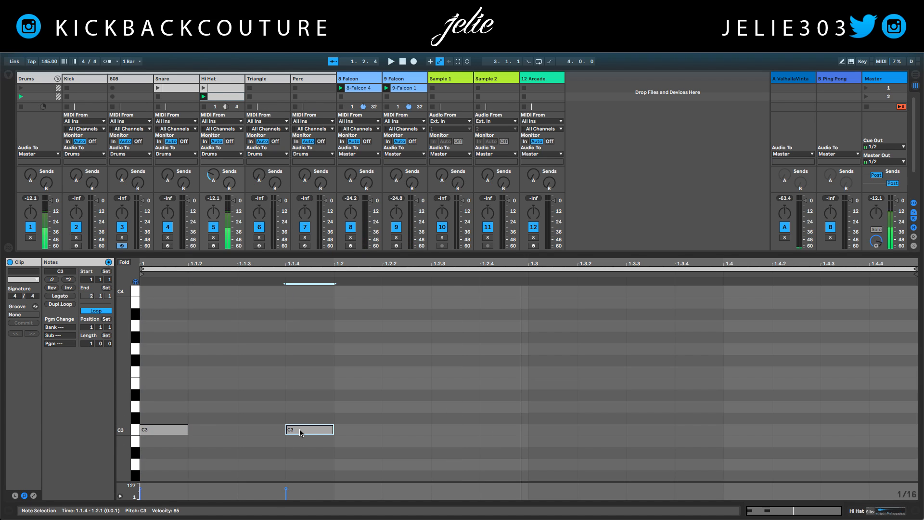
double_click(458, 431)
double_click(546, 432)
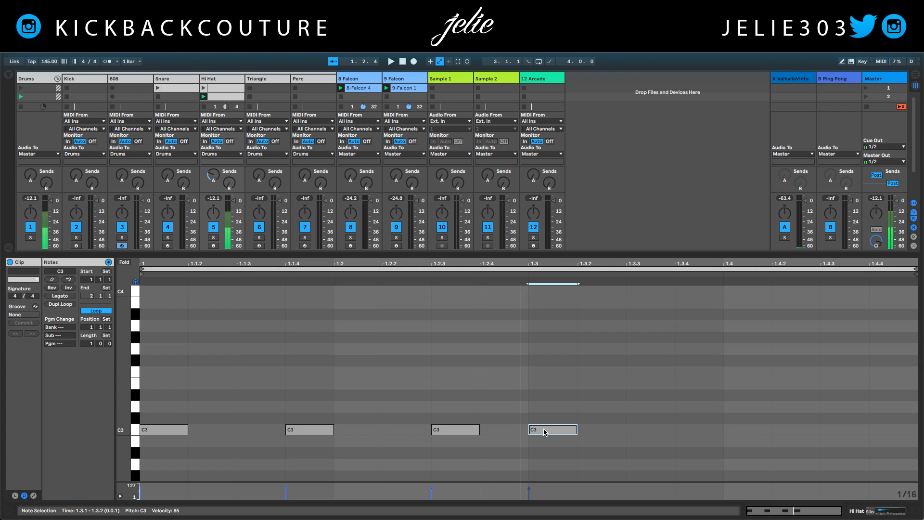
double_click(697, 429)
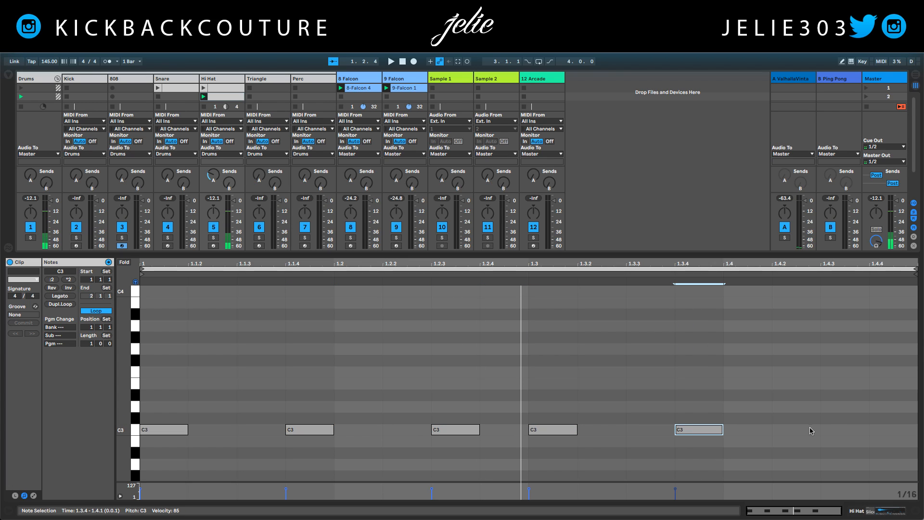
double_click(834, 430)
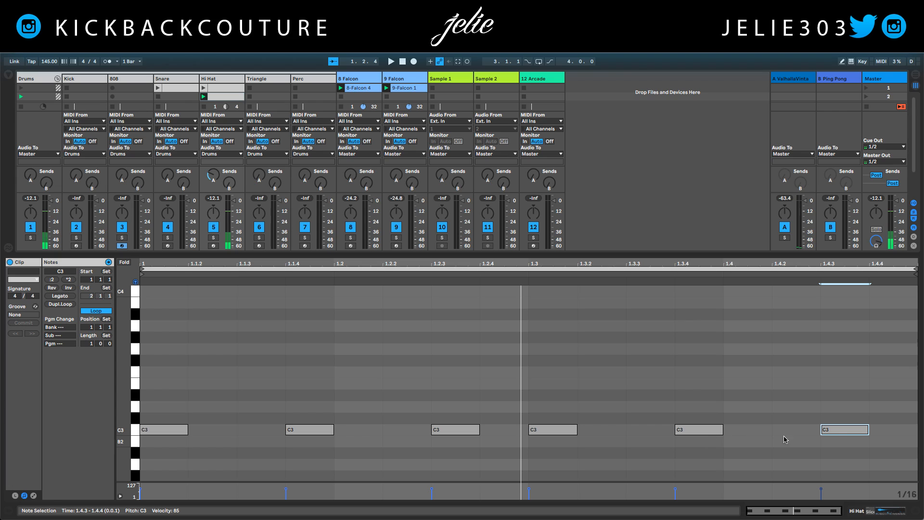
Copy the C3 note at 1.1.4 to 1.1.3 and slice both notes into 2 notes each
scroll(294, 417, down, 2)
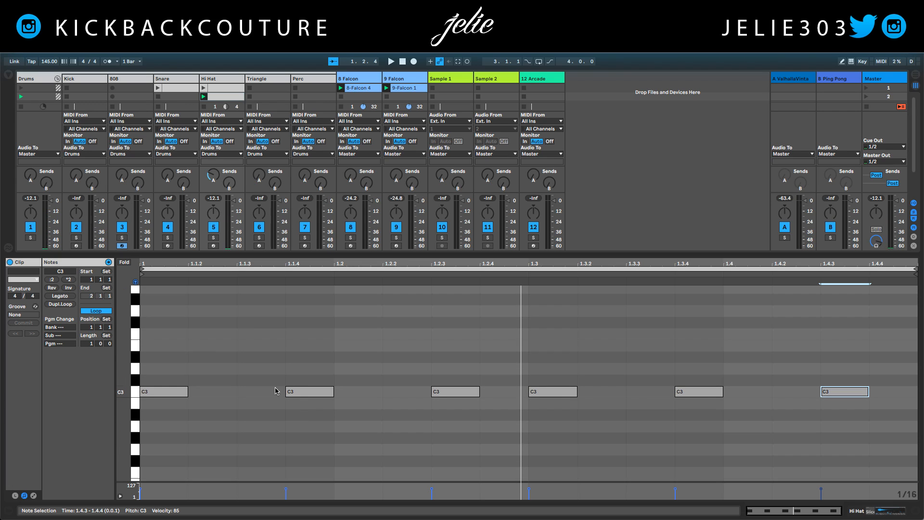
scroll(277, 390, down, 1)
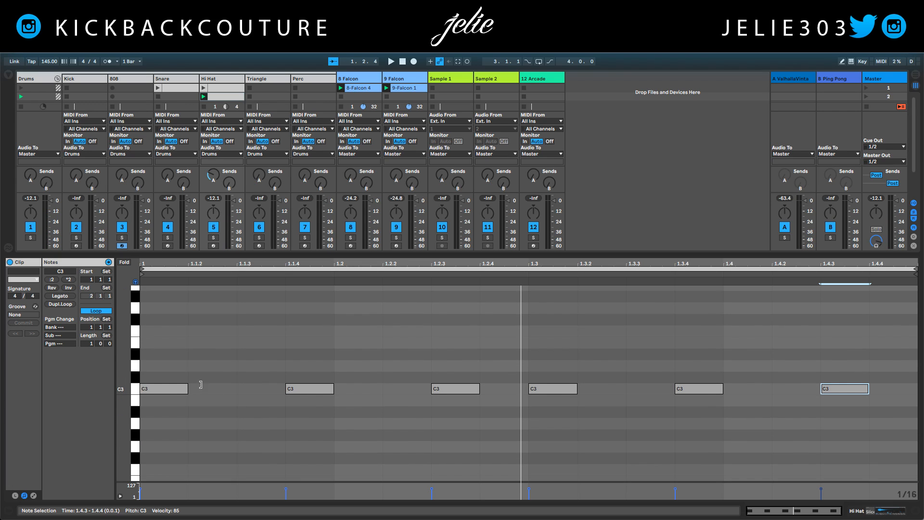
click(309, 391)
drag(310, 392, 262, 392)
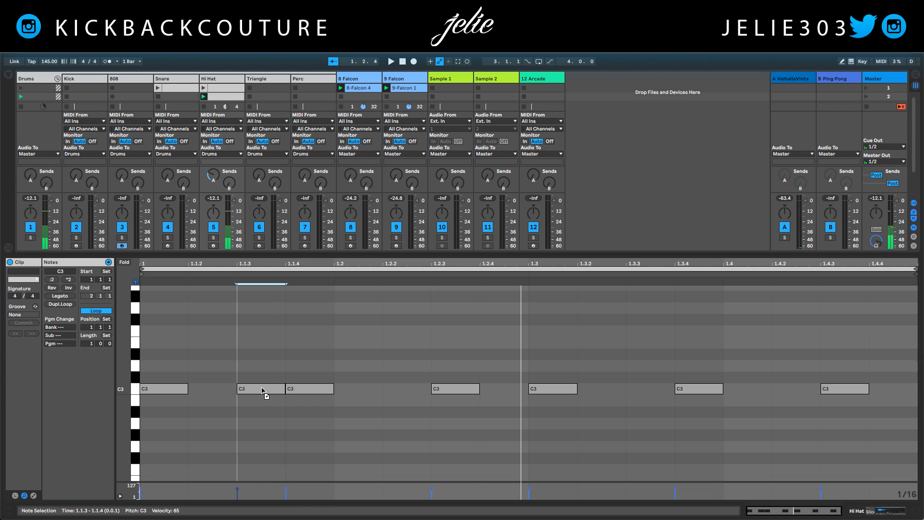
drag(309, 366, 249, 405)
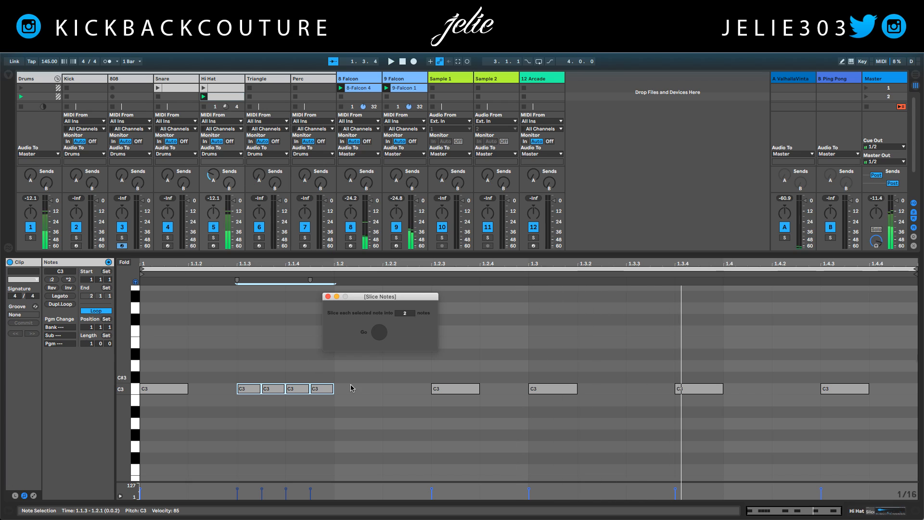
Add a C3 note at 1.2 and duplicate the loop to make the Hi Hat clip two bars long
double_click(382, 389)
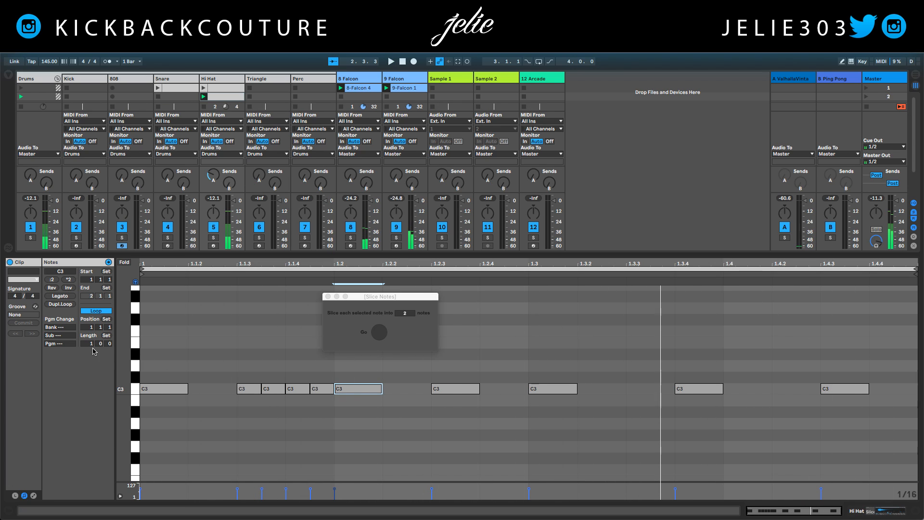
click(59, 304)
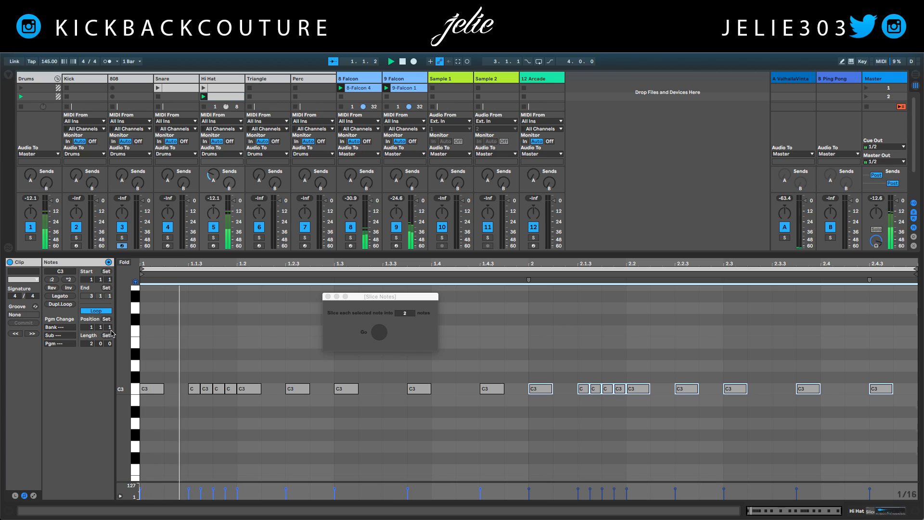
key(space)
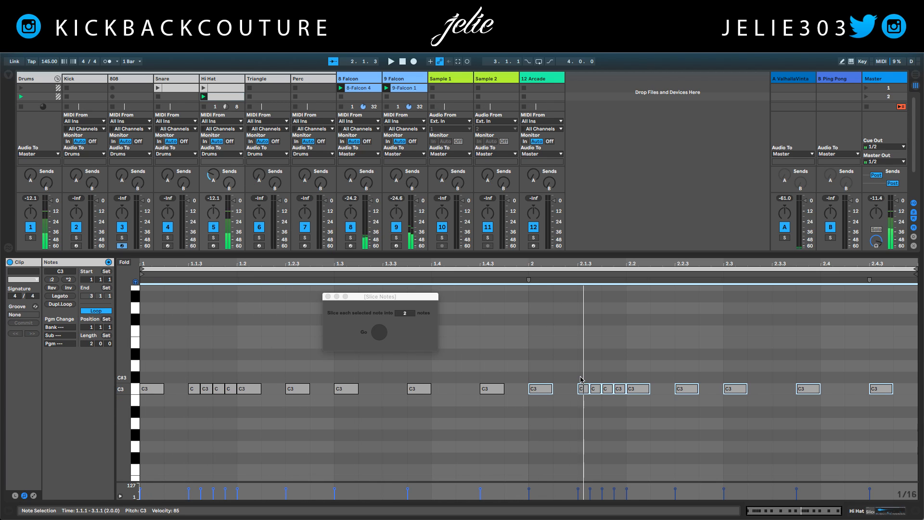
Delete the second and fourth notes of the sliced roll at 2.1.3 and play the pattern
click(583, 378)
double_click(593, 389)
double_click(619, 389)
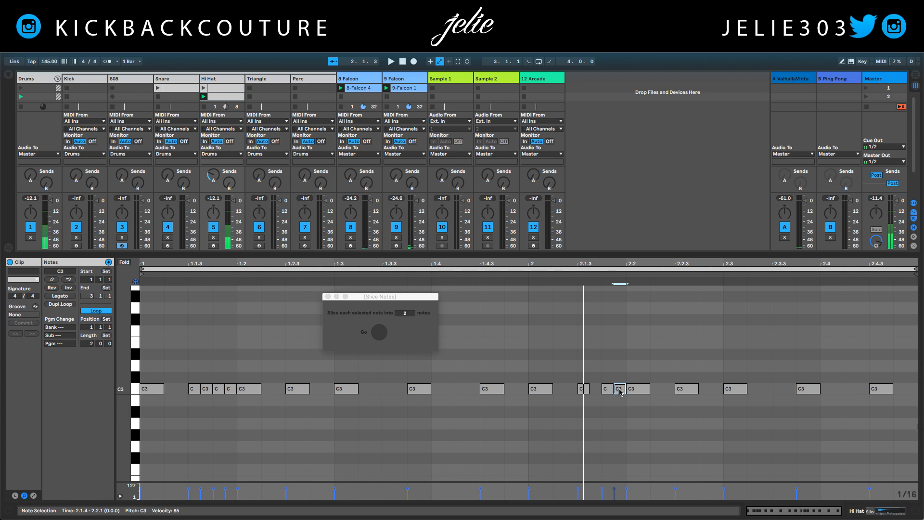
key(space)
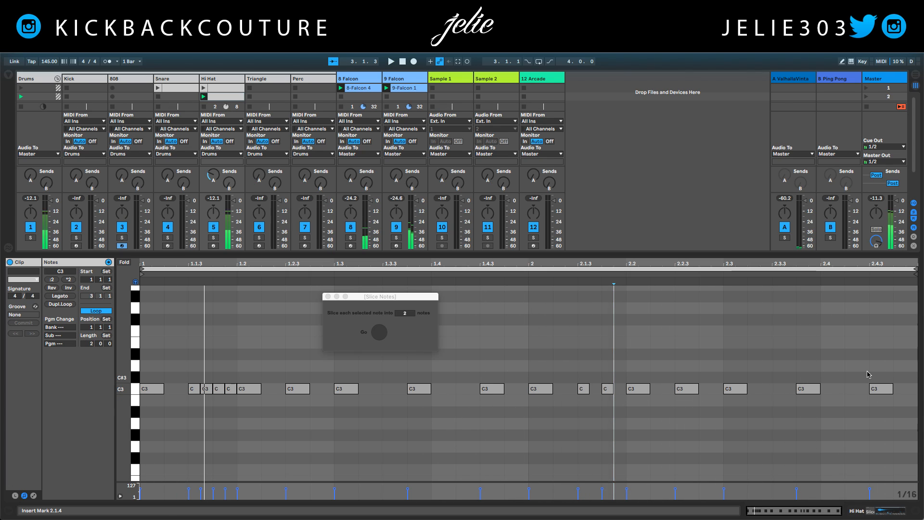
Slice the C3 note at 2.4.3 into 2 notes and duplicate the pair to fill the end of bar two
click(875, 390)
click(379, 332)
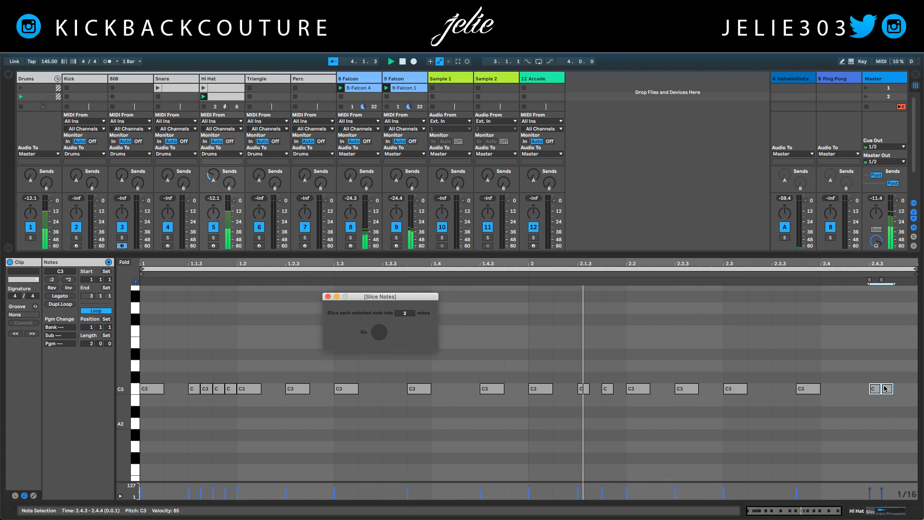
key(ctrl+d)
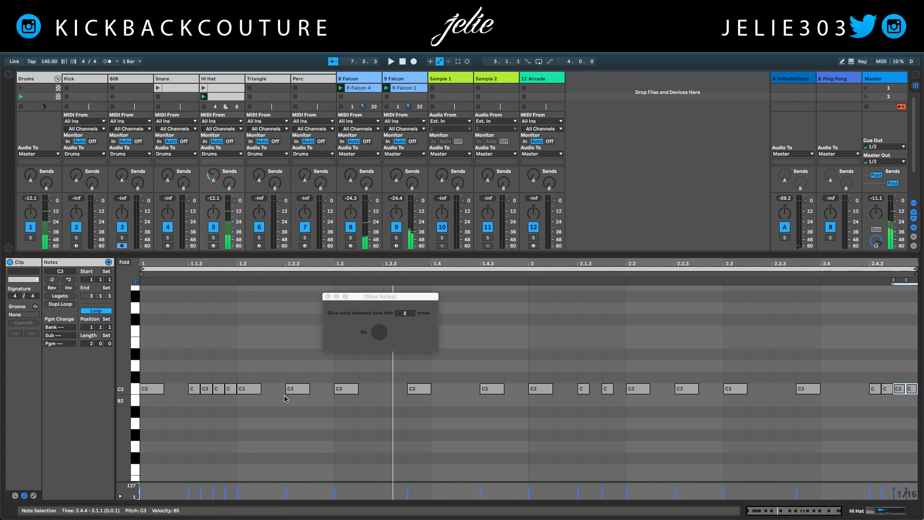
Add a D3 note at 1.2.2 with velocity 33 and copy it into gaps across both bars at D3, C#3, B2 and A2, including 2.4.2
double_click(273, 367)
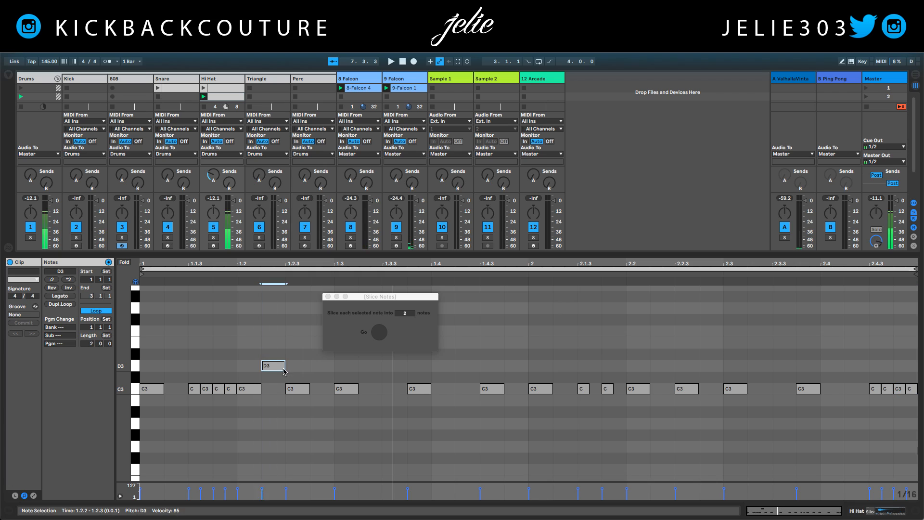
drag(261, 487, 262, 496)
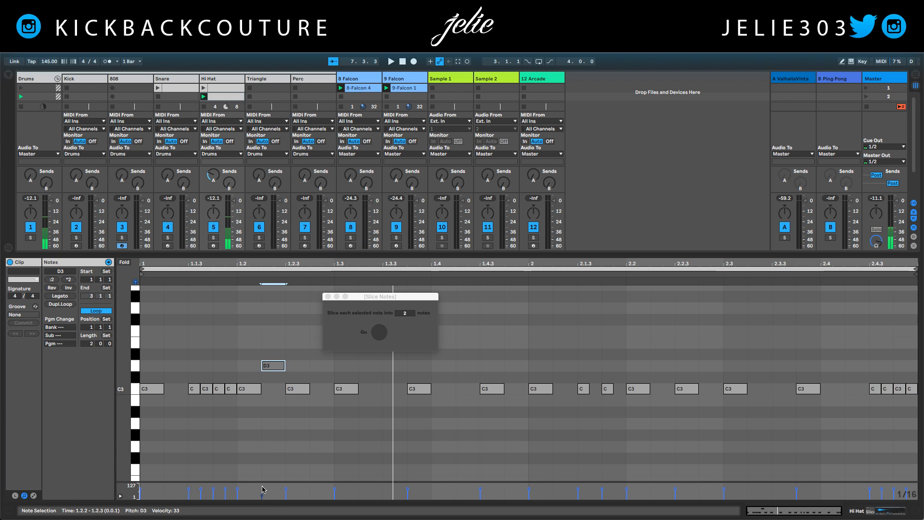
drag(269, 368, 422, 371)
drag(471, 373, 829, 367)
key(space)
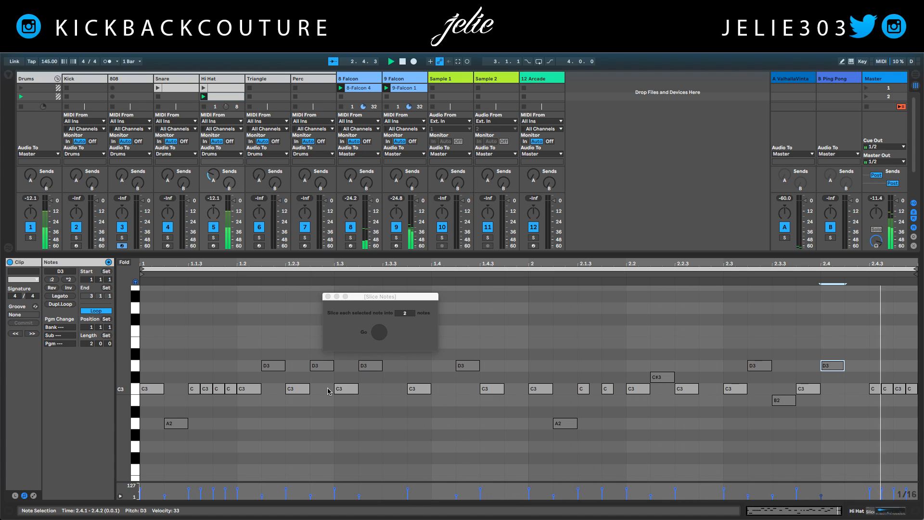
key(super+d)
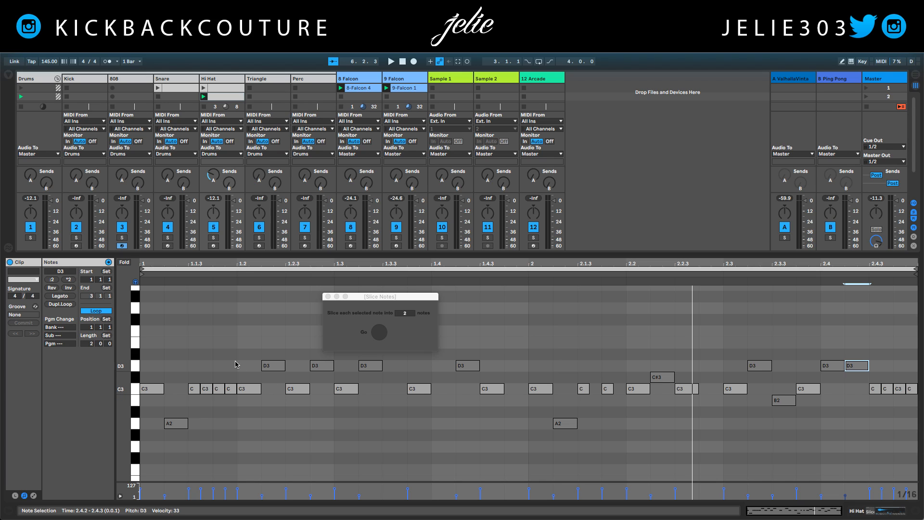
scroll(288, 385, down, 1)
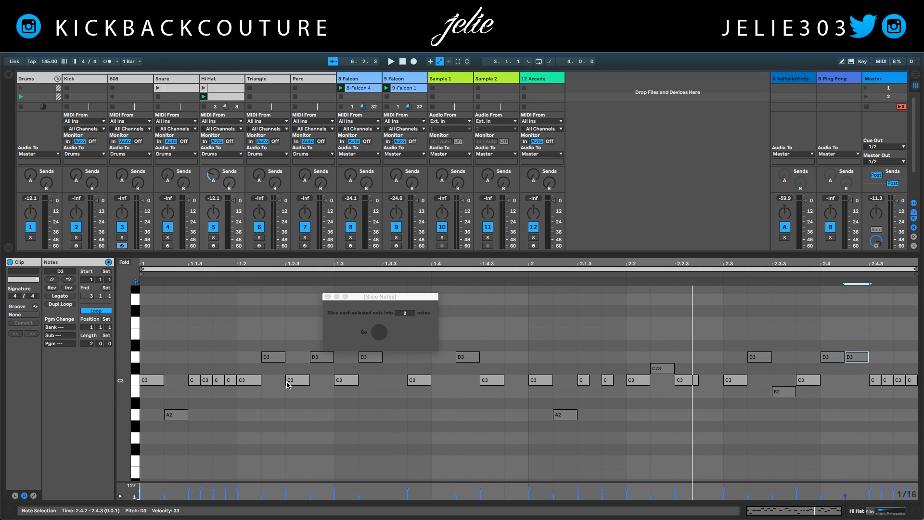
Open the Snare track's first clip and close the Slice Notes window
click(175, 89)
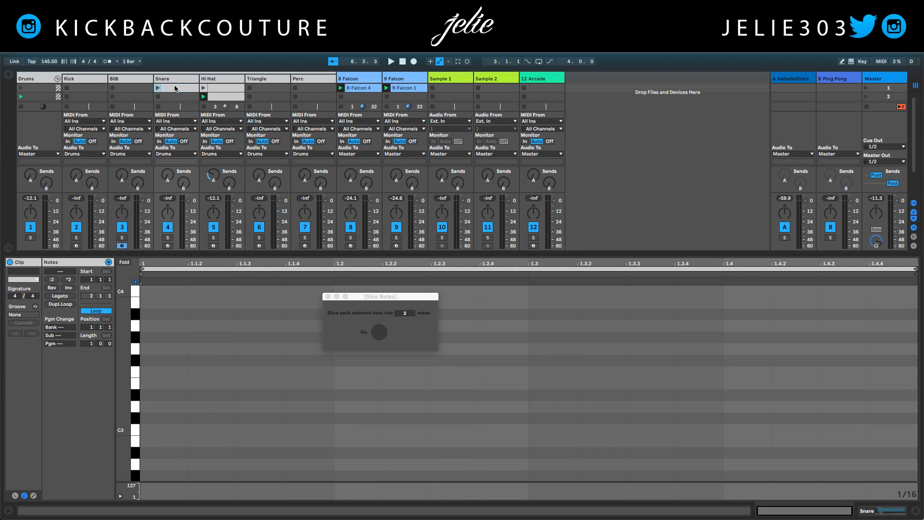
click(328, 297)
scroll(376, 404, down, 2)
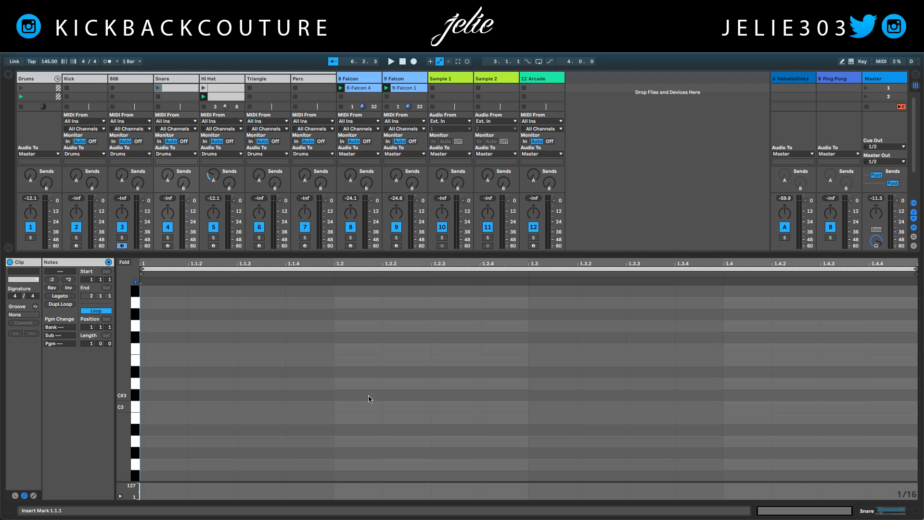
Enlarge the clip slot area and add empty clips in the Snare track's second and third slots
drag(227, 256, 235, 326)
double_click(179, 98)
double_click(175, 112)
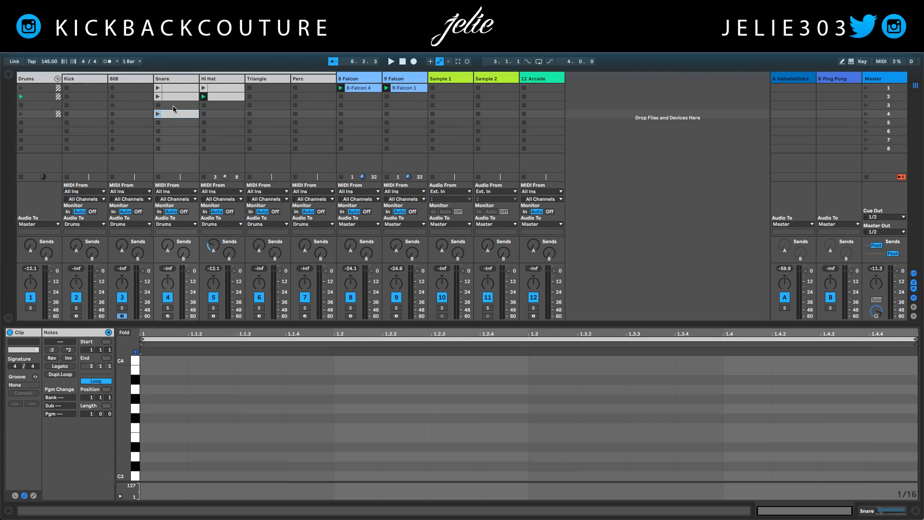
drag(176, 116, 175, 106)
Set the first Snare clip's loop length to 4 bars and audition the snare at C3
click(173, 88)
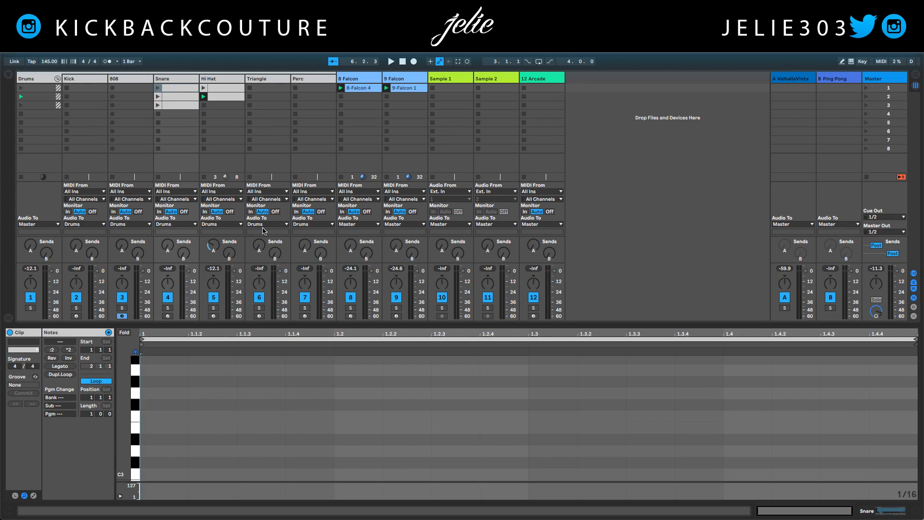
drag(467, 324, 467, 224)
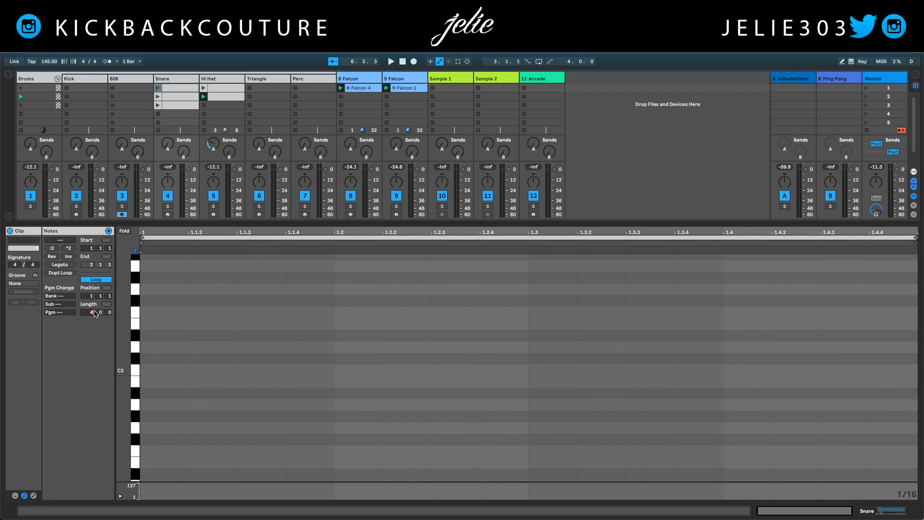
click(134, 370)
click(135, 370)
click(134, 369)
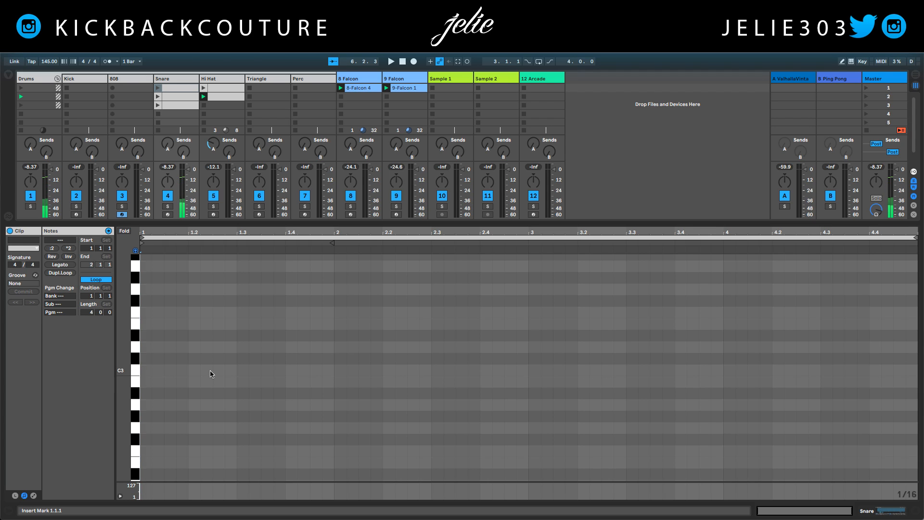
Add a C3 snare note at 1.3 and launch the first Snare clip alongside the second Hi Hat clip
double_click(242, 370)
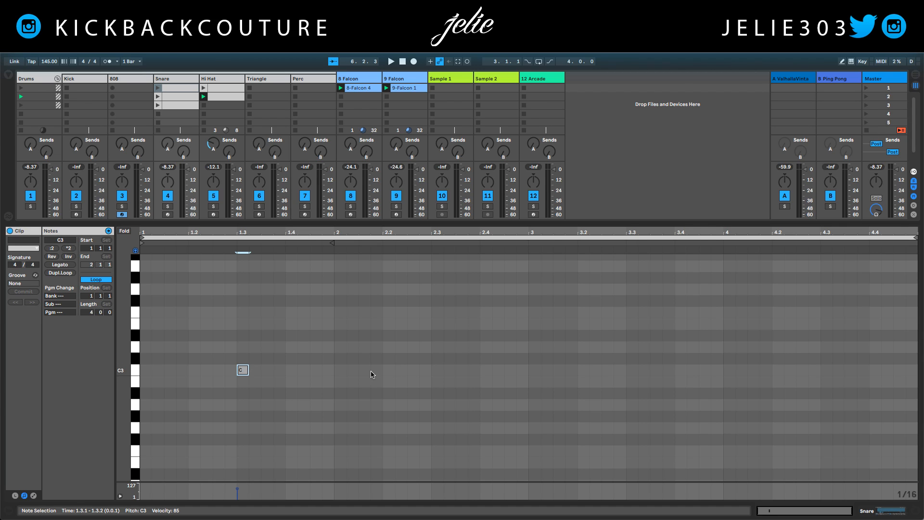
key(space)
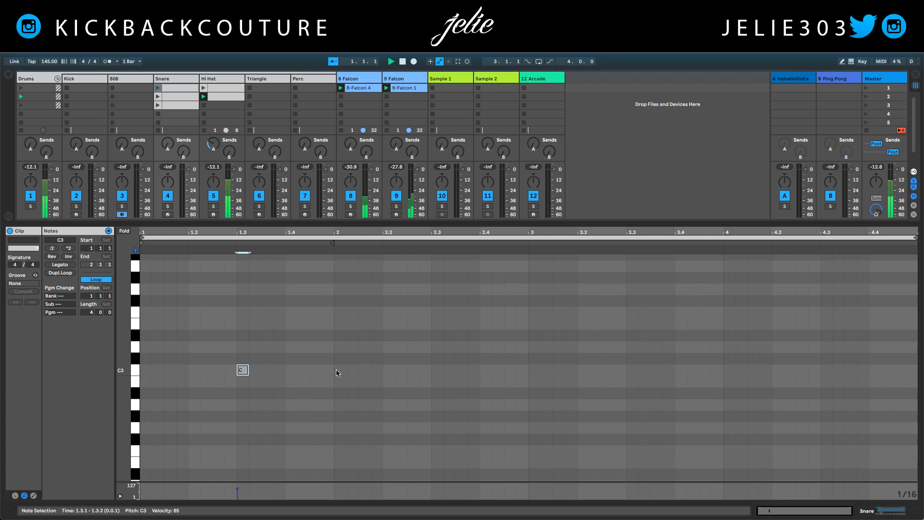
click(204, 97)
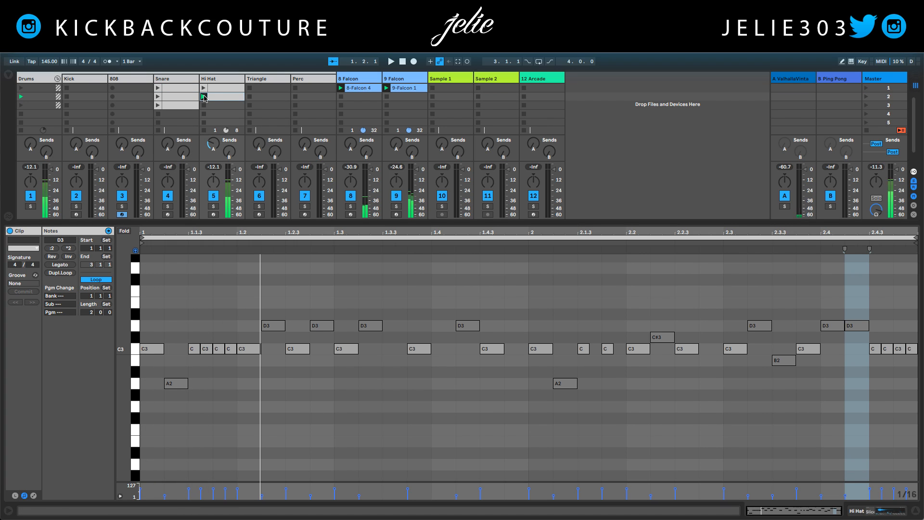
click(156, 89)
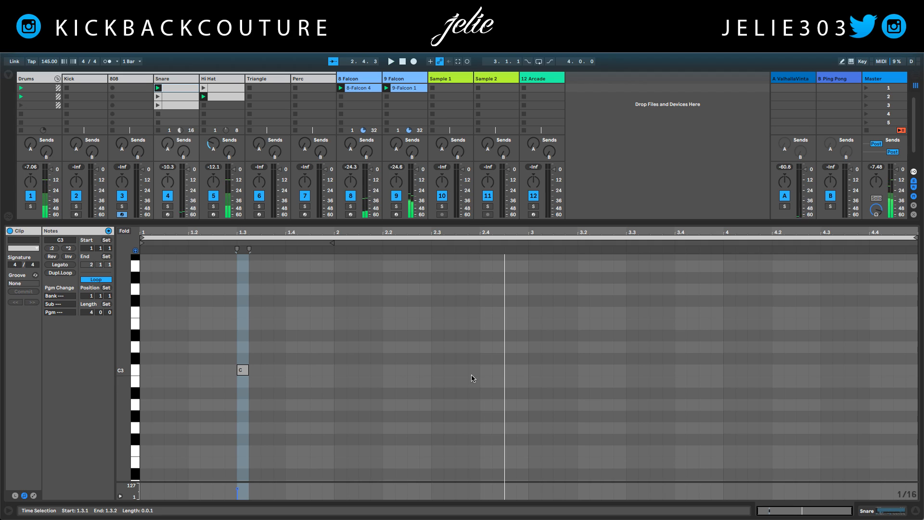
Try a C3 snare note at 2.3, remove it and place one at 2.4 instead
double_click(435, 372)
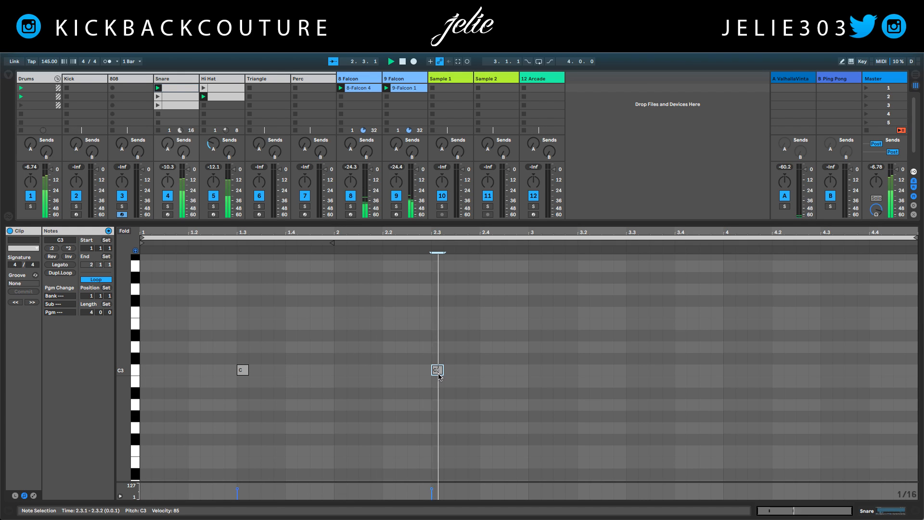
double_click(439, 376)
double_click(485, 372)
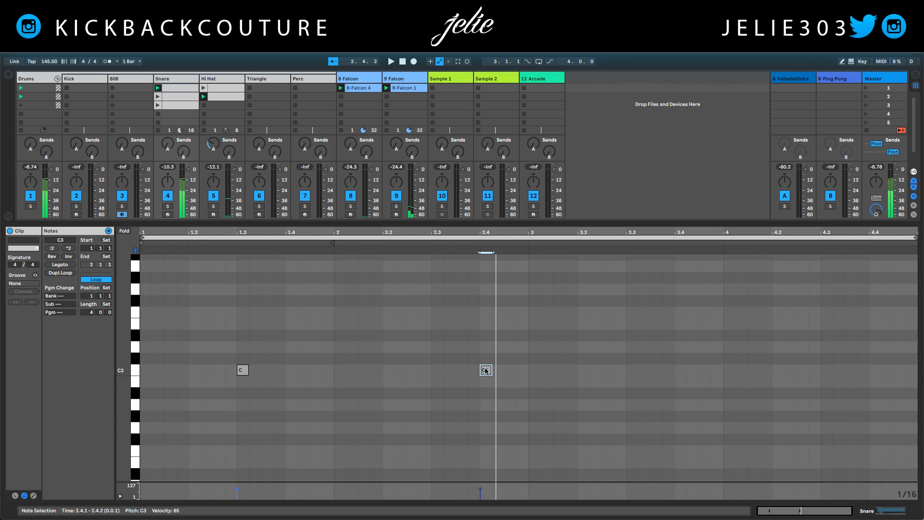
Add C3 snare notes at 3.3 and 4.4 in the first Snare clip and play the pattern back
key(space)
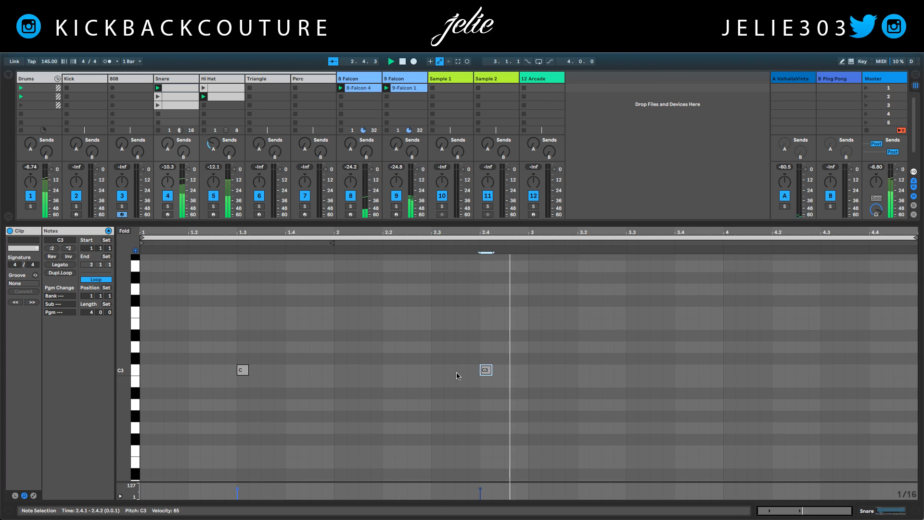
double_click(630, 372)
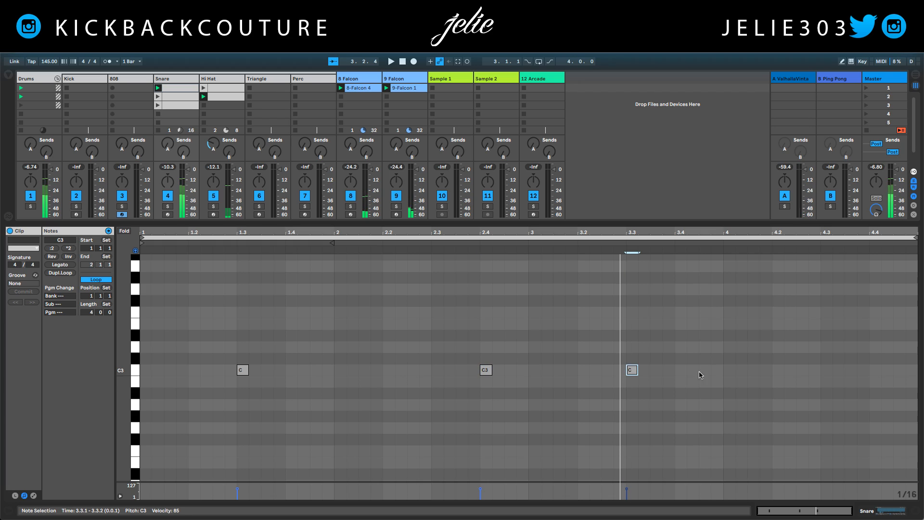
double_click(778, 371)
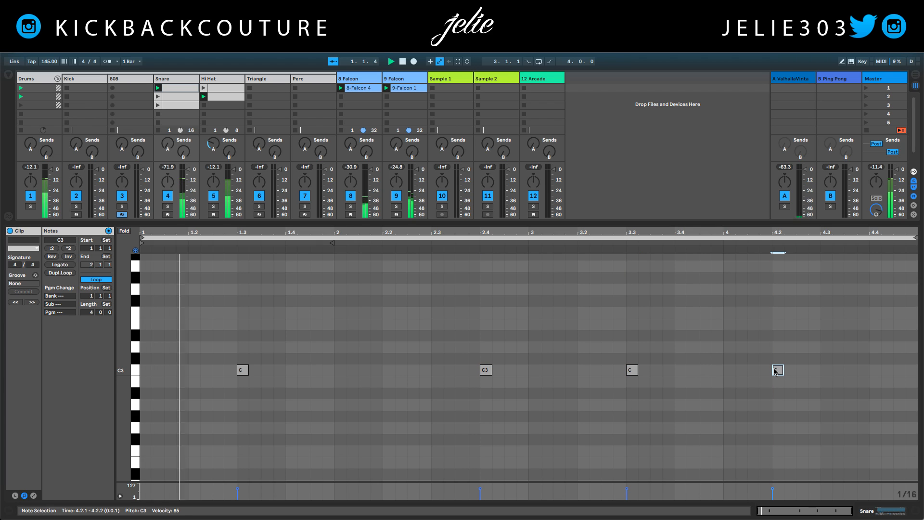
drag(778, 370, 872, 374)
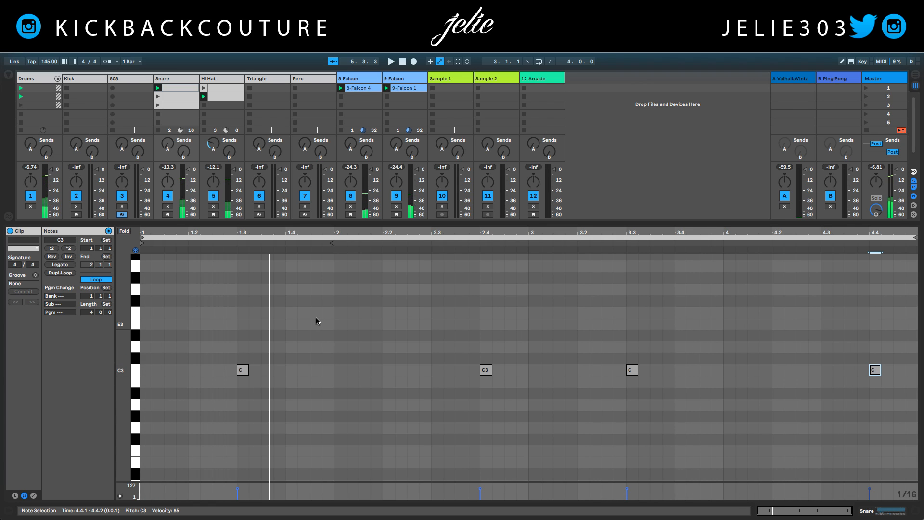
key(space)
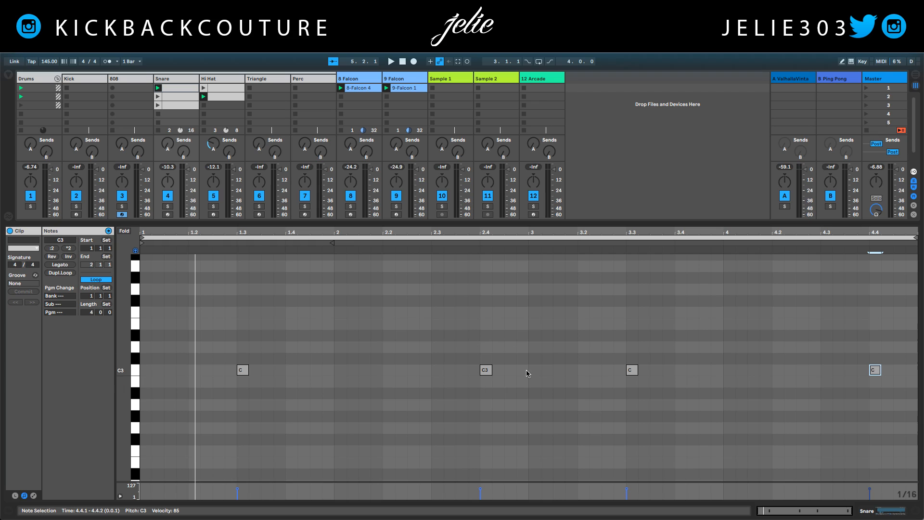
Launch the second Snare clip and set its loop length to 4 bars
click(177, 99)
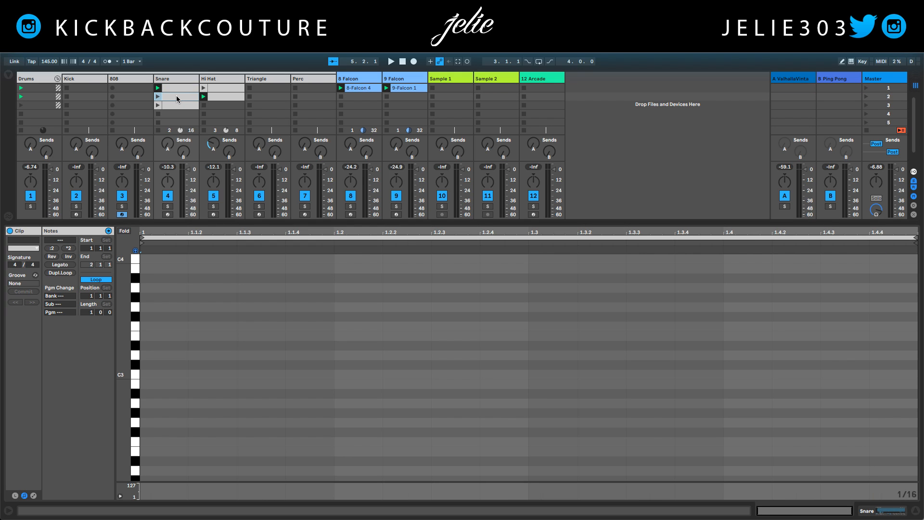
click(160, 97)
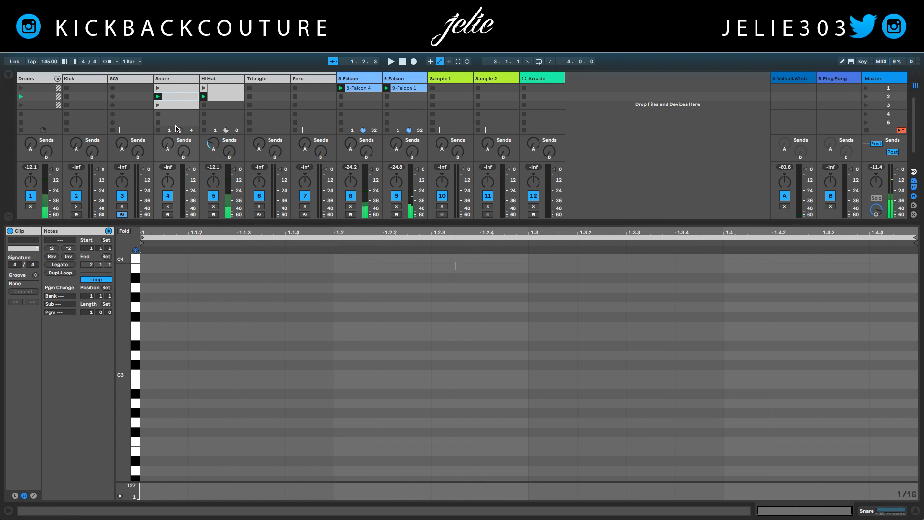
click(173, 88)
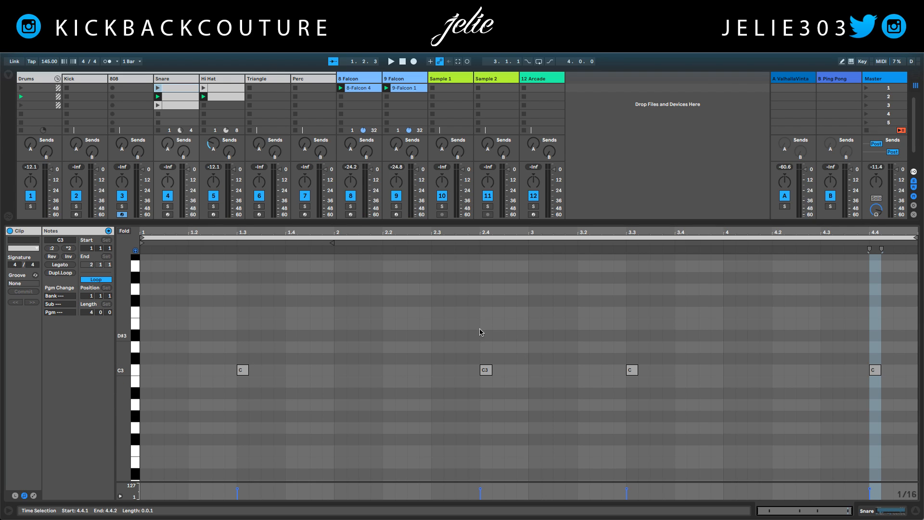
click(178, 96)
scroll(225, 354, down, 1)
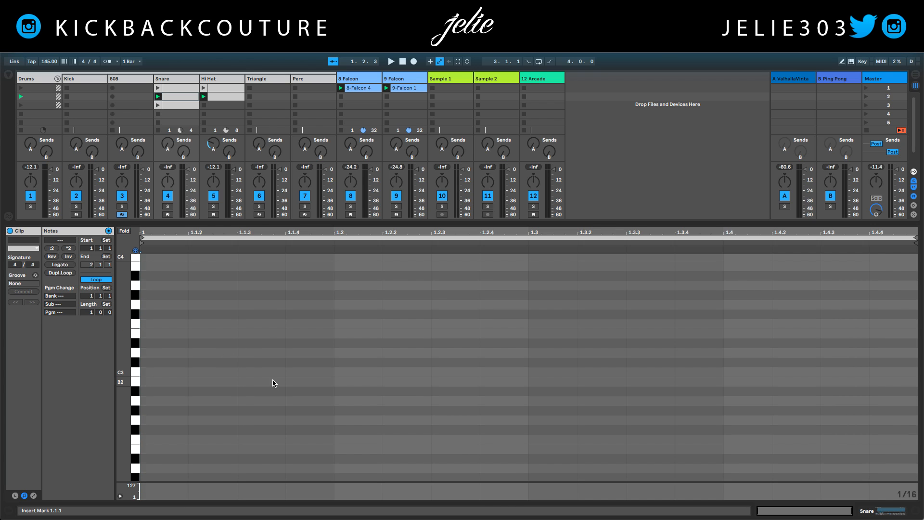
scroll(159, 337, down, 1)
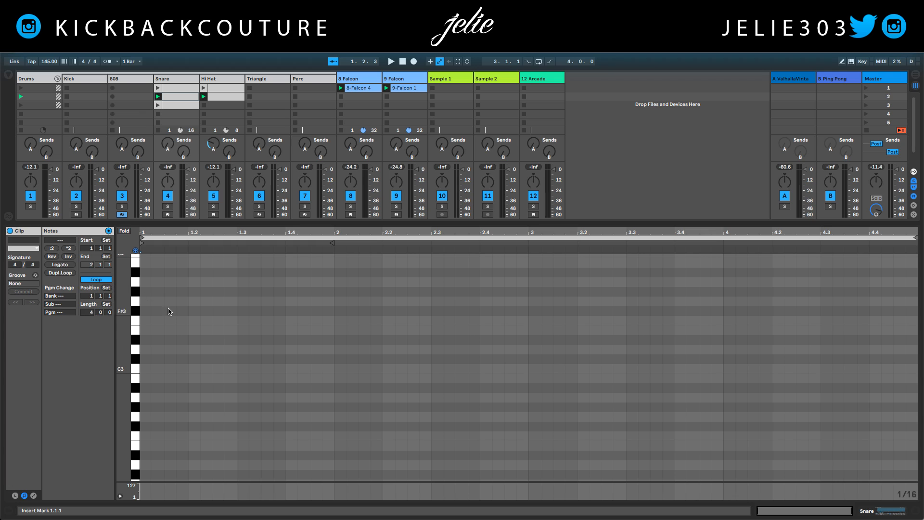
Place C3 snare notes at 1.4, 2.3, 3.4 and 4.3 in the second Snare clip during playback
key(space)
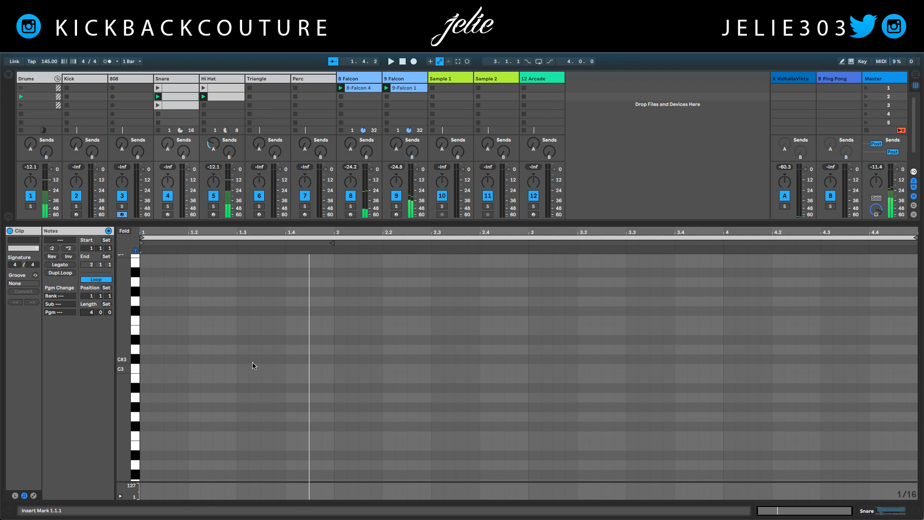
double_click(242, 369)
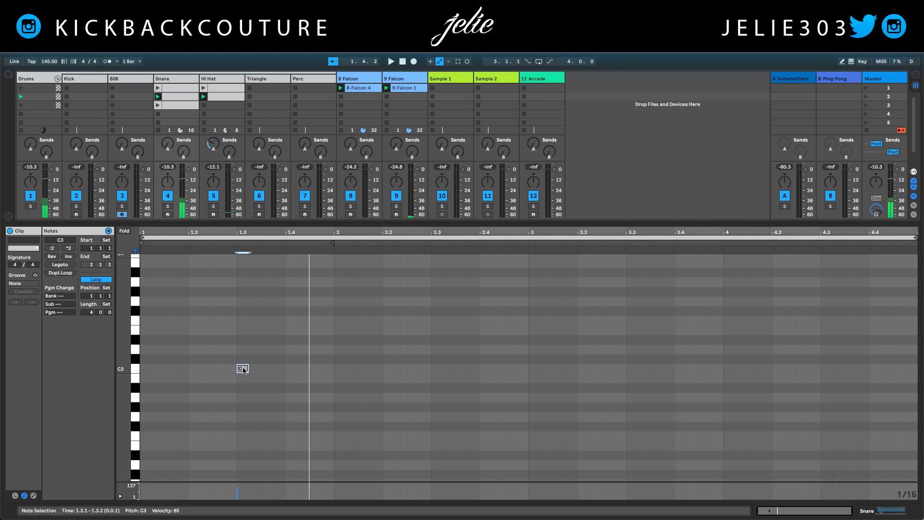
drag(243, 369, 288, 371)
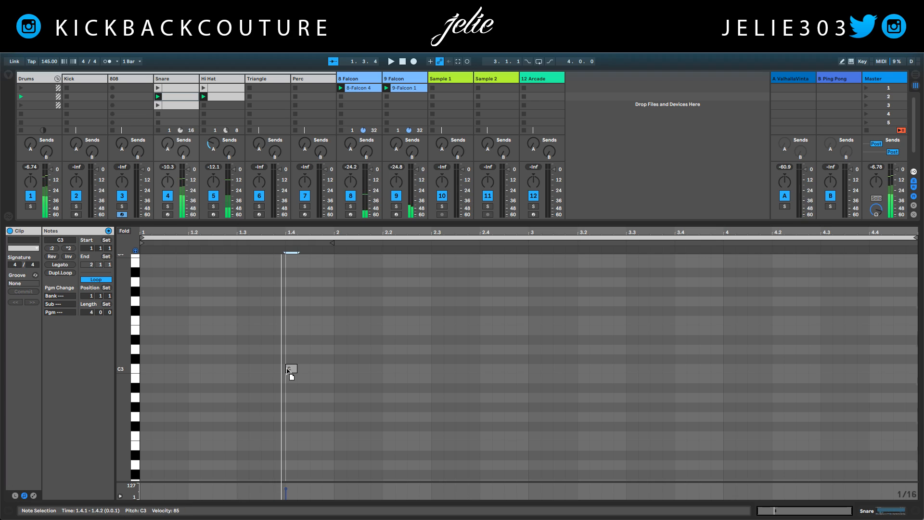
double_click(437, 369)
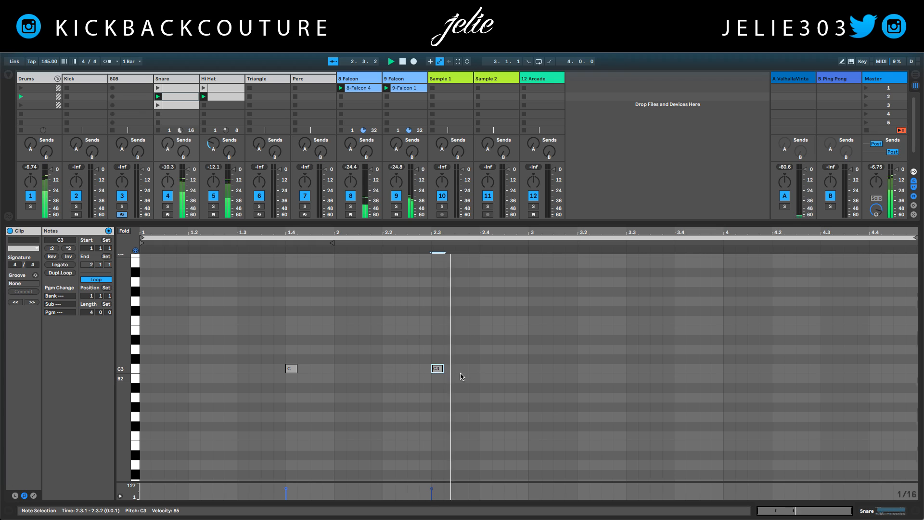
double_click(679, 370)
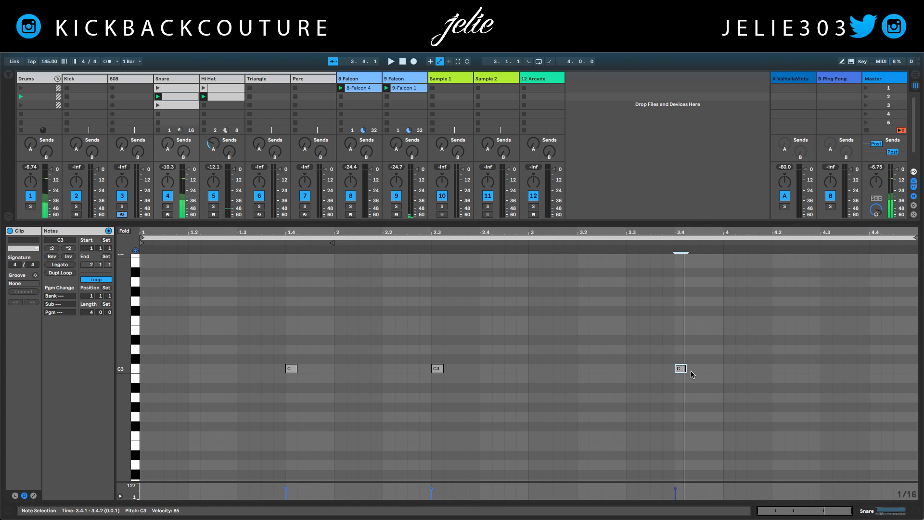
double_click(827, 368)
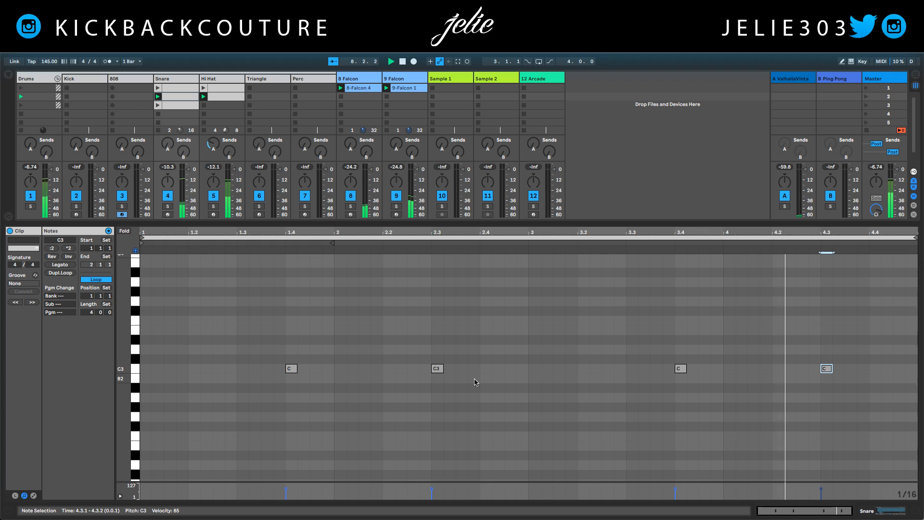
Launch the third Snare clip and set its loop length to 4 bars
click(170, 107)
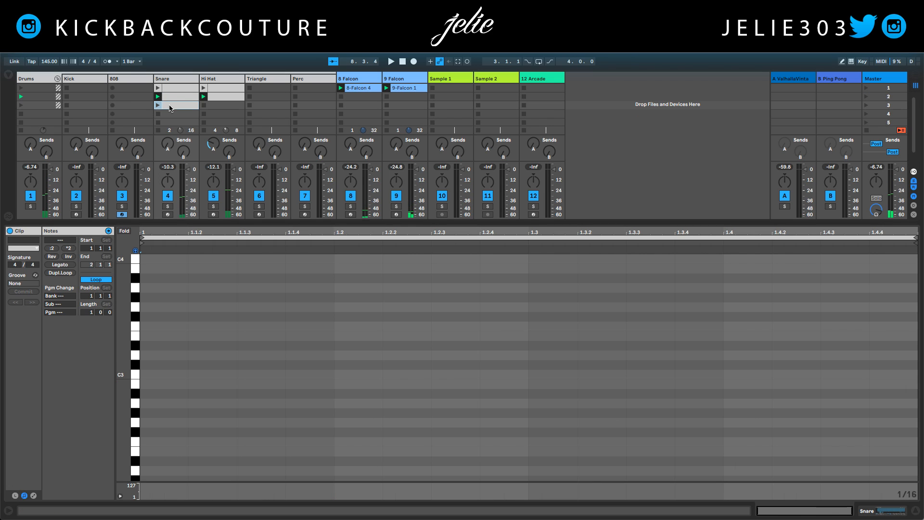
click(156, 105)
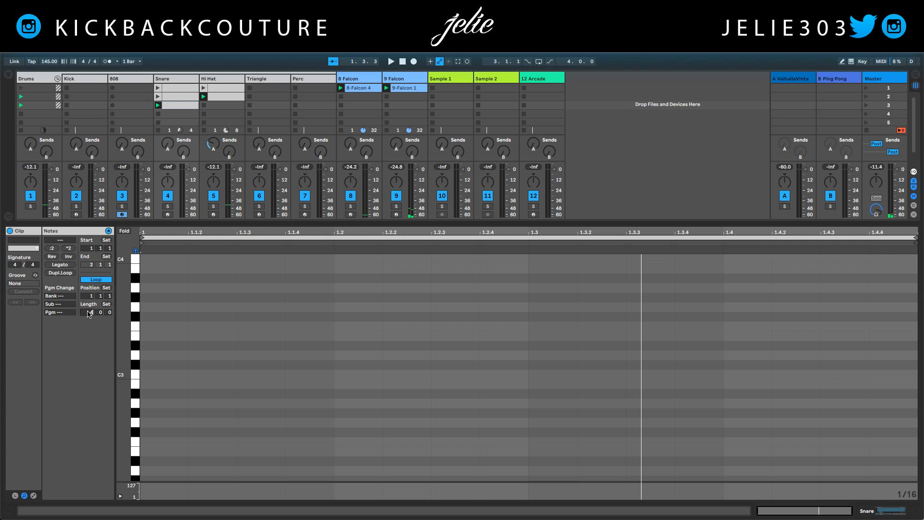
text(4)
key(Return)
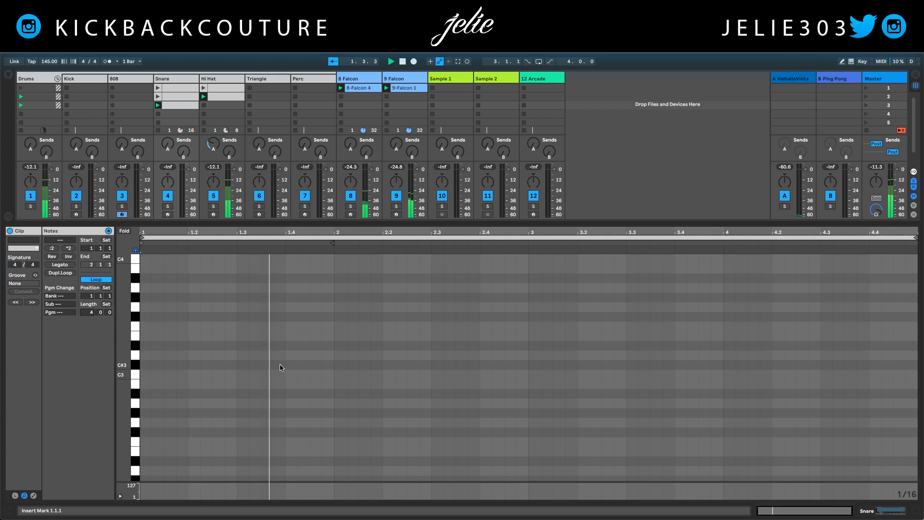
Place C3 snare notes at 1.3 and 2.2 in the third Snare clip, trying the second one at 2.3 as well
double_click(291, 375)
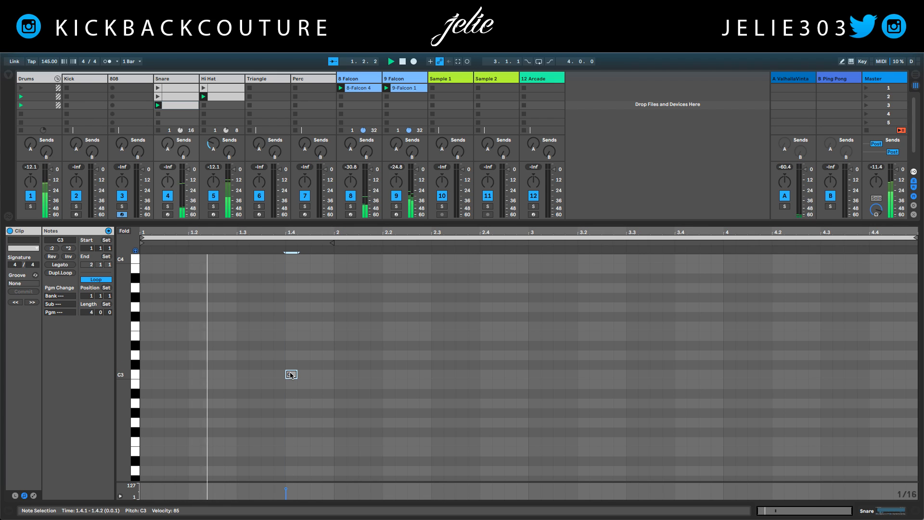
drag(291, 375, 240, 377)
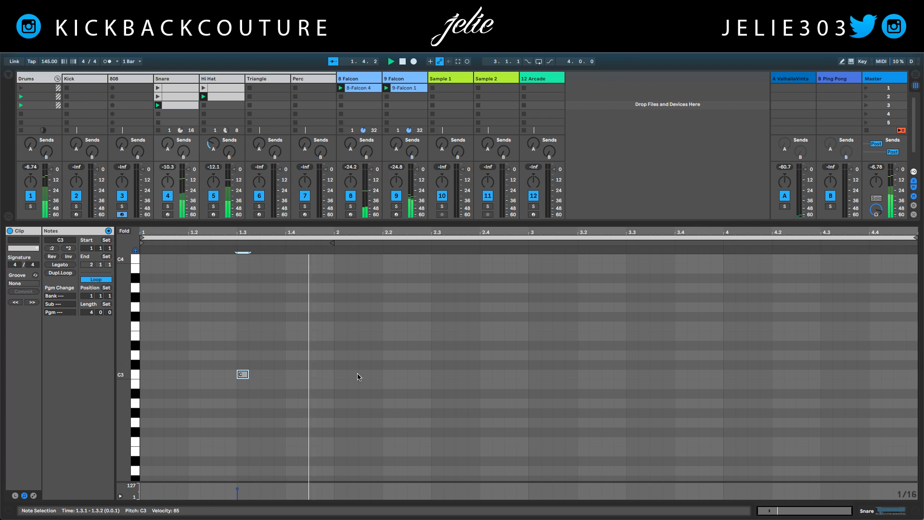
double_click(389, 375)
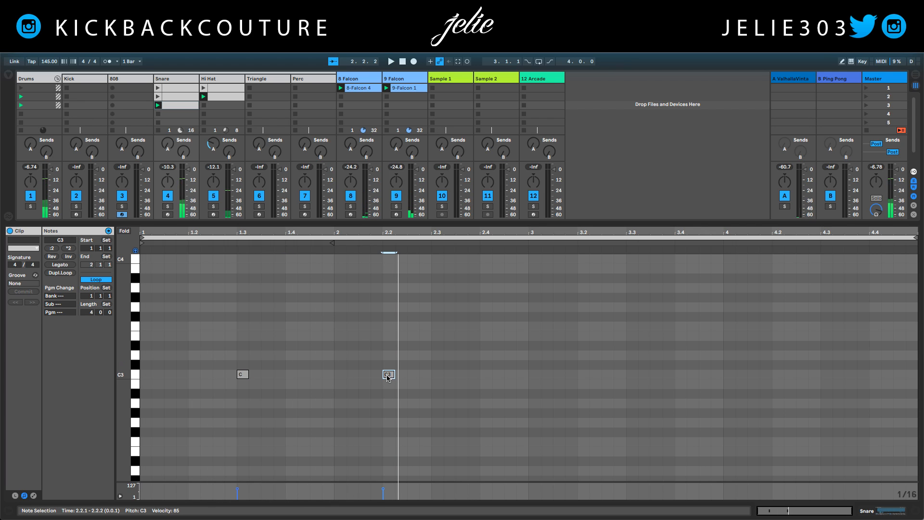
drag(388, 375, 436, 377)
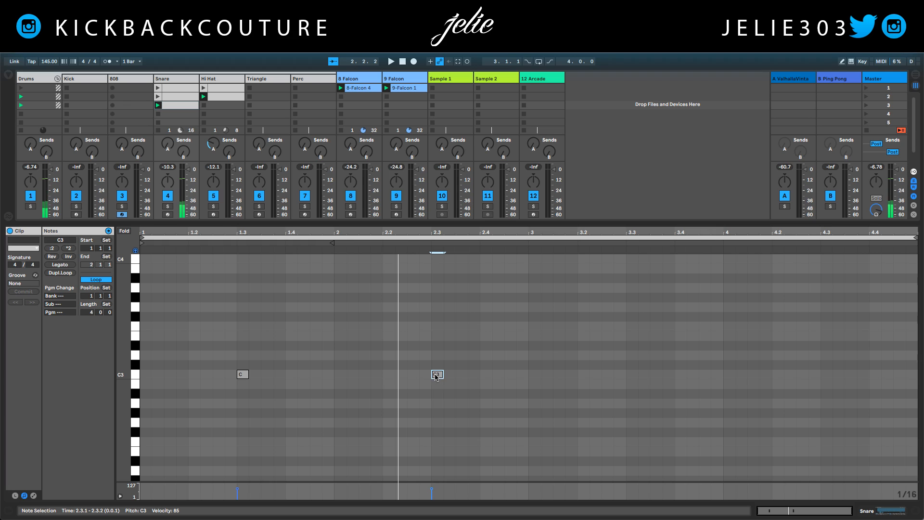
key(space)
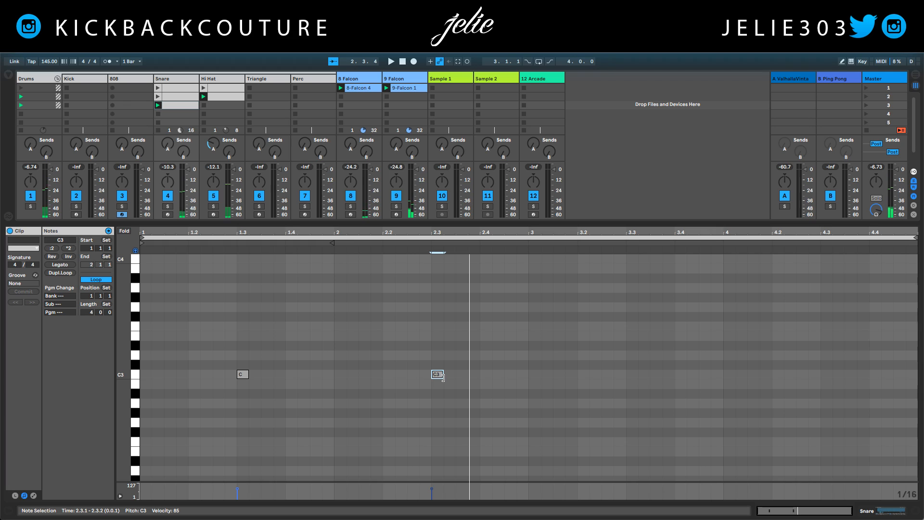
drag(437, 376, 388, 375)
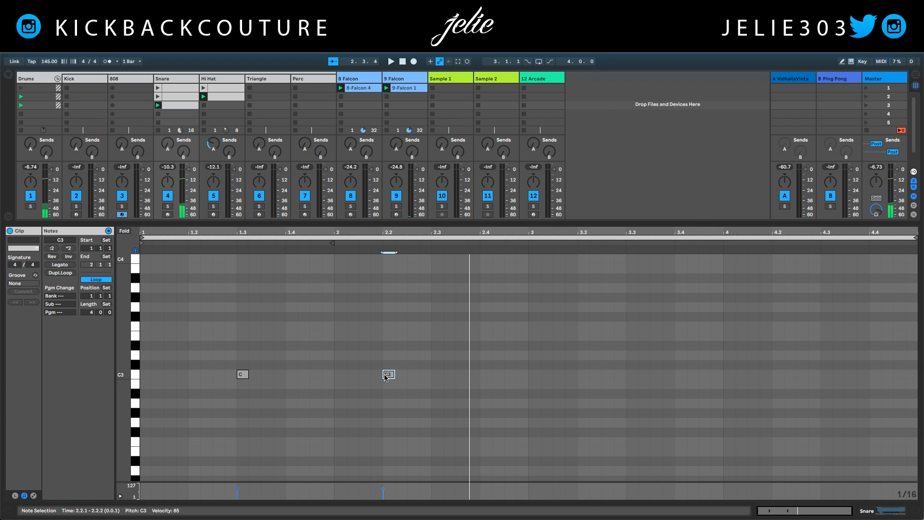
key(space)
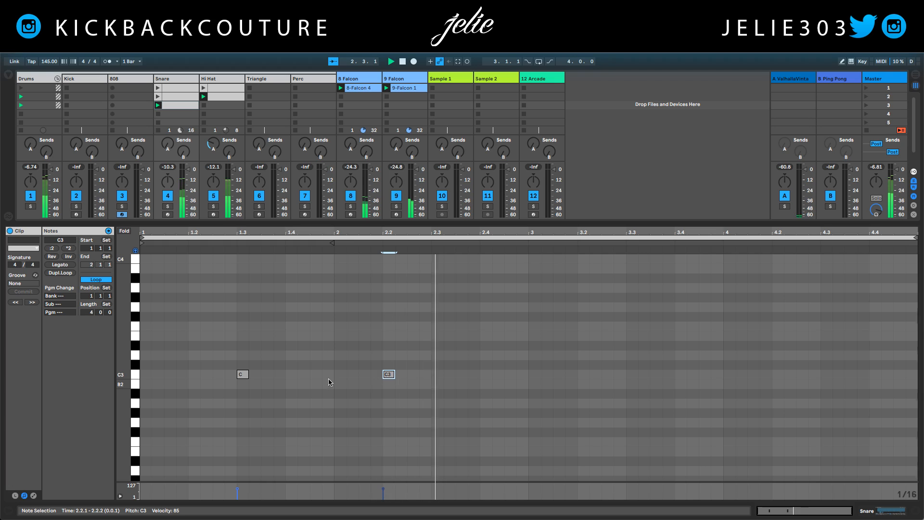
Add C3 snare notes at 3.3 and 4.2 in the third Snare clip
double_click(631, 375)
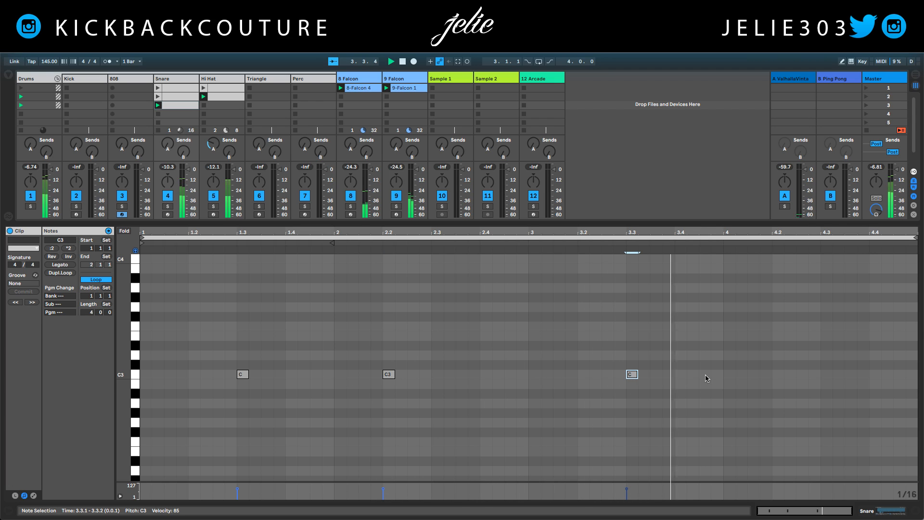
key(space)
click(777, 375)
double_click(777, 375)
key(space)
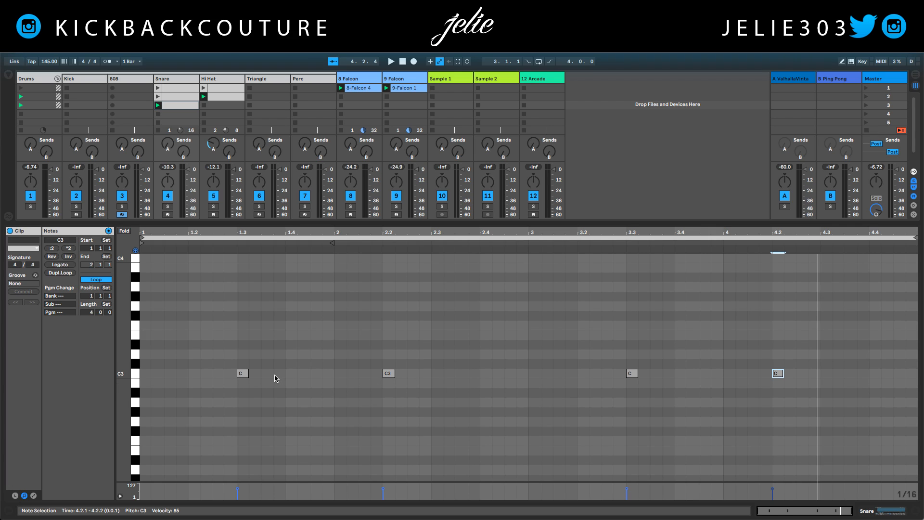
Try extra C3 snare notes at 4.2.3, 3.2 and 3.2.3 during playback, and delete them again
key(space)
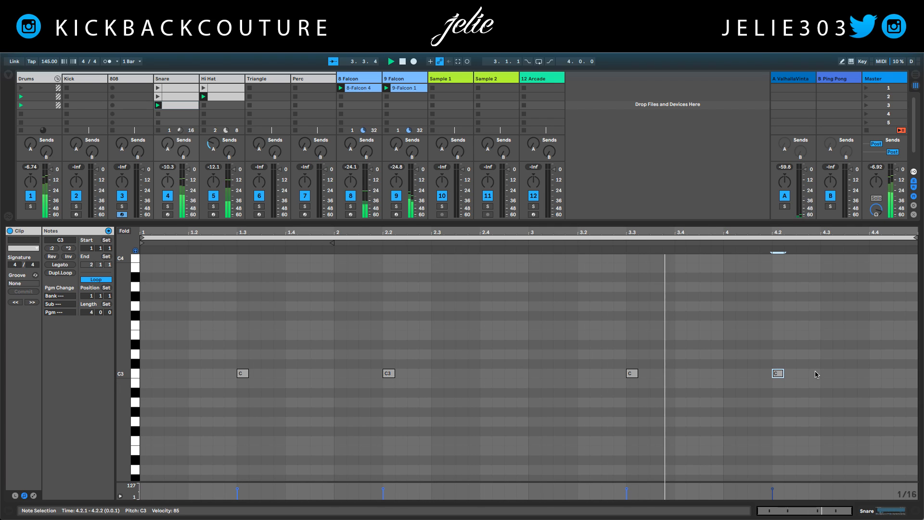
double_click(801, 374)
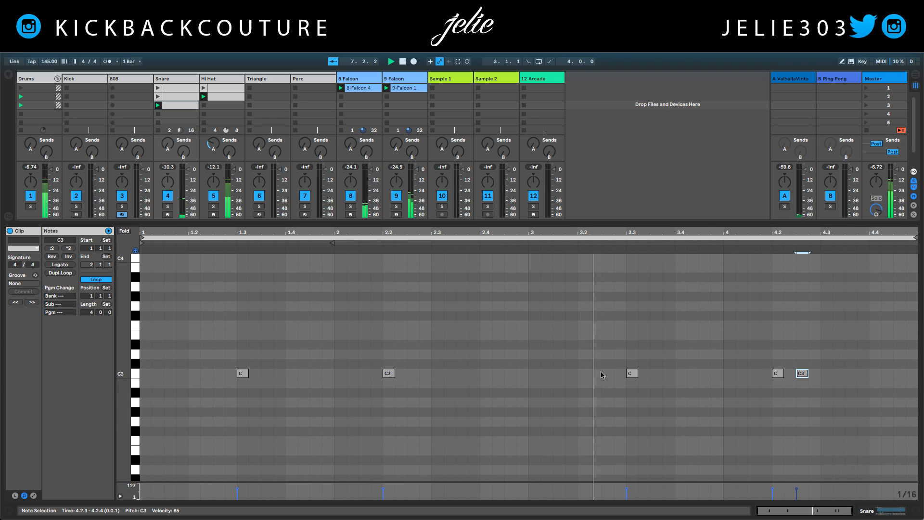
double_click(582, 374)
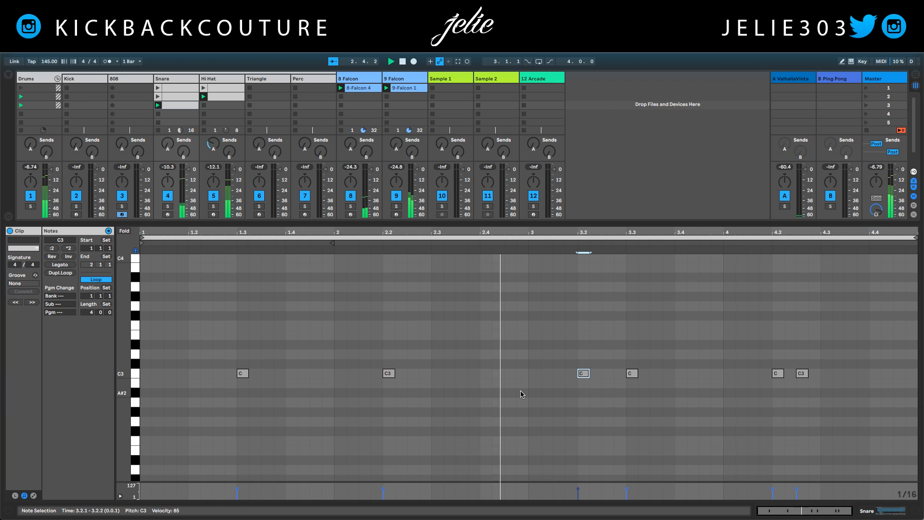
double_click(583, 374)
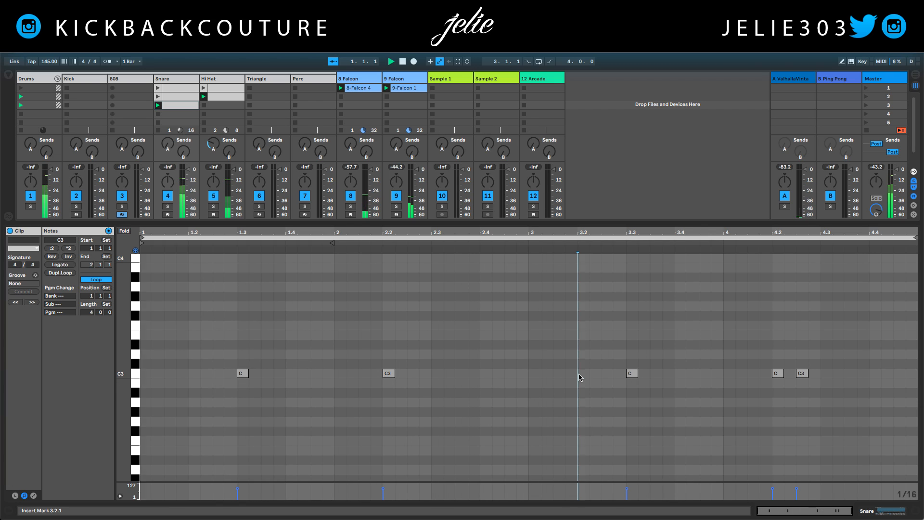
click(602, 375)
double_click(606, 375)
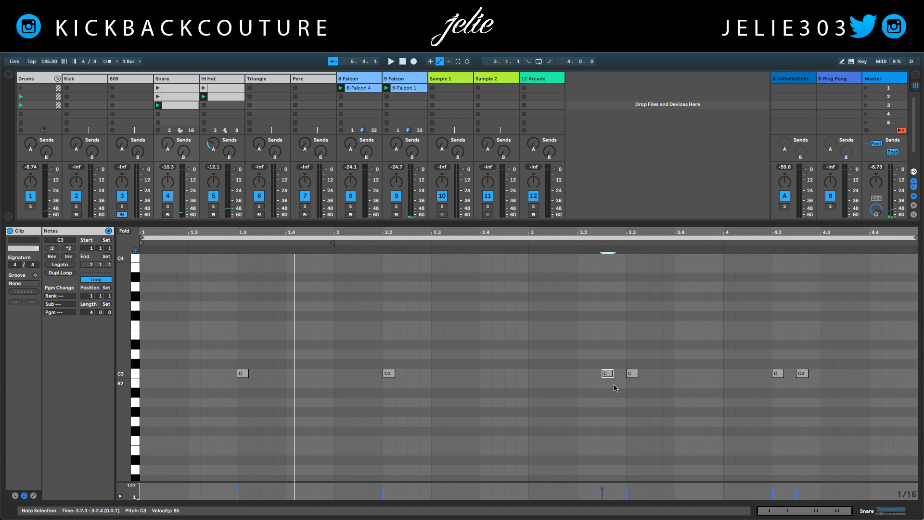
key(Delete)
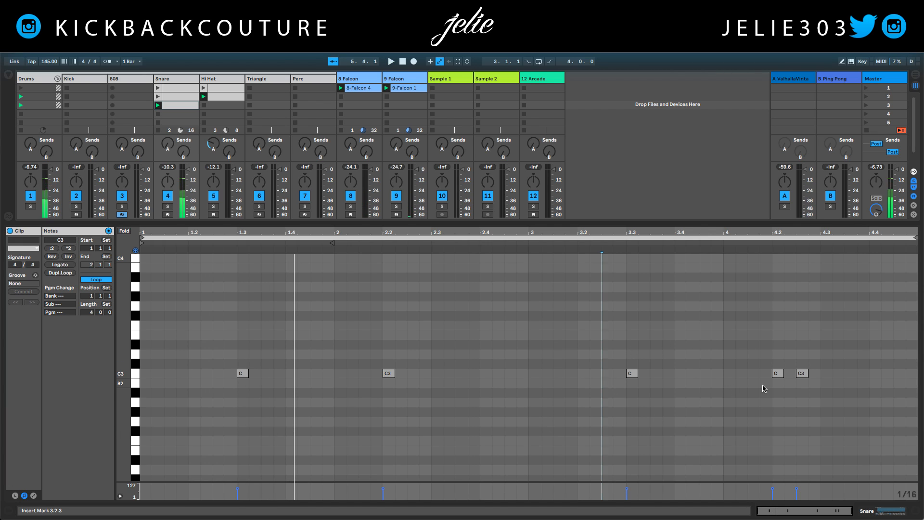
click(805, 375)
key(Delete)
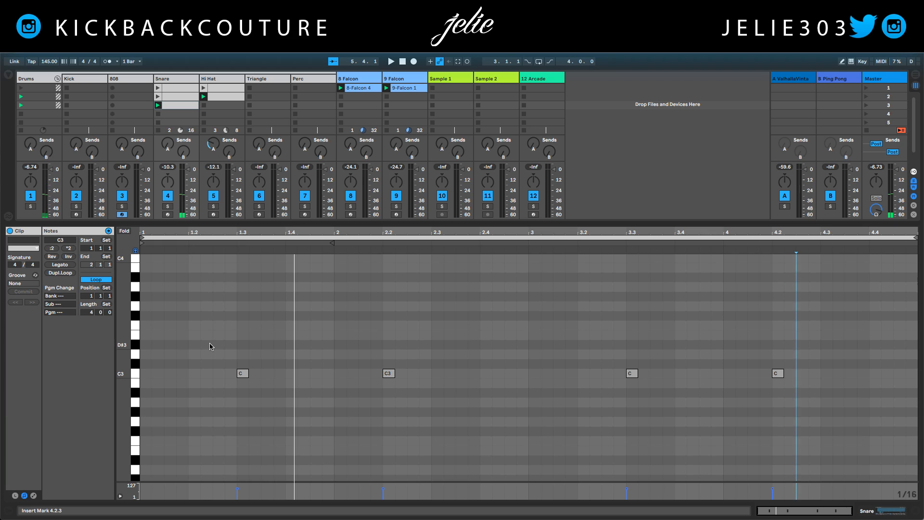
Audition the first Snare clip against the melody and switch playback to the second Snare clip
click(159, 89)
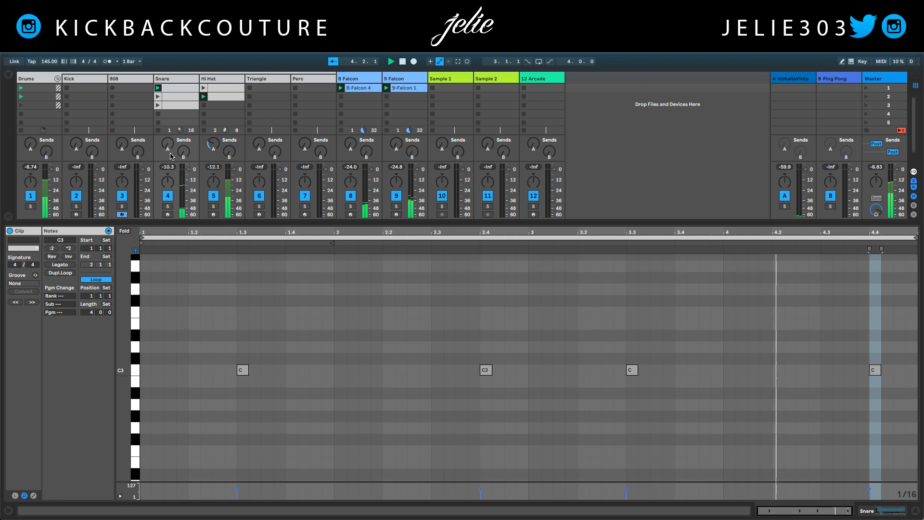
click(159, 97)
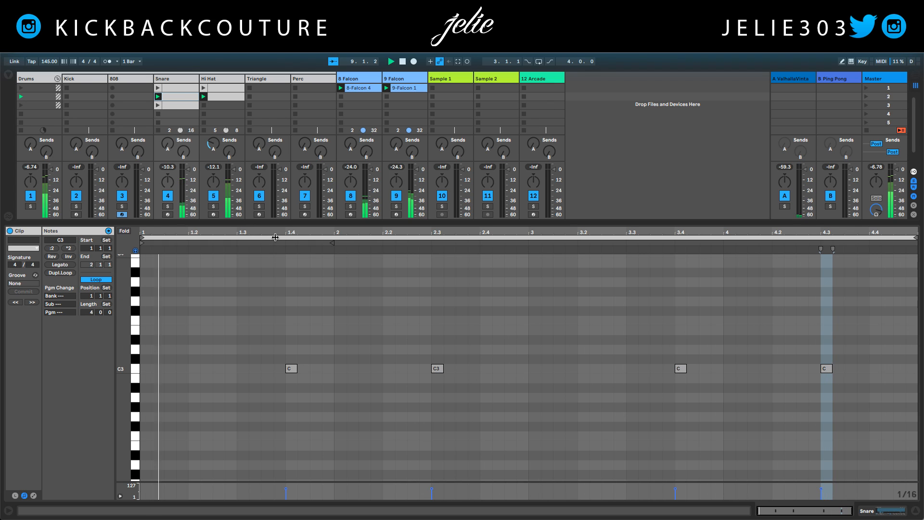
Create a Triangle clip in the first slot, launch it, and place C3 notes at 1.4, 2.4 and 2.4.3
double_click(273, 89)
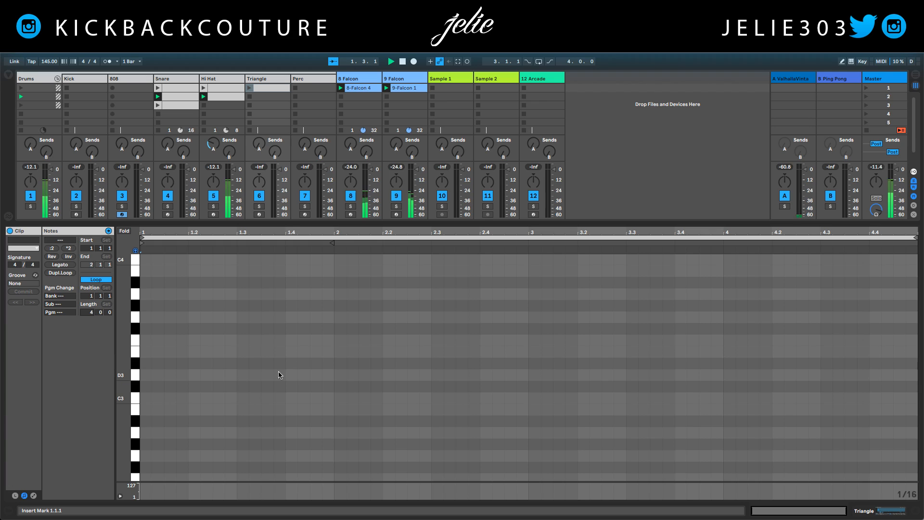
double_click(290, 400)
click(248, 88)
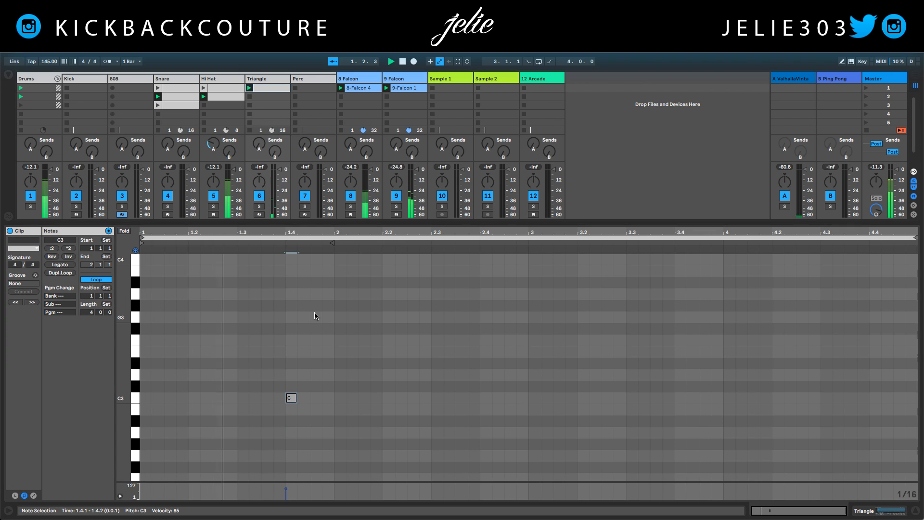
double_click(485, 398)
double_click(511, 398)
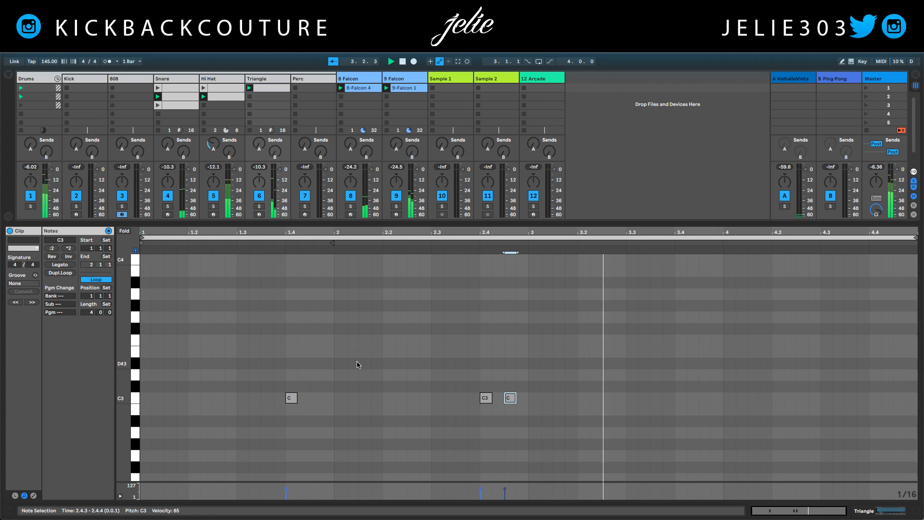
Add G2 notes at 3.4, 4.3 and 4.3.3 in the Triangle clip
scroll(673, 436, down, 3)
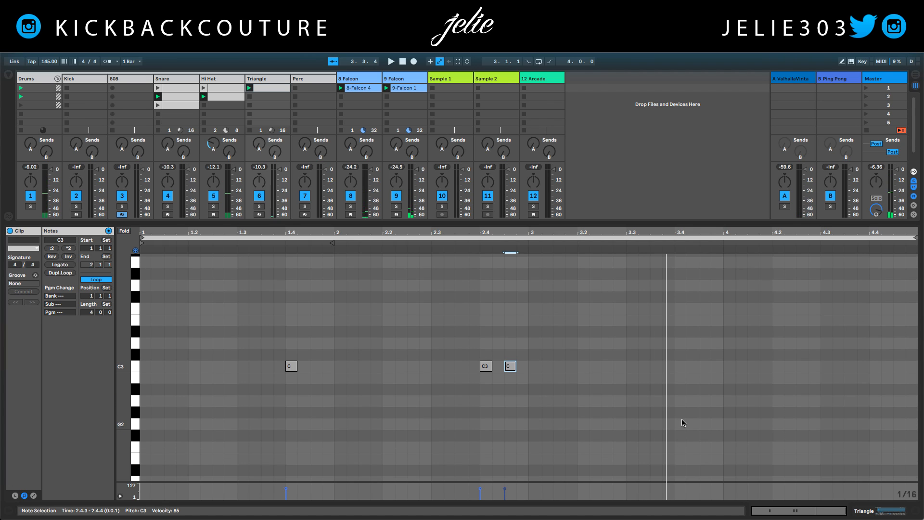
double_click(824, 424)
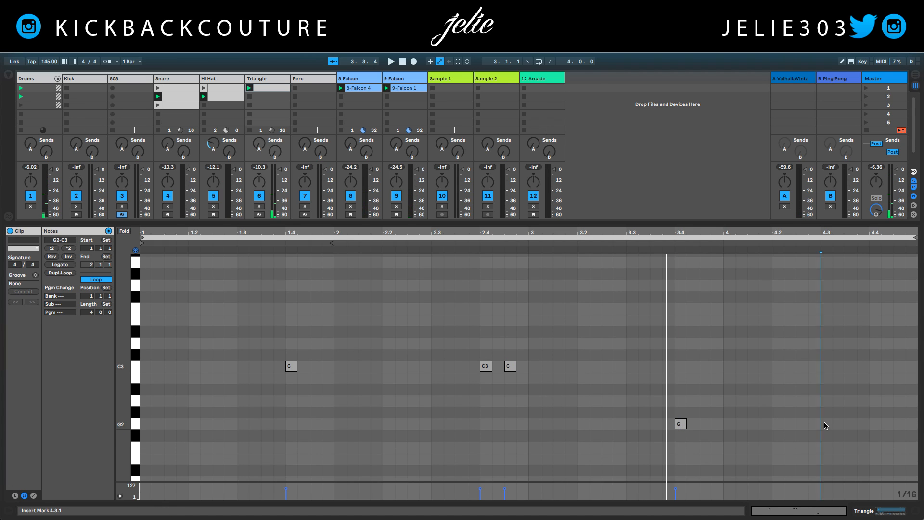
double_click(849, 424)
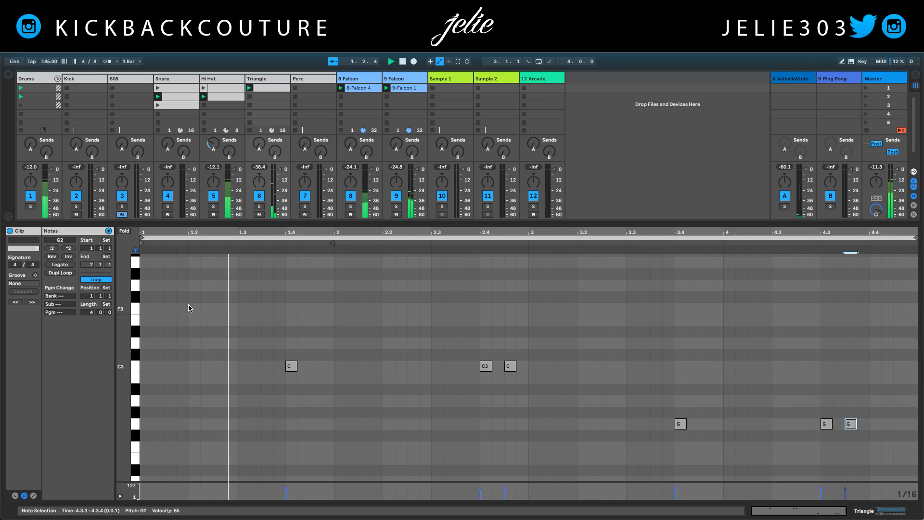
Show the Triangle clip's envelopes and select the Mixer's Track Panning envelope
click(33, 496)
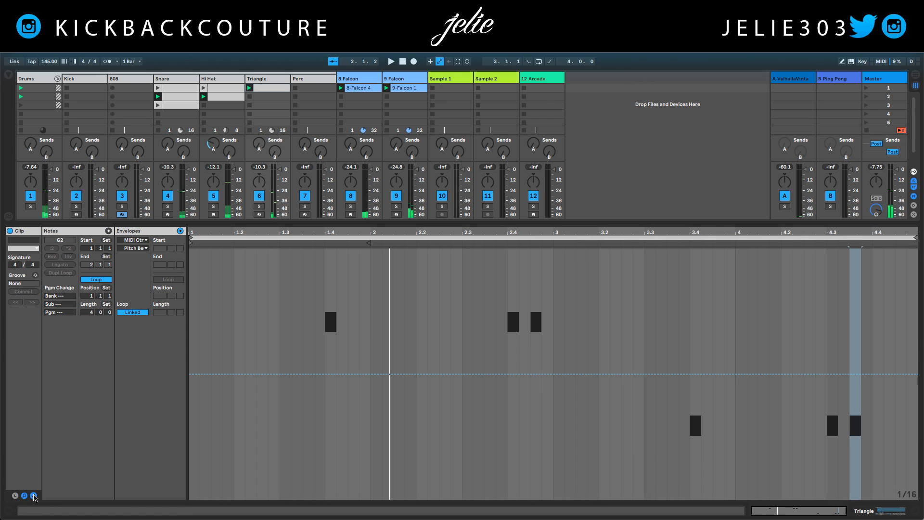
click(130, 242)
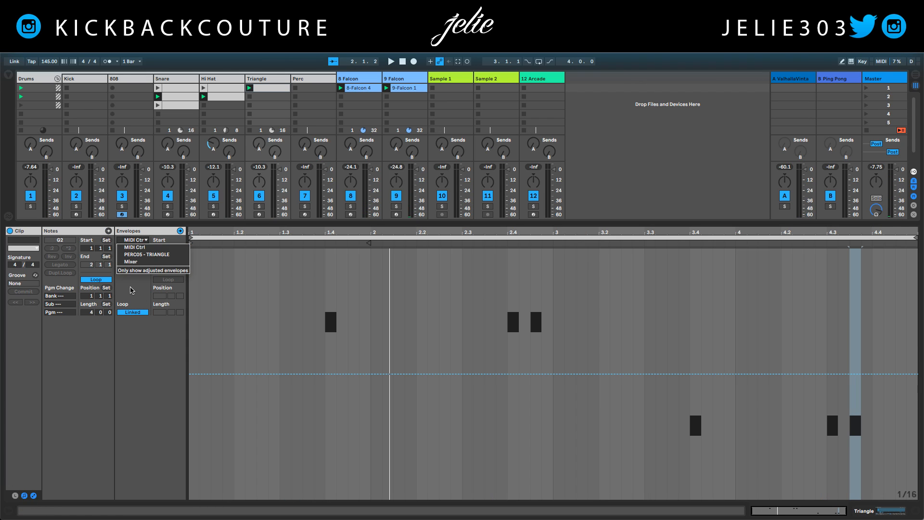
click(131, 290)
click(133, 248)
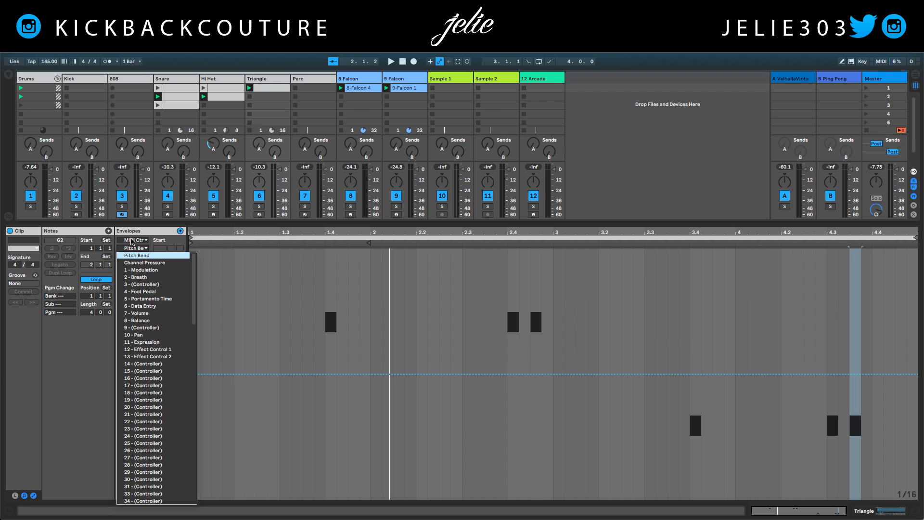
click(132, 241)
click(132, 241)
click(141, 262)
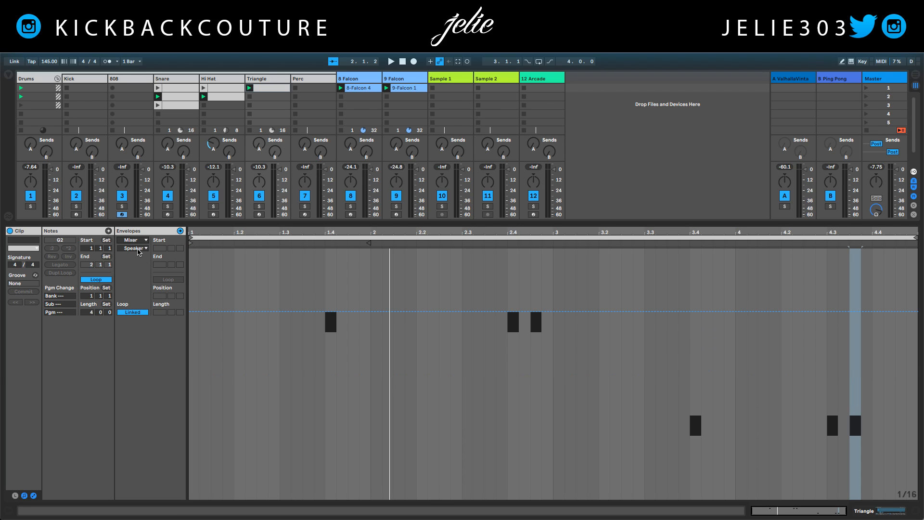
click(138, 249)
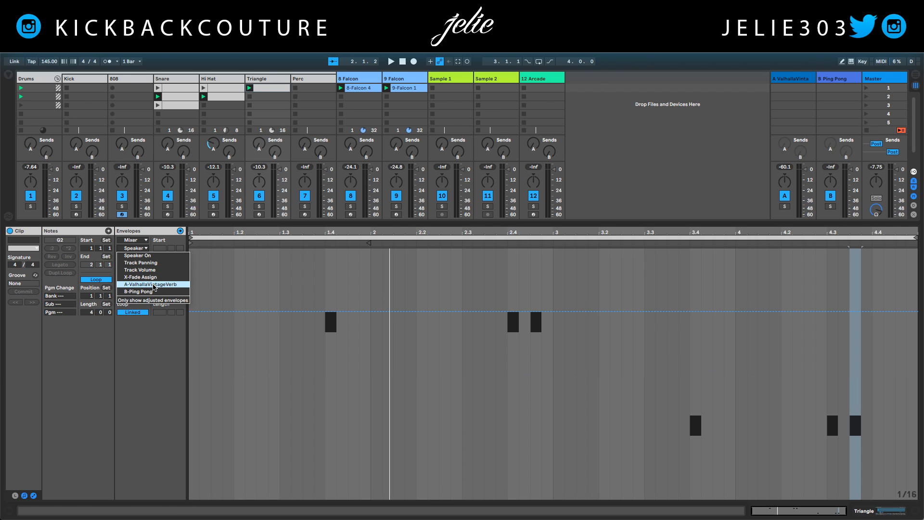
click(161, 263)
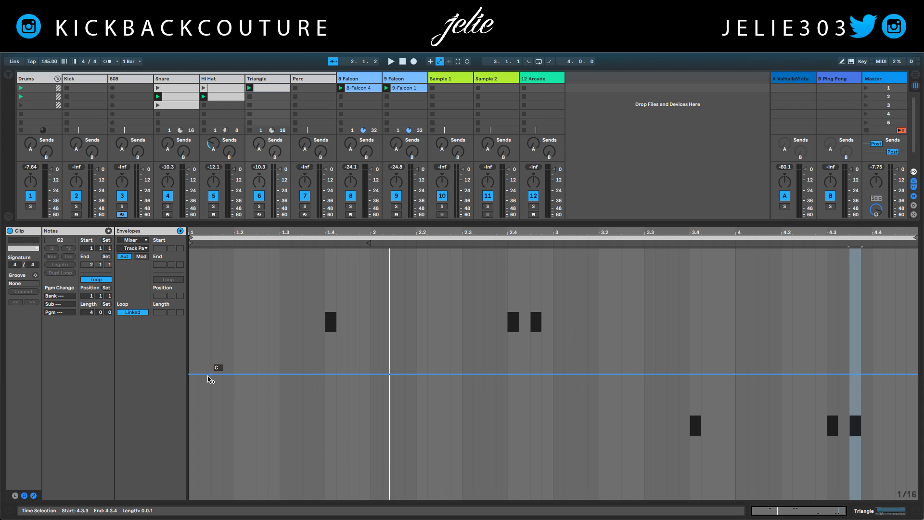
Shape the Triangle clip's panning envelope to stay centred until bar 3 and step far right from there, trying 22R during playback
click(553, 375)
mouse_move(553, 374)
mouse_down()
mouse_move(677, 342)
mouse_move(636, 427)
mouse_move(547, 429)
mouse_move(553, 390)
mouse_up()
key(ctrl+z)
key(space)
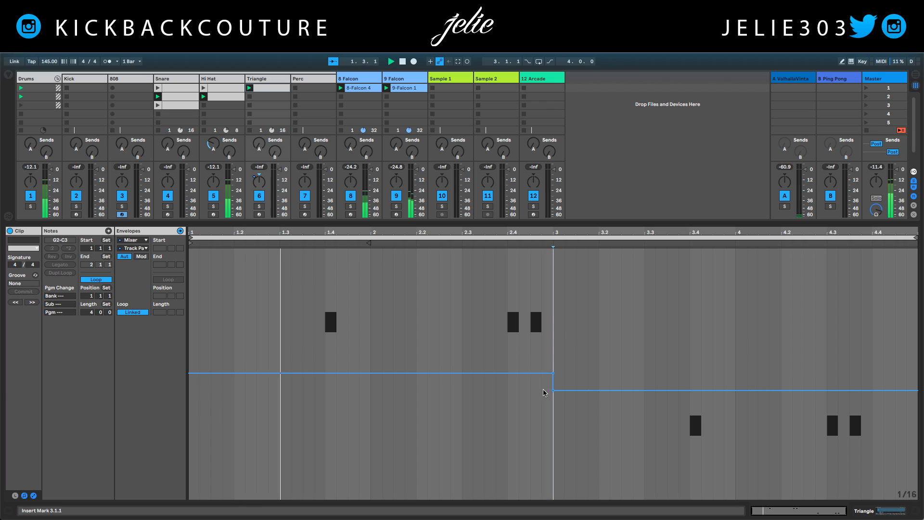
drag(553, 393, 553, 320)
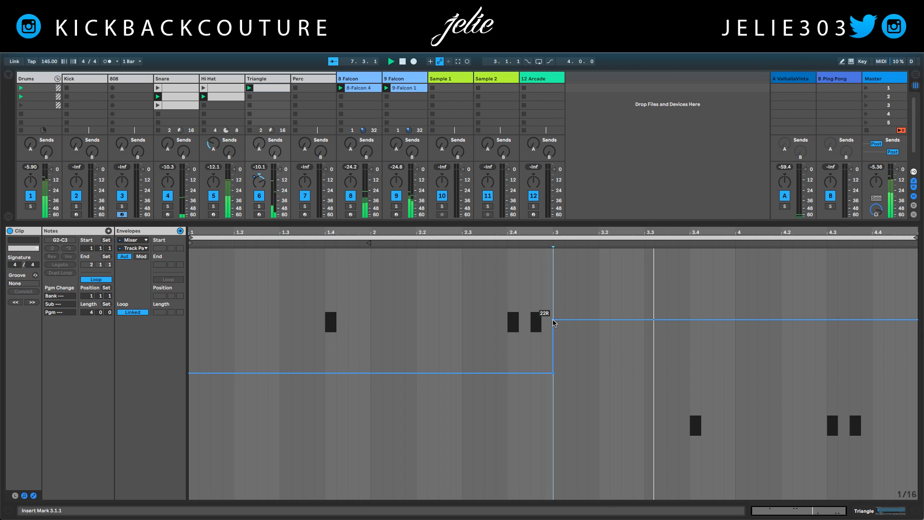
drag(553, 321, 554, 271)
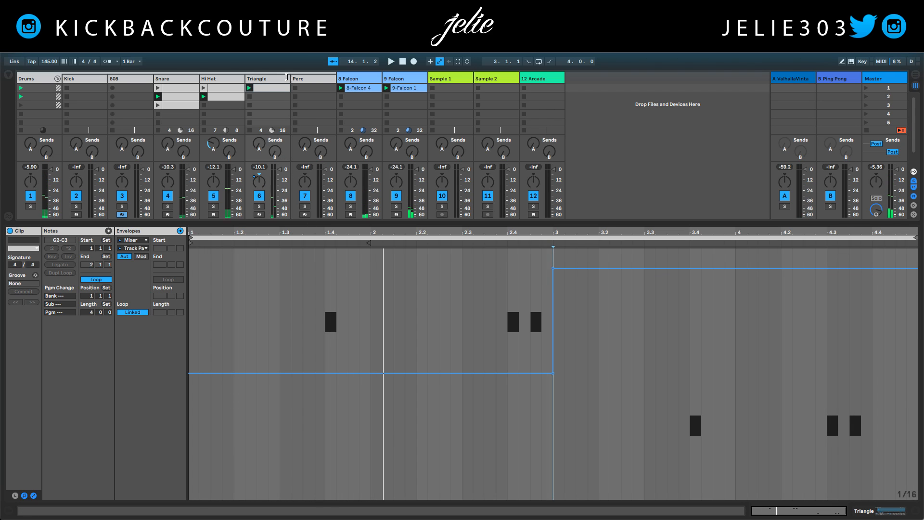
Create a Perc clip in the first slot and audition the sound on piano-roll keys around C3
double_click(312, 89)
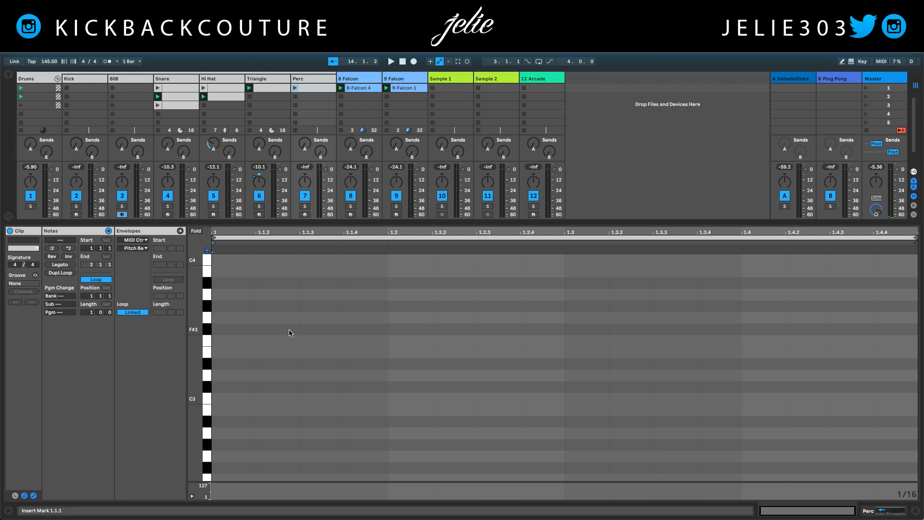
click(207, 386)
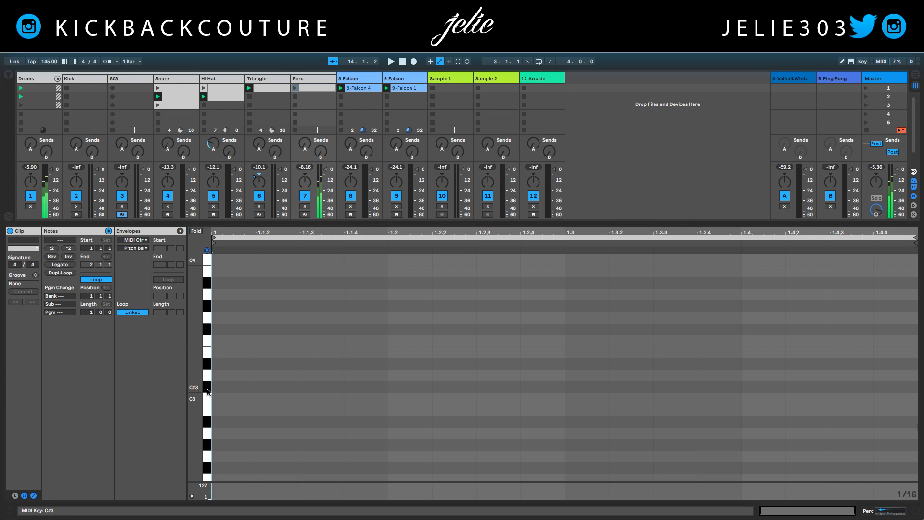
click(207, 411)
click(207, 399)
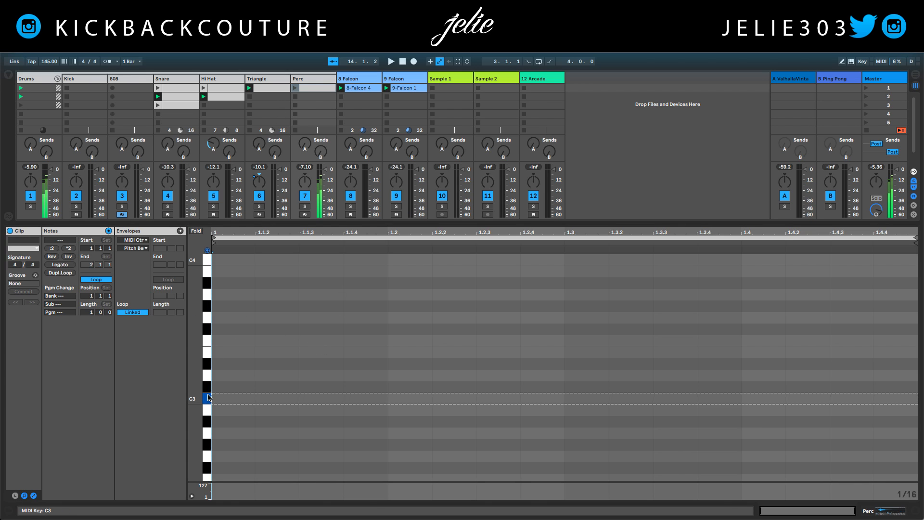
Duplicate the Perc clip's loop twice to a length of 4 bars and launch the clip
click(62, 273)
click(61, 273)
key(space)
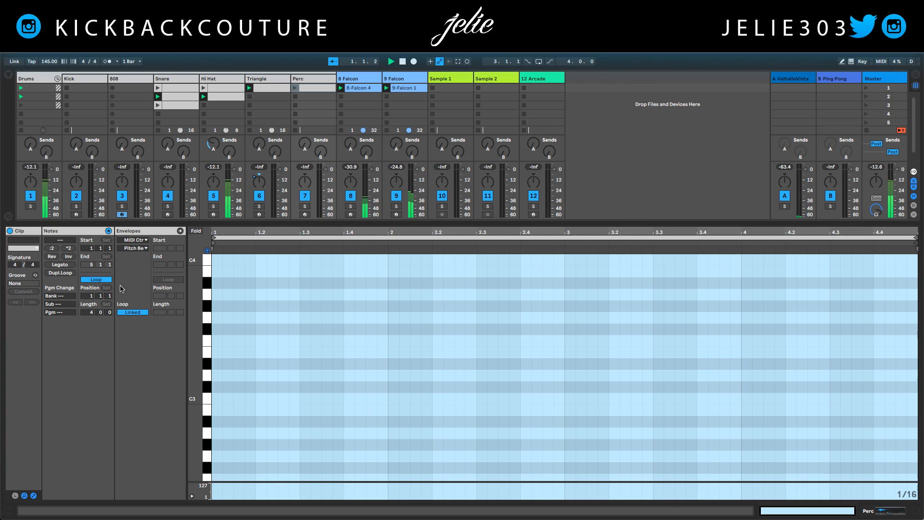
click(299, 327)
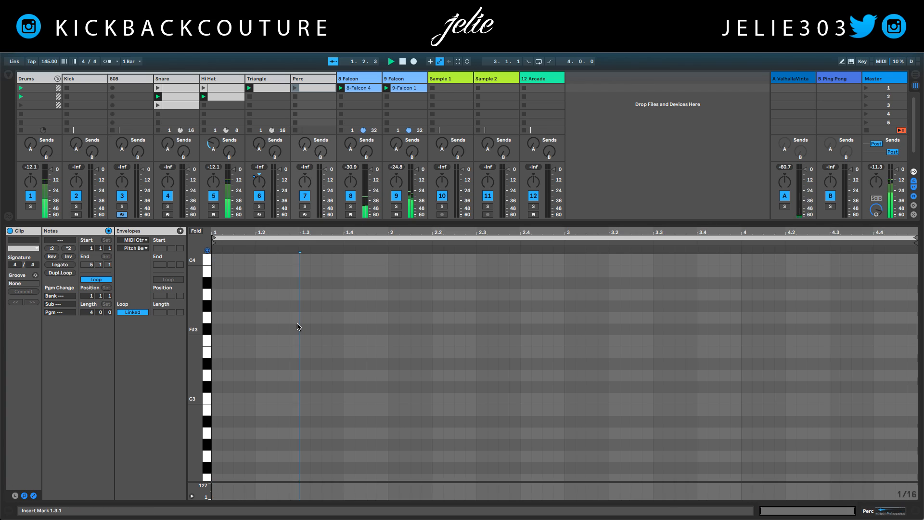
click(295, 88)
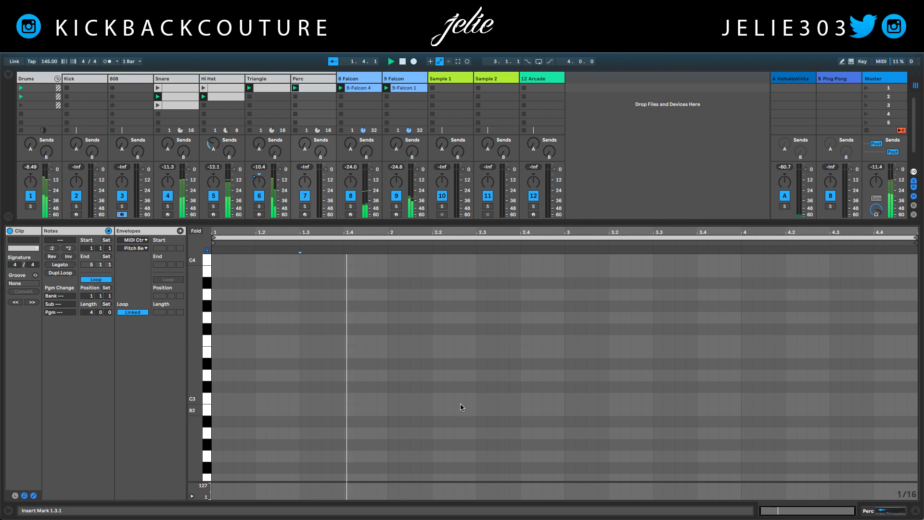
Place C3 notes at 2.4, 4.4 and 4.4.3 in the Perc clip
double_click(526, 398)
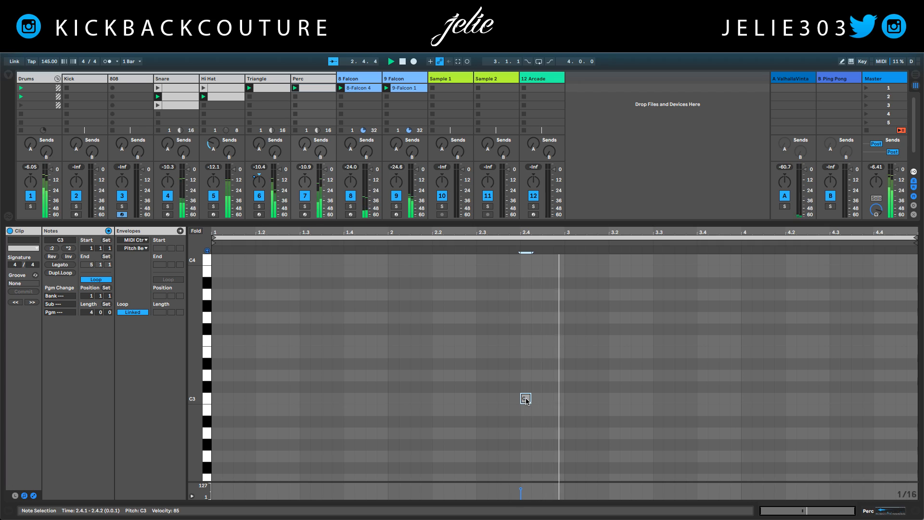
double_click(879, 399)
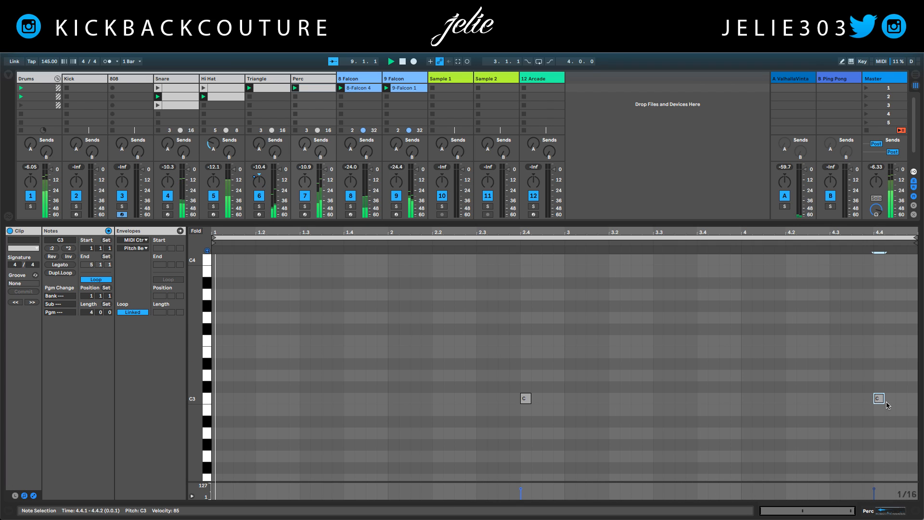
double_click(903, 402)
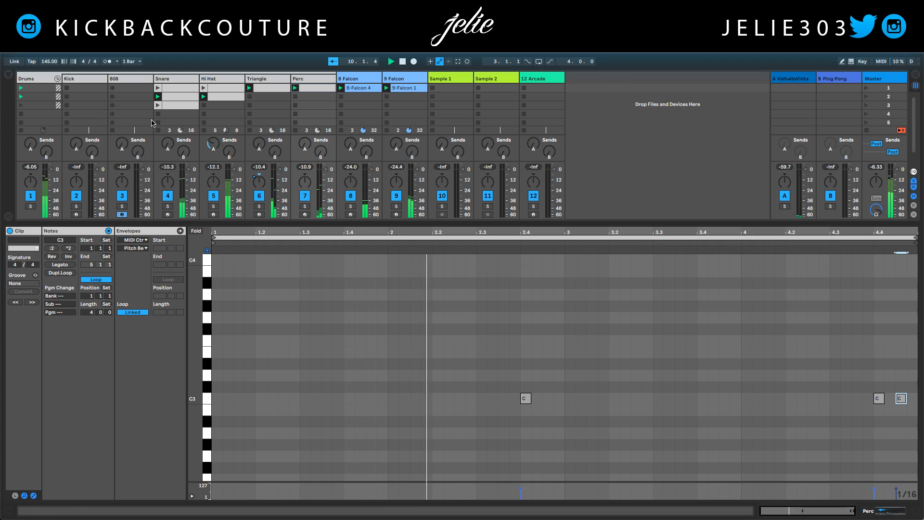
Create a Kick clip in the first slot and duplicate its loop twice to a length of 4 bars
click(81, 89)
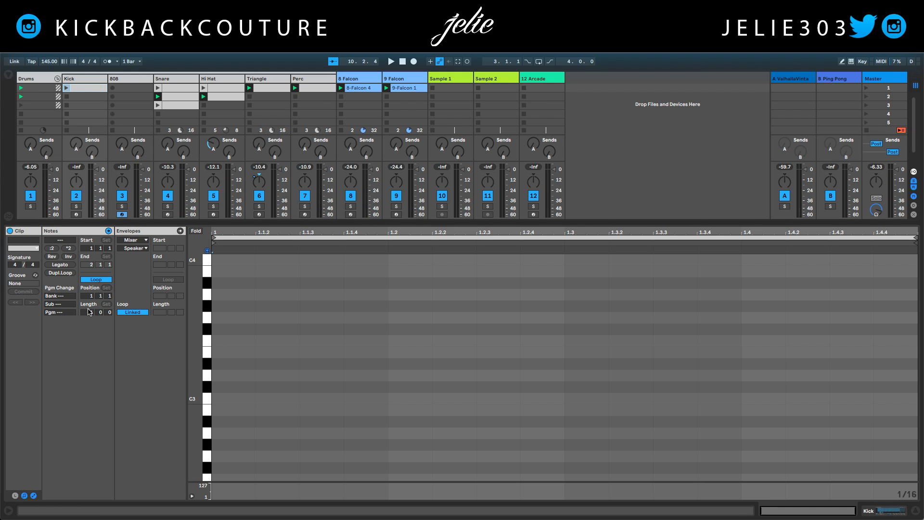
click(65, 272)
click(66, 272)
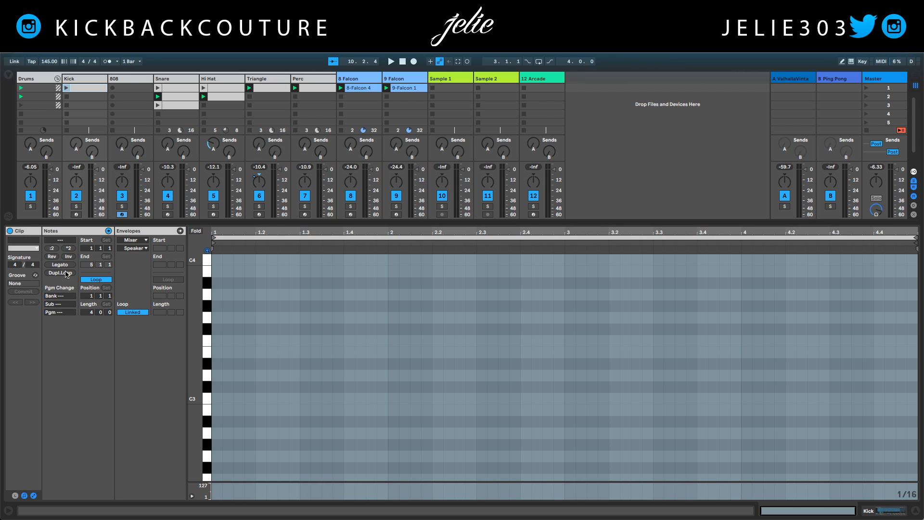
key(ctrl+a)
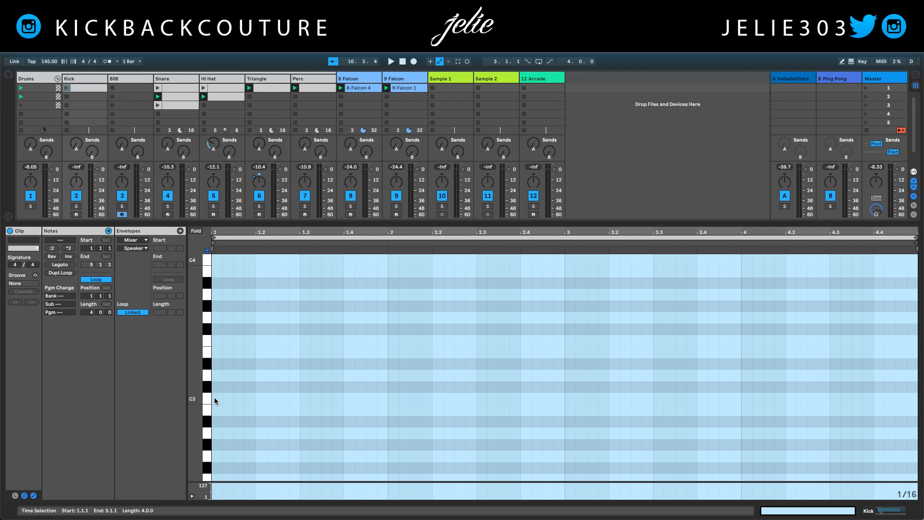
Place C3 kick notes at 1.1, 2.4 and 2.4.3, launching the Kick clip for playback
double_click(215, 401)
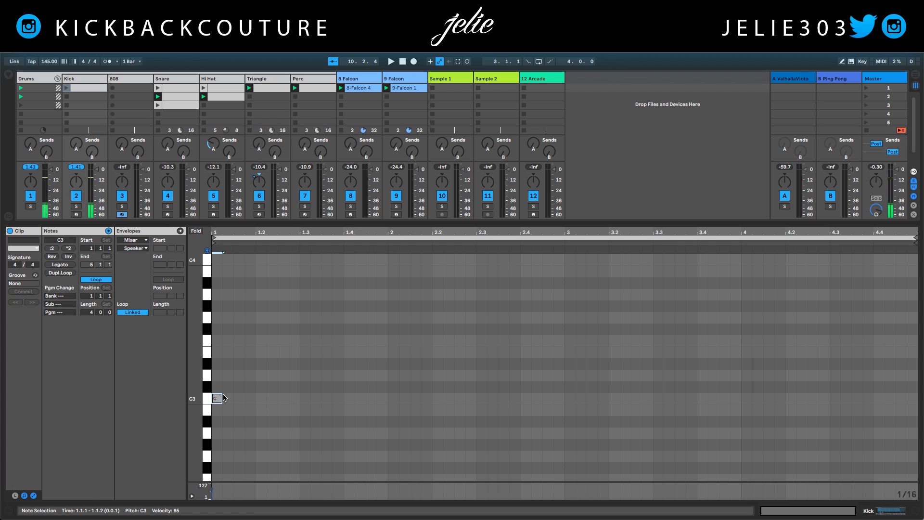
click(66, 89)
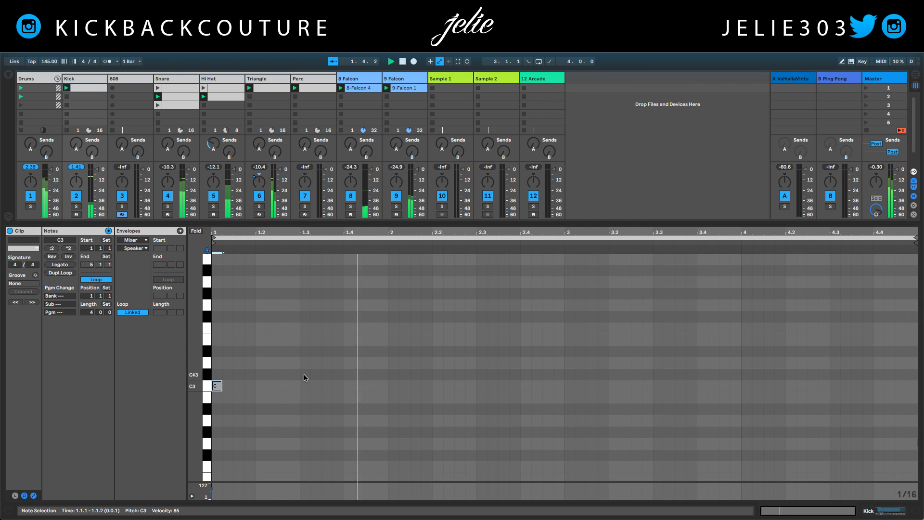
double_click(526, 403)
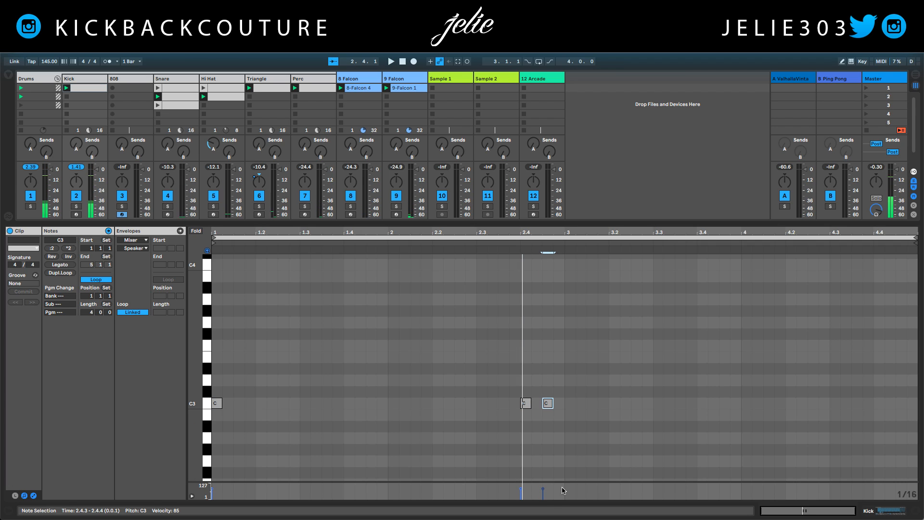
In Draw Mode, remove the kick note at 2.4 and add C3 notes at 3.1, 4.3.3 and 4.4.3
key(b)
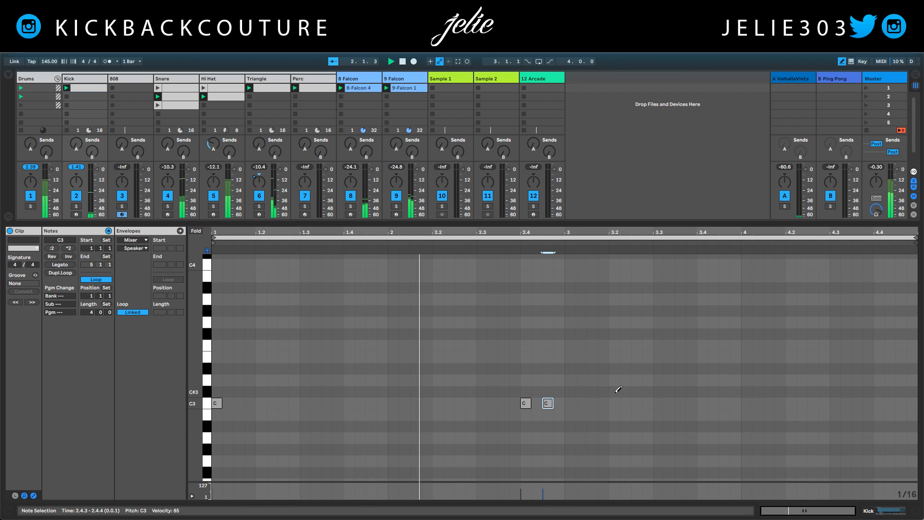
click(531, 402)
click(569, 403)
key(space)
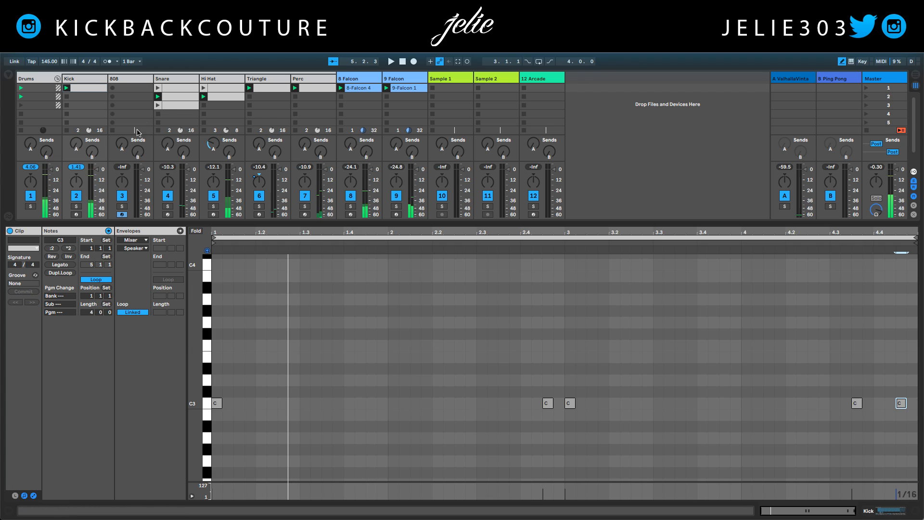
Open the second Snare clip and add a C3 snare note at 4.4
click(175, 100)
click(880, 368)
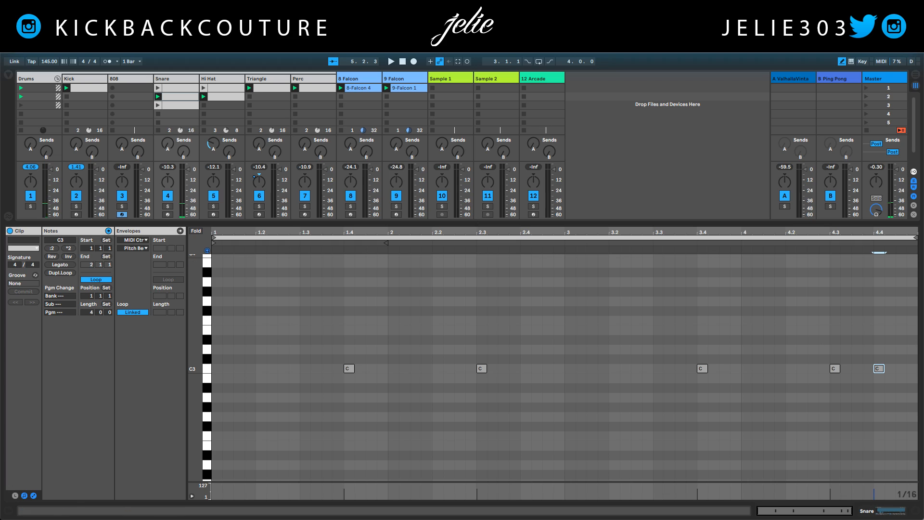
During playback, raise the Perc track's reverb and Ping Pong sends and set the Hi Hat's Ping Pong send to about -36 dB
key(space)
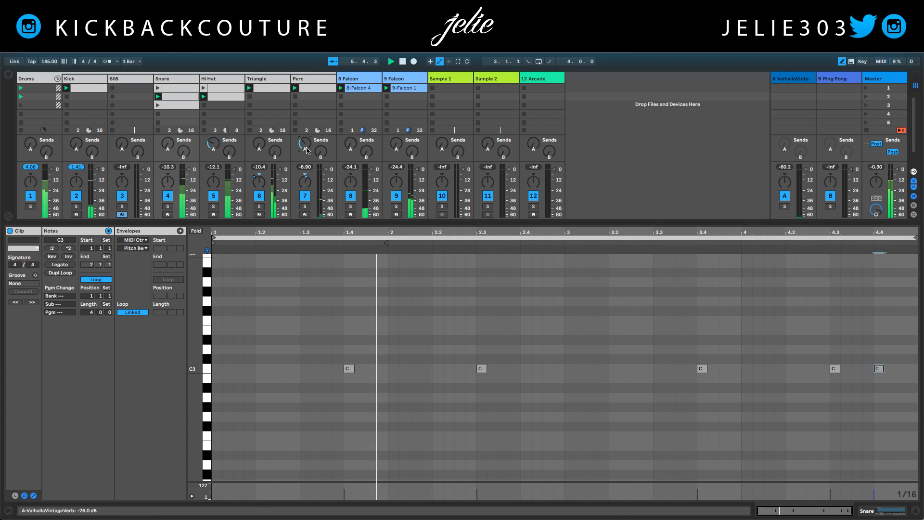
mouse_move(321, 152)
mouse_down()
mouse_move(320, 141)
mouse_move(305, 137)
mouse_move(321, 146)
mouse_up()
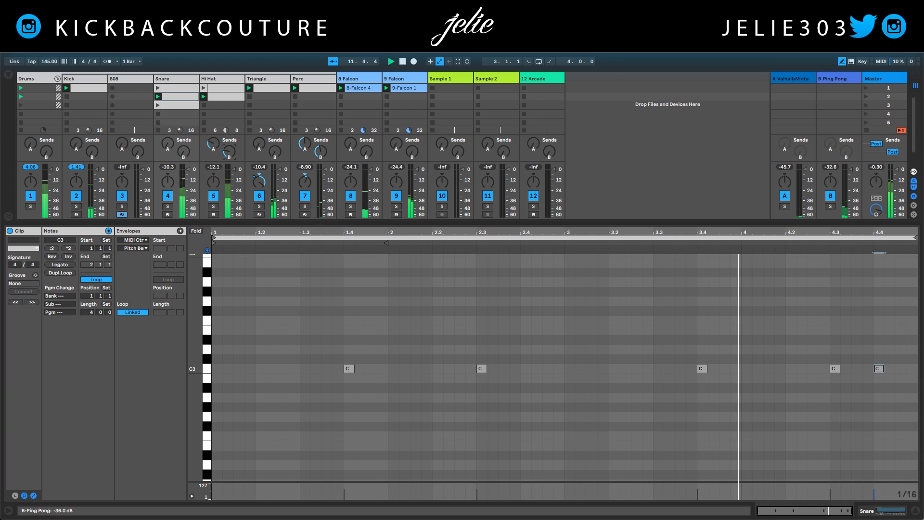
drag(232, 150, 232, 152)
key(space)
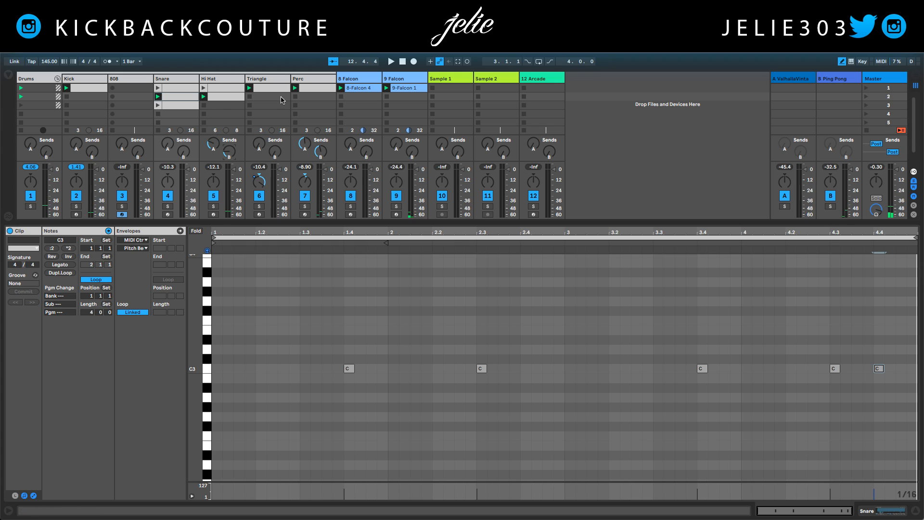
Inspect the H-Delay plugin on the B Ping Pong return track and close its window
click(834, 79)
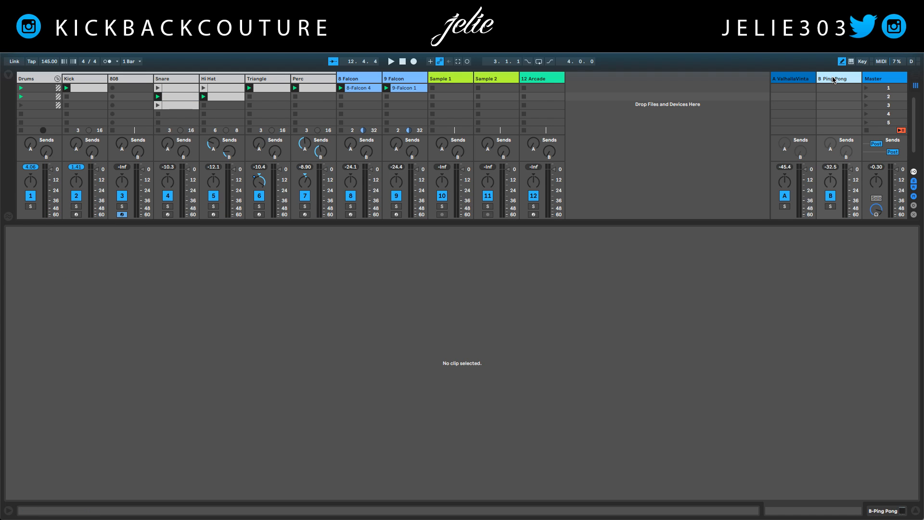
double_click(840, 81)
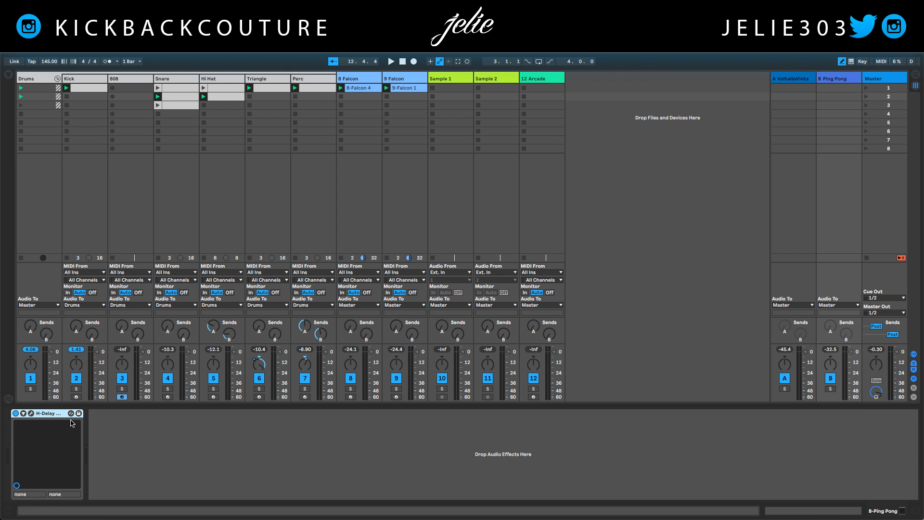
click(31, 414)
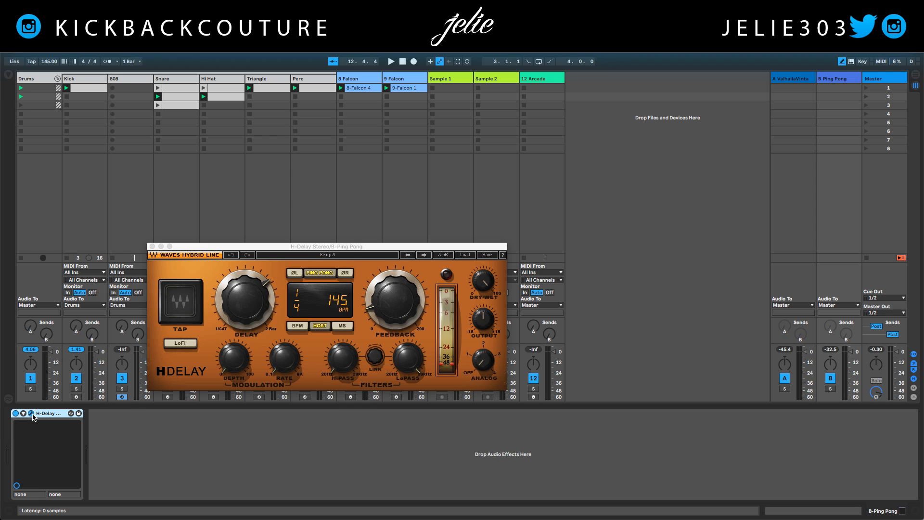
click(152, 246)
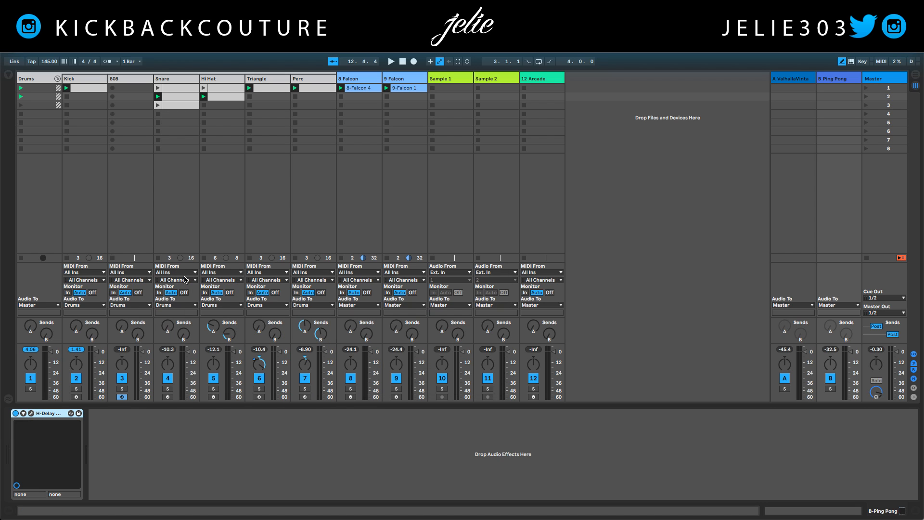
Create an empty MIDI clip in the first slot of the 808 track
double_click(129, 87)
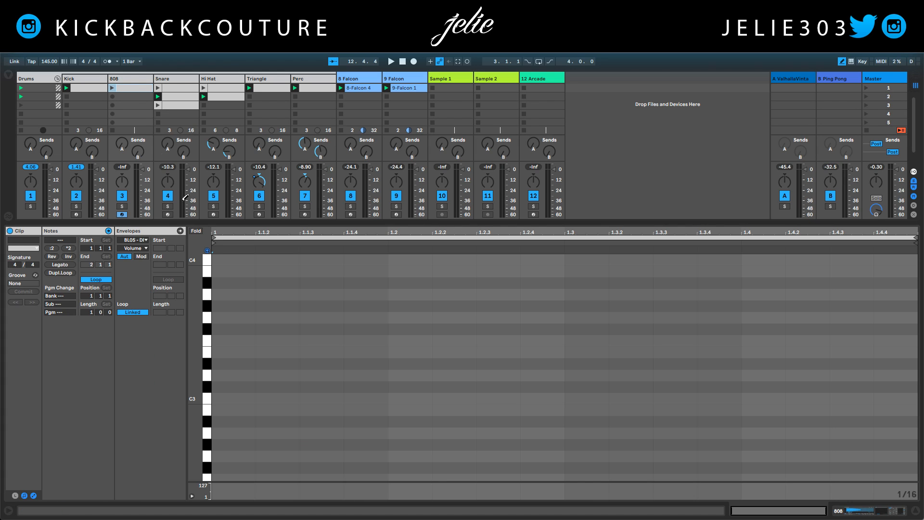
right_click(226, 385)
click(225, 394)
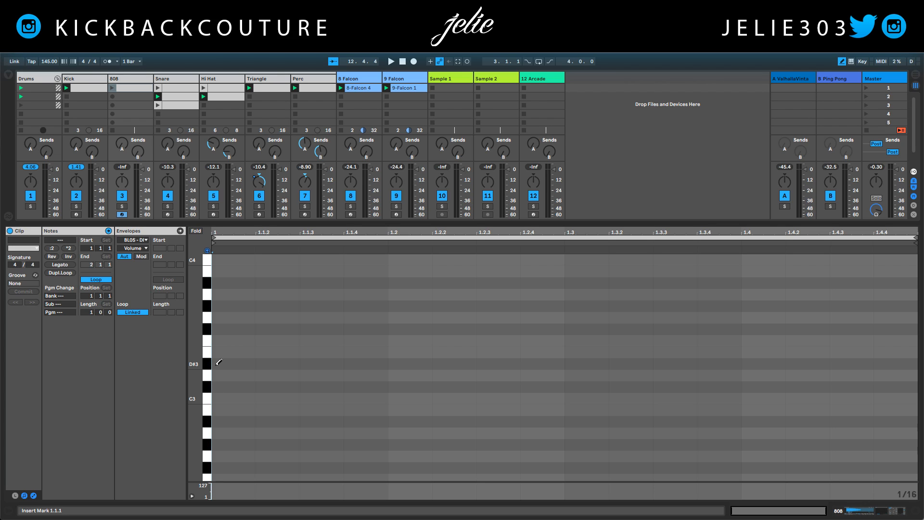
Examine the melody notes of the 8-Falcon 4 clip as a pitch reference for the 808
click(356, 90)
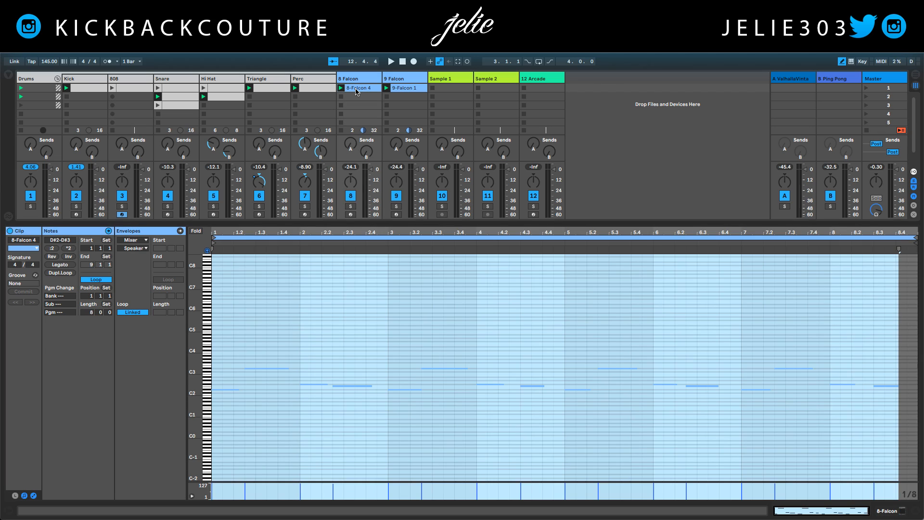
scroll(276, 321, up, 3)
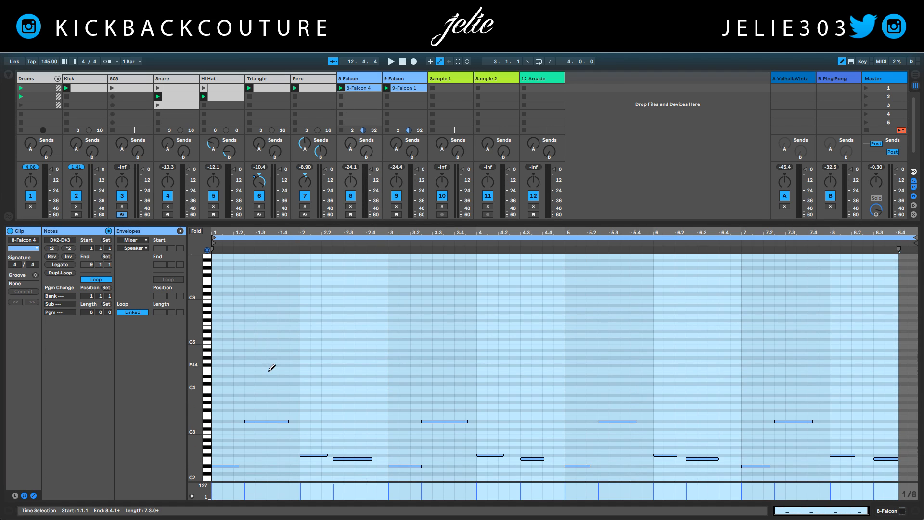
scroll(269, 366, down, 2)
Duplicate the 808 clip's loop twice to a length of 4 bars
click(133, 90)
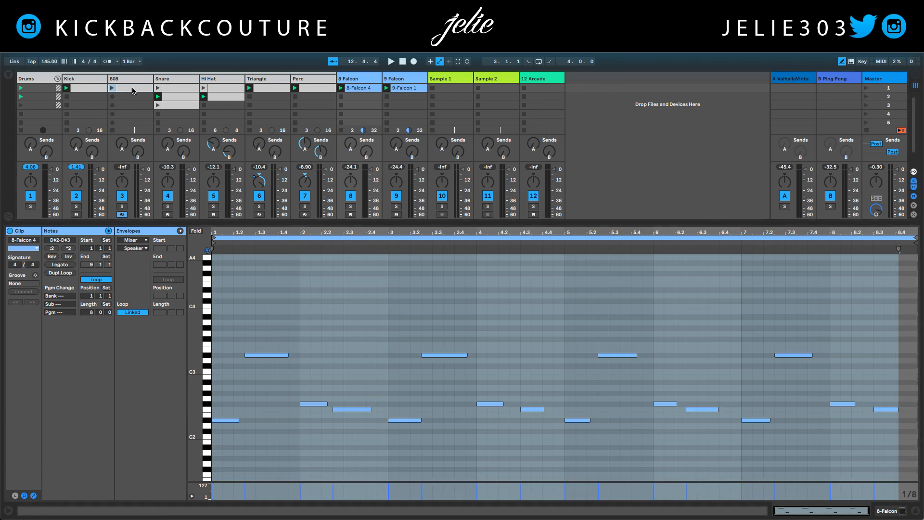
click(60, 273)
click(60, 273)
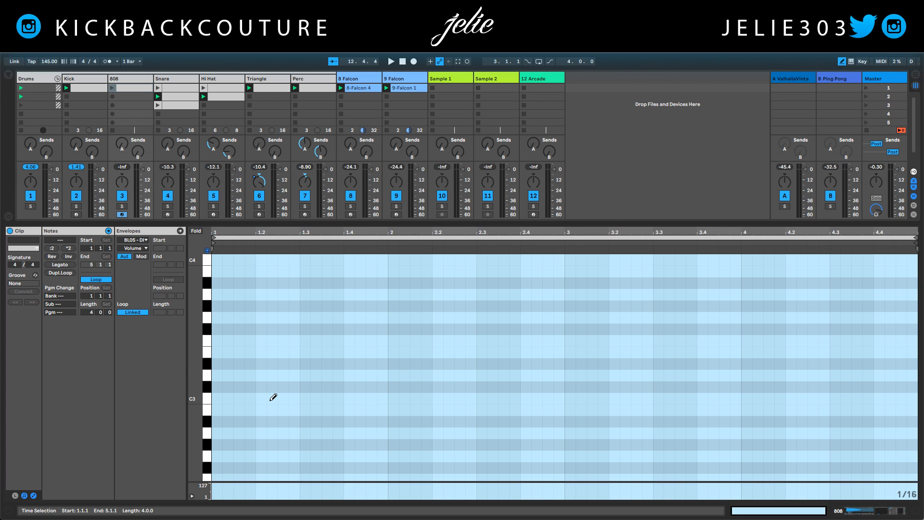
click(207, 365)
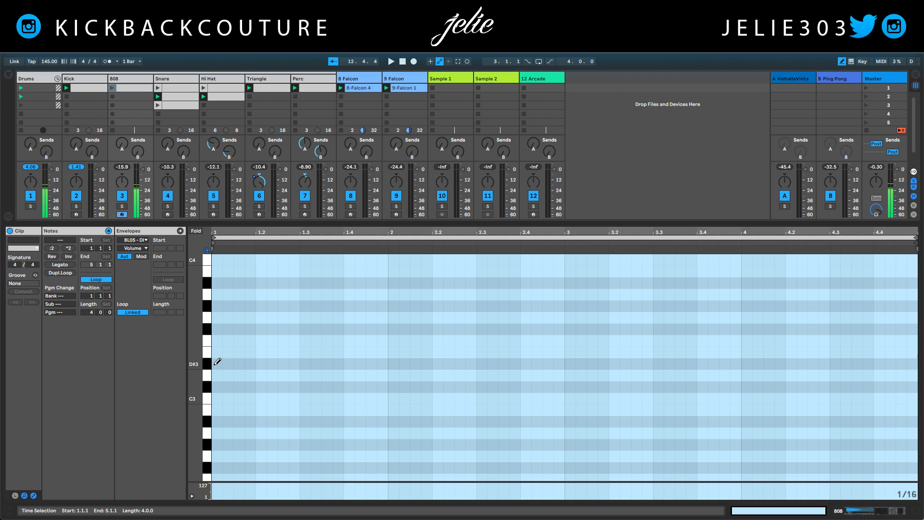
drag(217, 362, 237, 362)
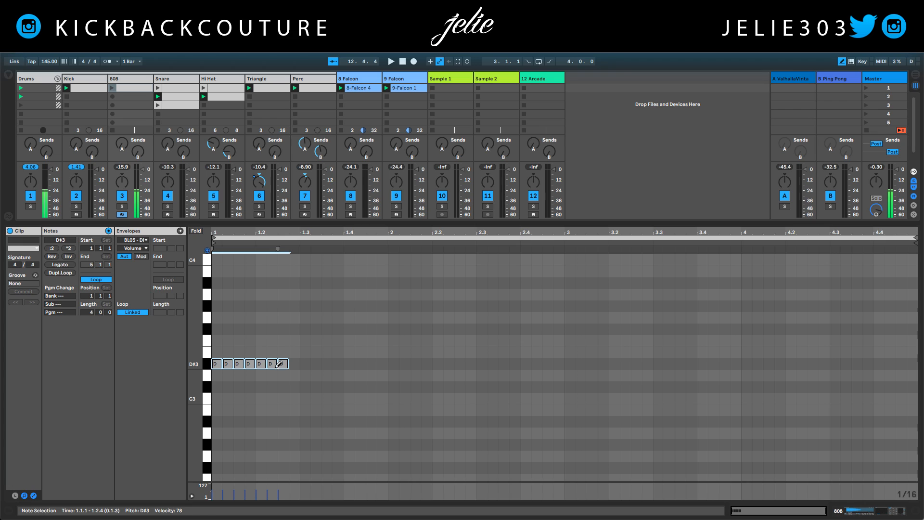
key(Delete)
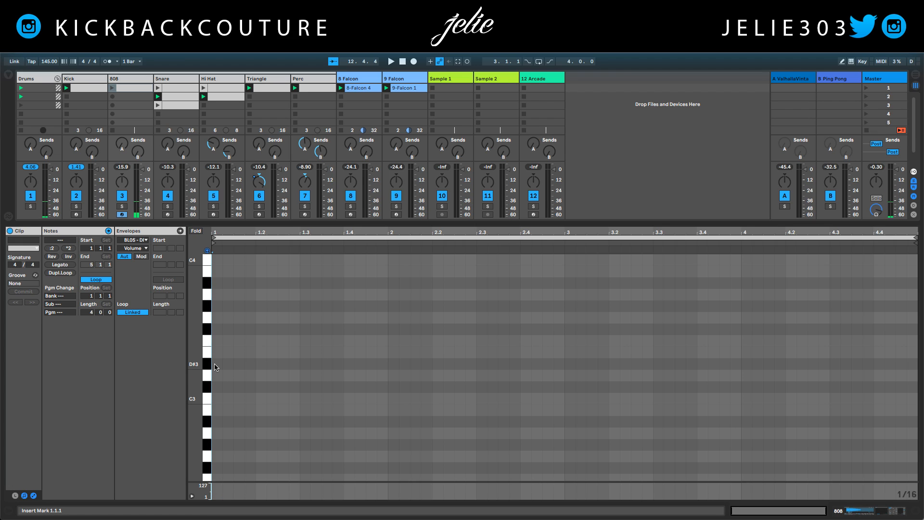
With Draw Mode off, add a D#3 note from 1.1 to 1.3 in the 808 clip and play the clip
mouse_move(216, 365)
mouse_down()
mouse_move(310, 365)
mouse_move(298, 363)
mouse_up()
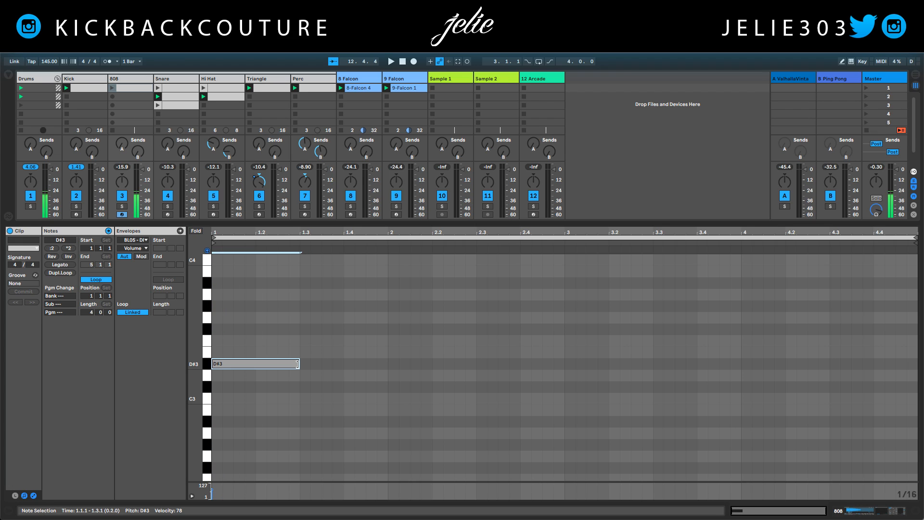
key(space)
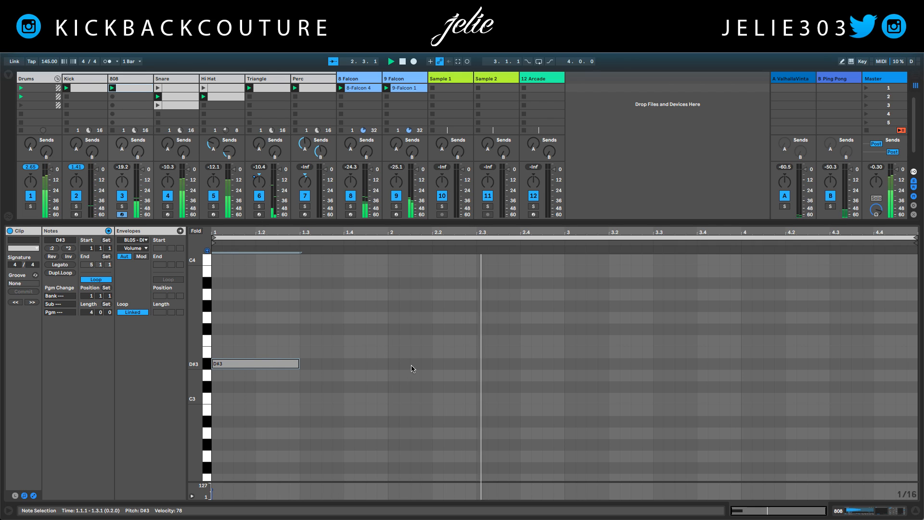
Audition A#2 and A#3 against the loop and add an A#3 note from 3.1 to 3.3 in the 808 clip
click(209, 423)
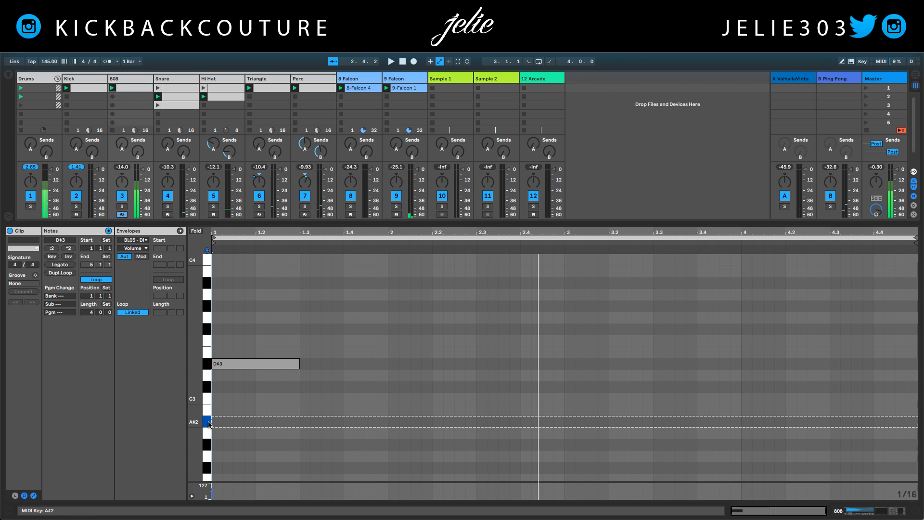
click(206, 285)
key(space)
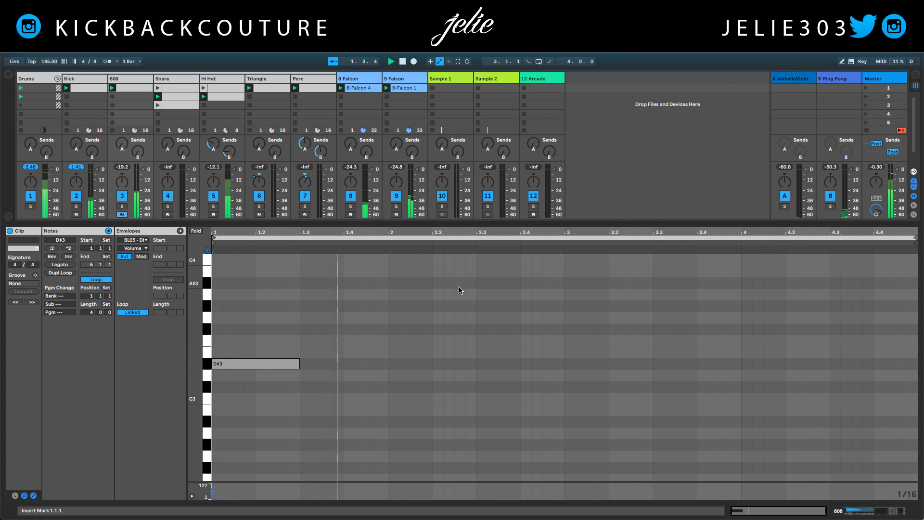
scroll(462, 308, up, 2)
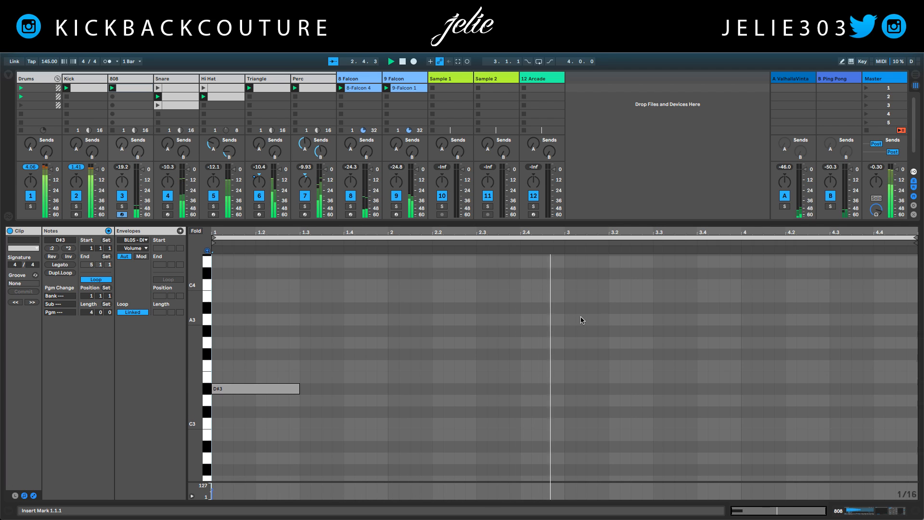
key(space)
drag(568, 308, 650, 315)
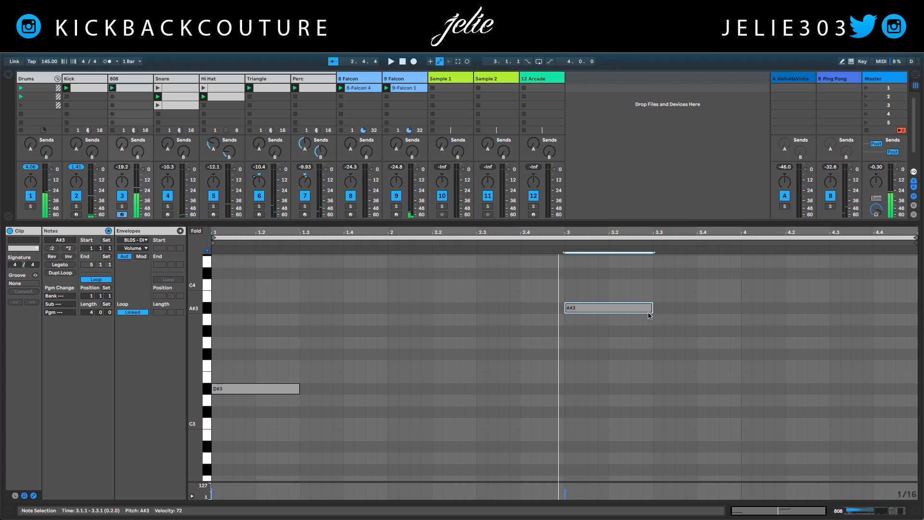
Play back the loop and add D#3 notes from 2.4 to 3.1 and from 2.3.3 to 2.4
key(space)
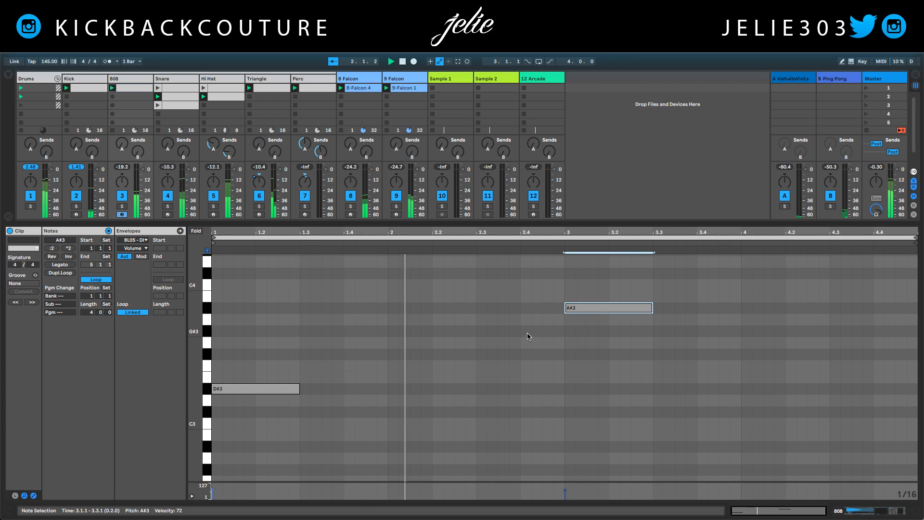
key(space)
drag(521, 388, 562, 391)
drag(501, 389, 523, 390)
Add a G#3 note at 4.3.3 in the 808 clip and extend it to 4.4.3
key(space)
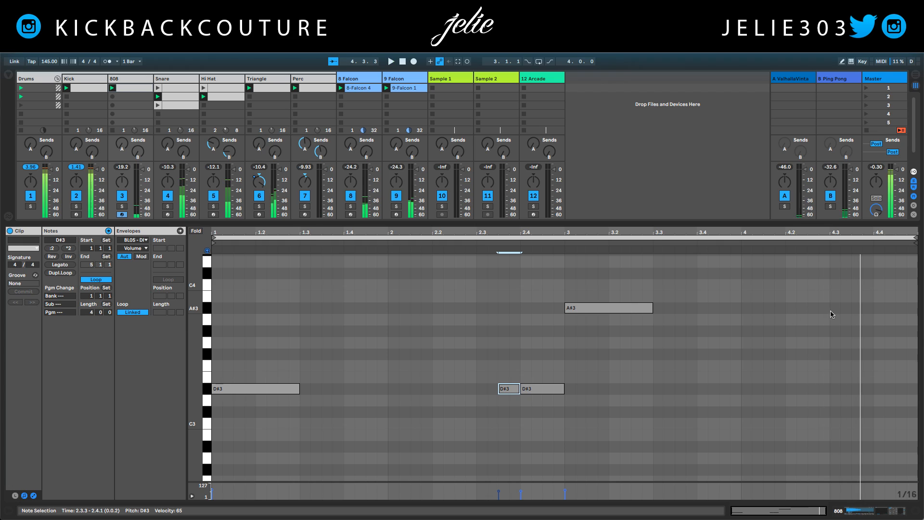
double_click(854, 333)
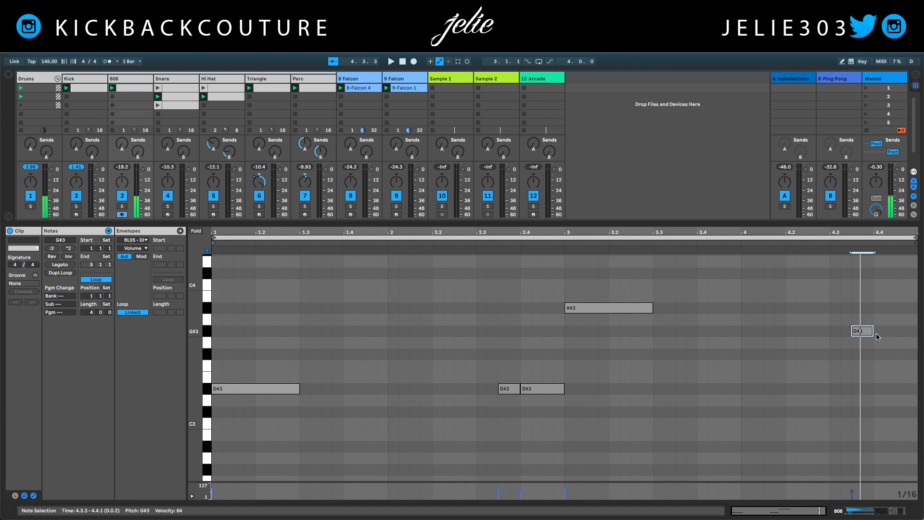
drag(876, 332, 896, 333)
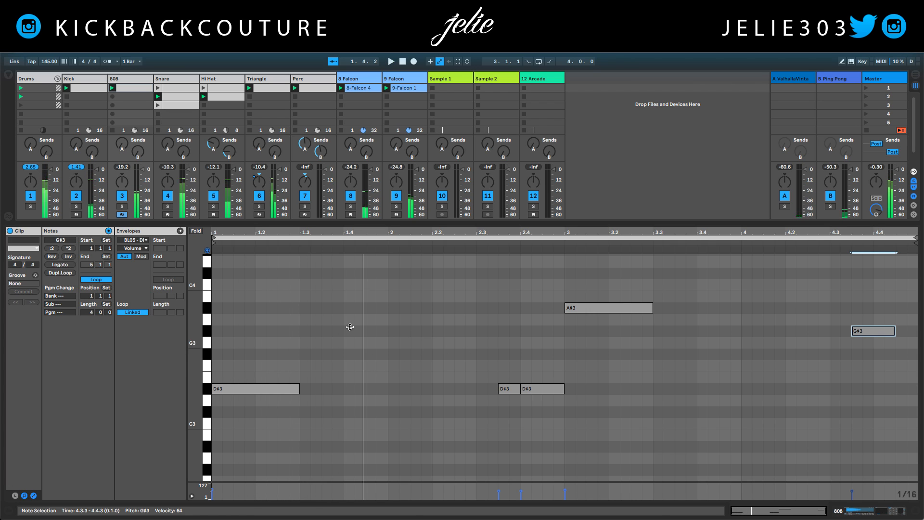
Open the Controls page of the 808 track's Simpler, adjust the glide time and play back the clip
double_click(136, 80)
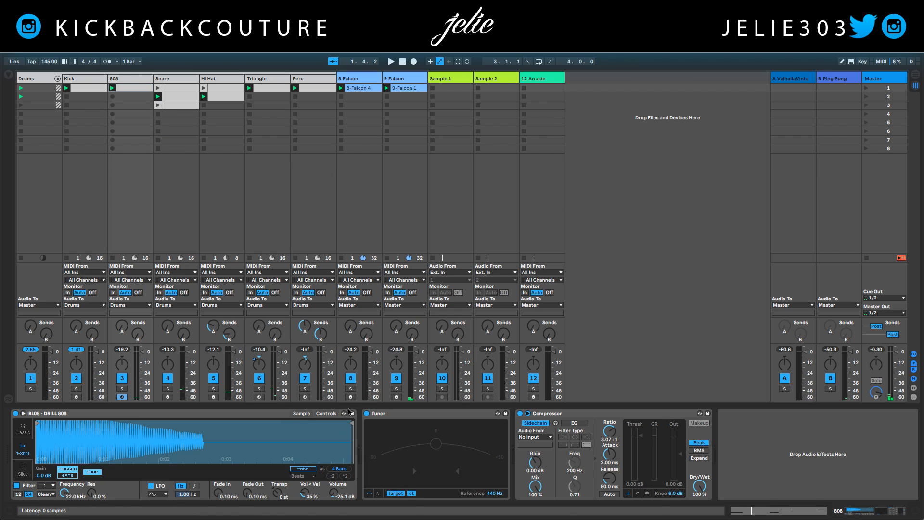
click(331, 414)
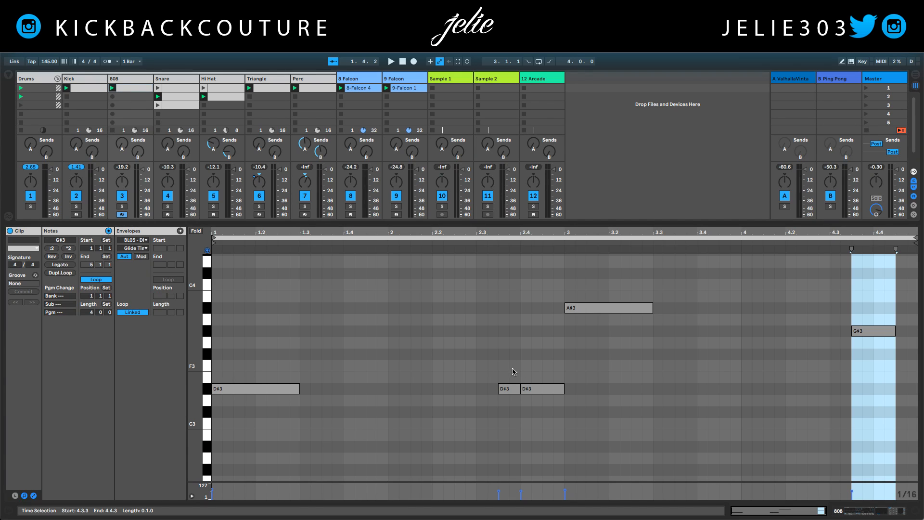
key(space)
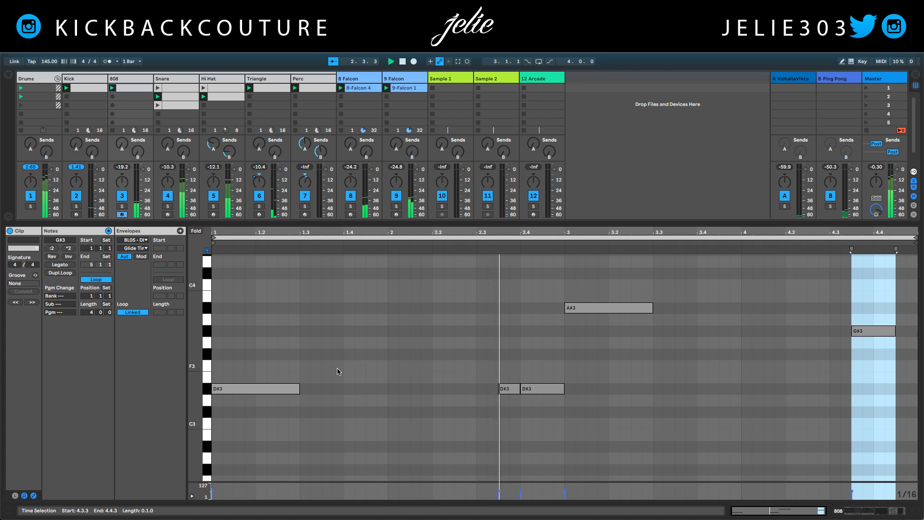
Lengthen the first D#3 note to 2.3.3 and add a D#4 note from 1.4 to 1.4.3 above it
scroll(308, 406, up, 1)
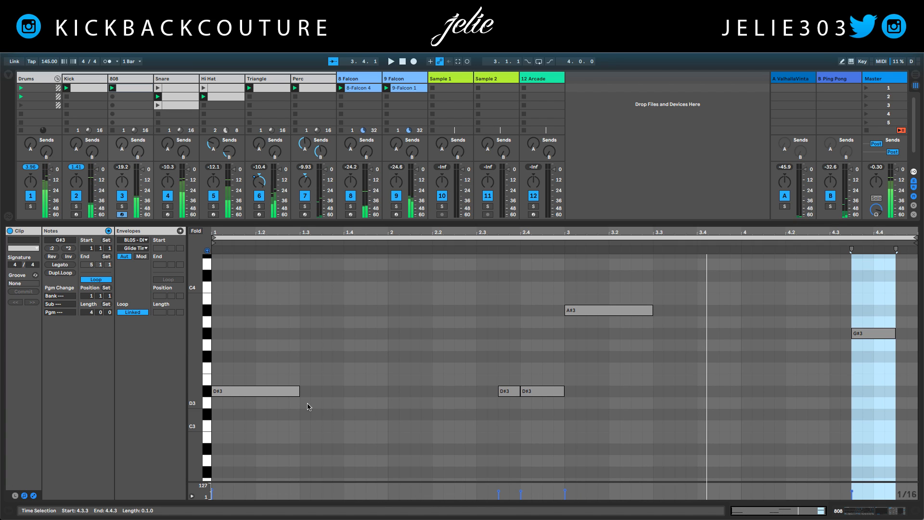
drag(299, 391, 498, 392)
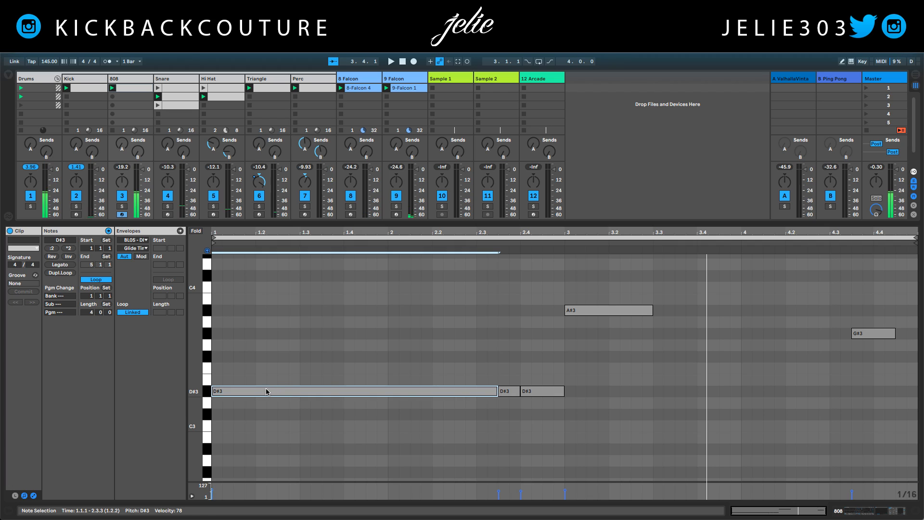
scroll(298, 398, up, 1)
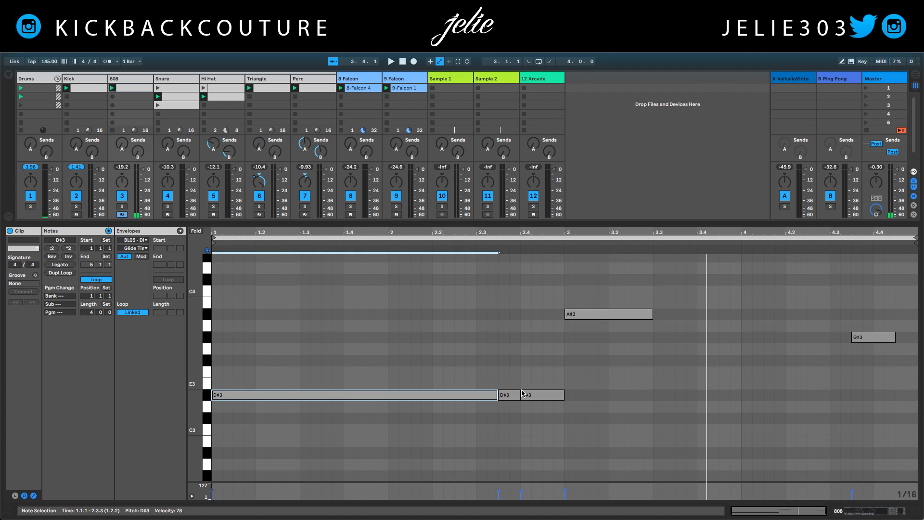
scroll(473, 390, up, 2)
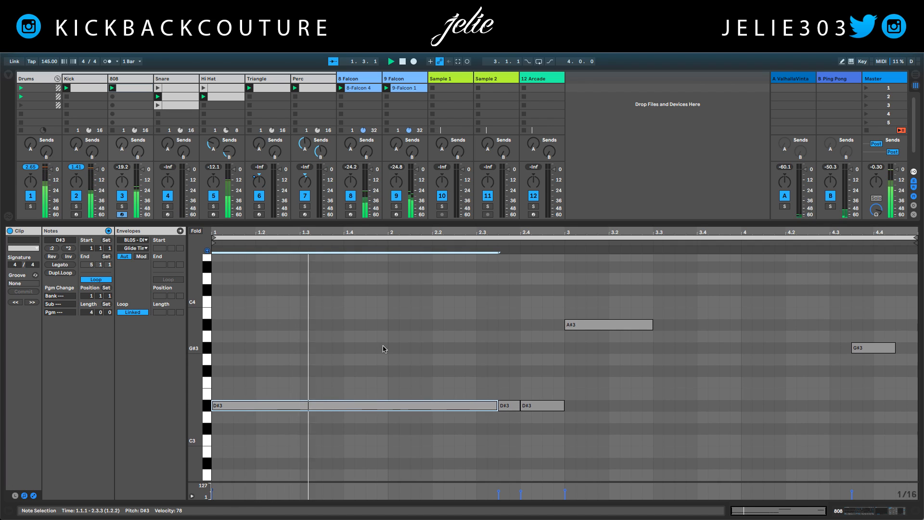
scroll(384, 348, up, 1)
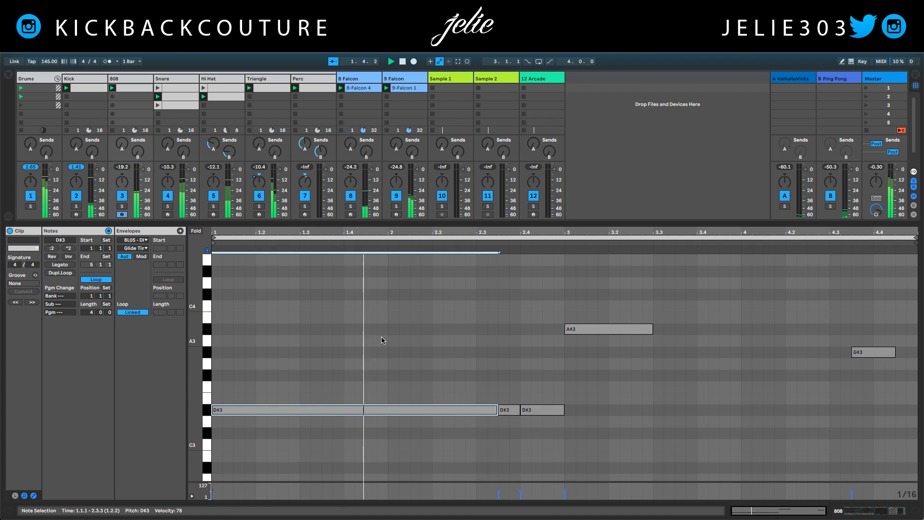
scroll(351, 292, up, 1)
double_click(346, 277)
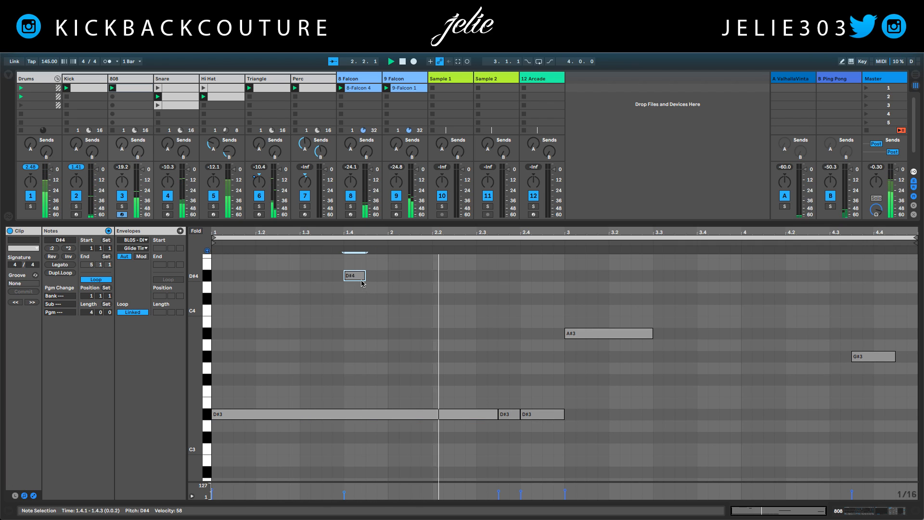
Extend the D#4 note to 2.1 and shorten the first D#3 note so it ends at 1.4.3
drag(365, 276, 388, 275)
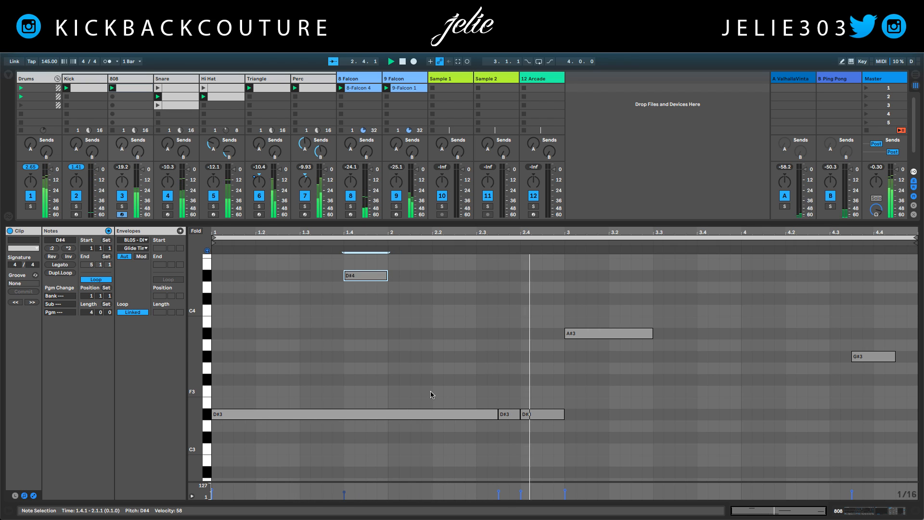
click(404, 414)
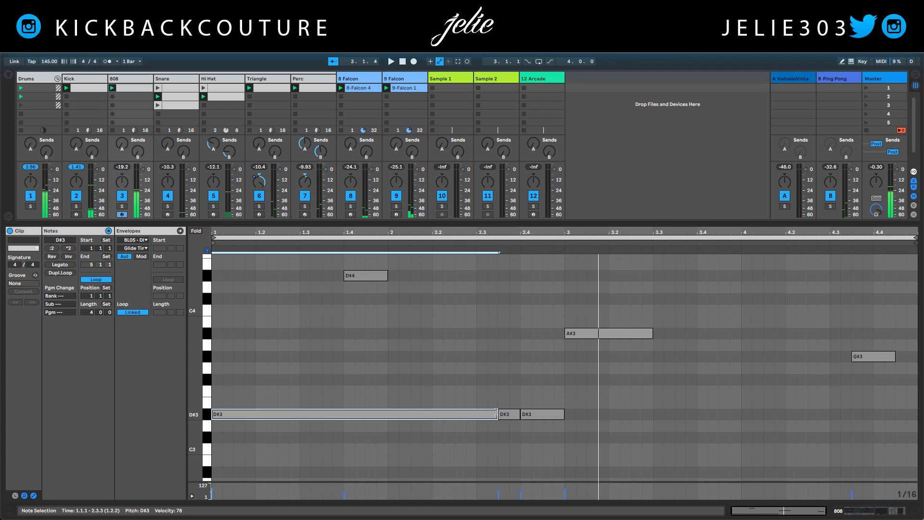
drag(495, 415, 374, 414)
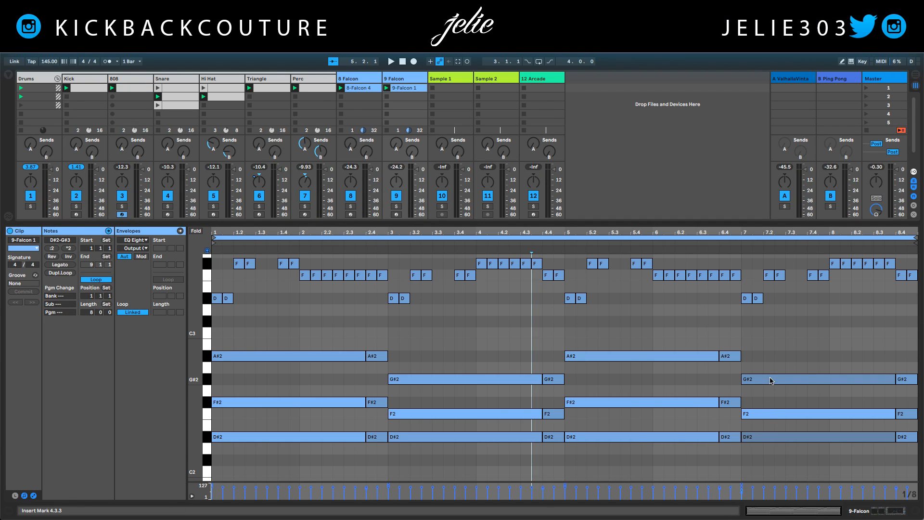
Reopen the 808 clip, raise the F#3 note at 4.1 to G#3 and shorten it to end at 4.2 during playback
click(126, 88)
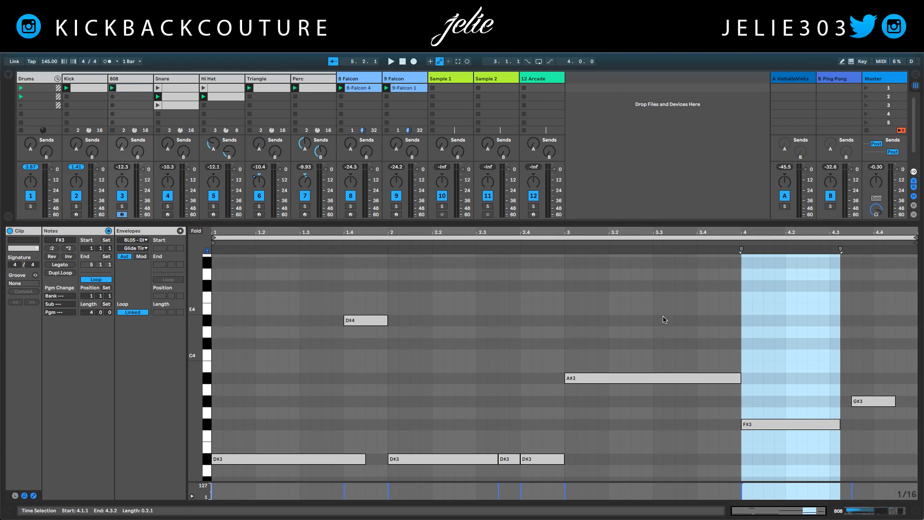
drag(757, 425, 759, 400)
key(space)
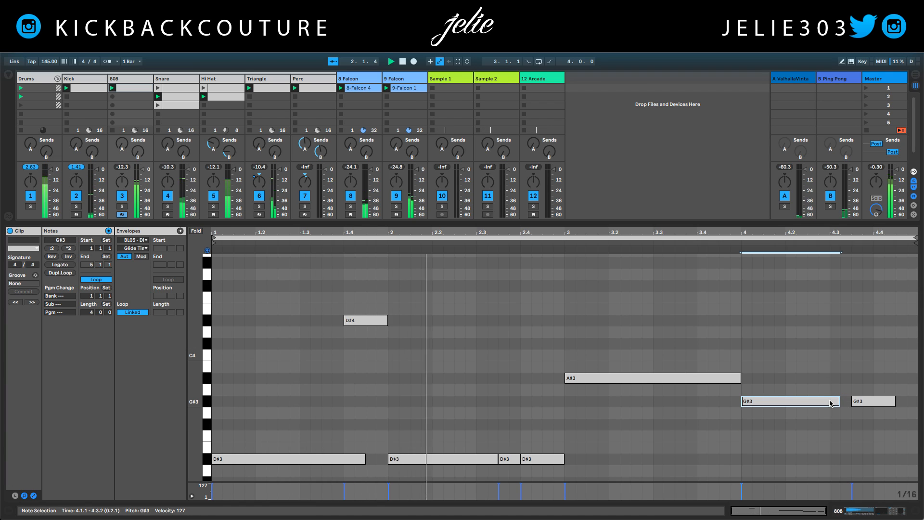
drag(840, 402, 785, 403)
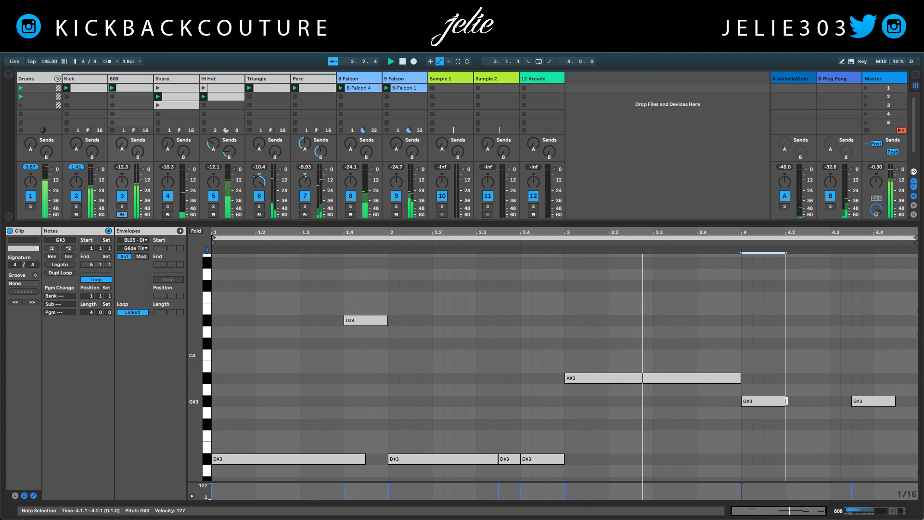
Duplicate the G#3 note to 4.2, try the copy at A#3 and settle it on F#3
key(ctrl+d)
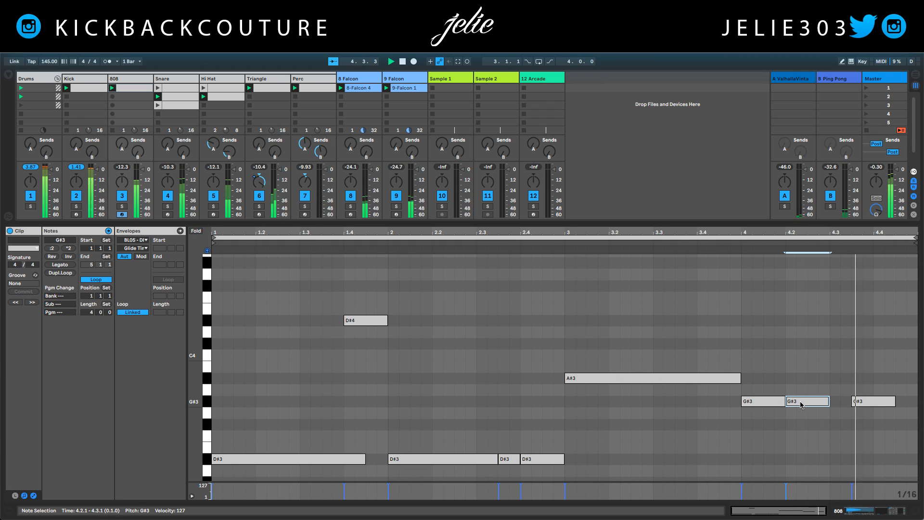
drag(801, 402, 803, 383)
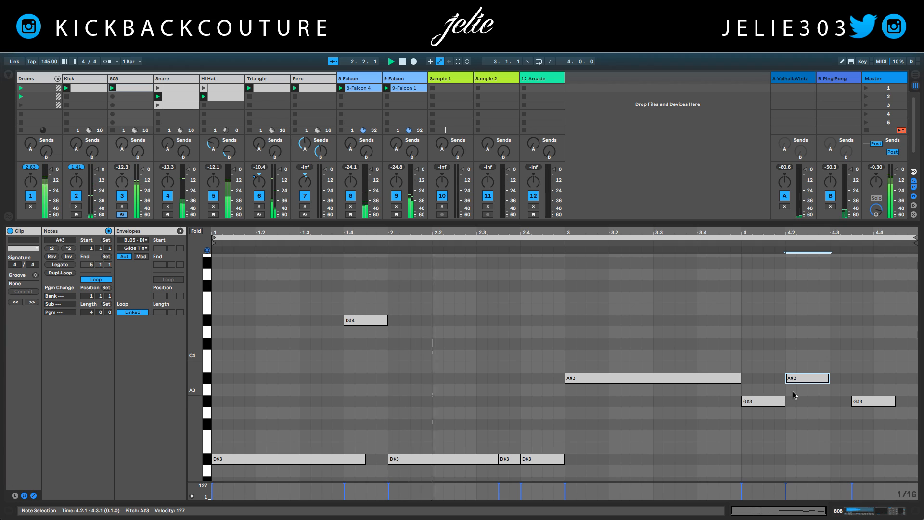
drag(798, 382, 798, 430)
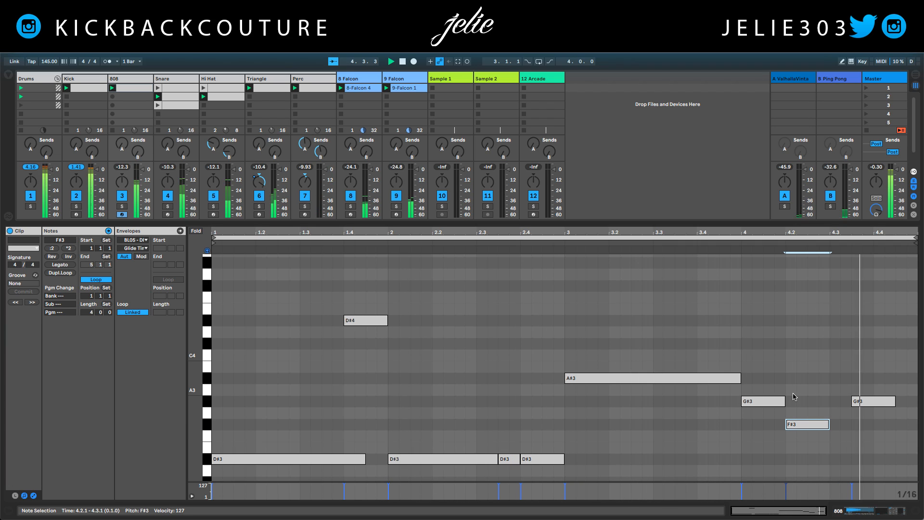
Extend the G#3 note at 4.1 slightly past 4.2 and add an F#3 note from 4.3 to 4.3.3
drag(784, 401, 790, 405)
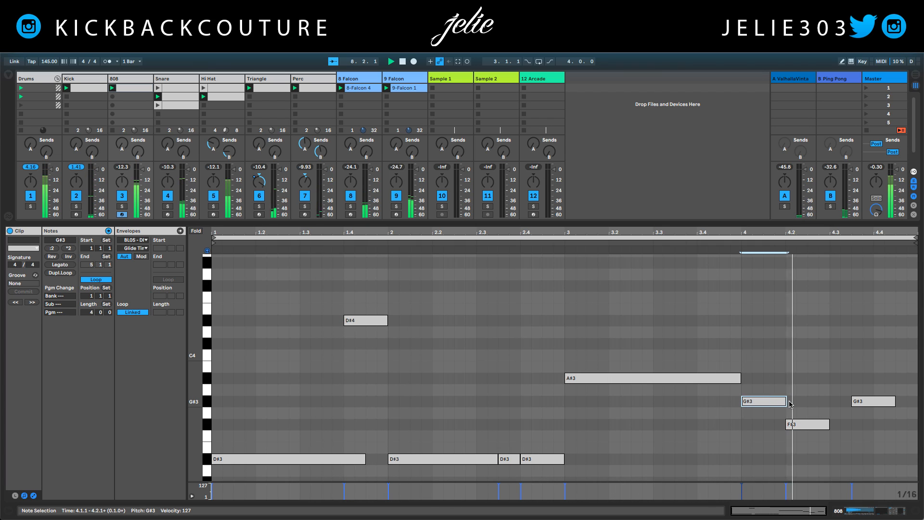
click(835, 427)
drag(835, 427, 847, 427)
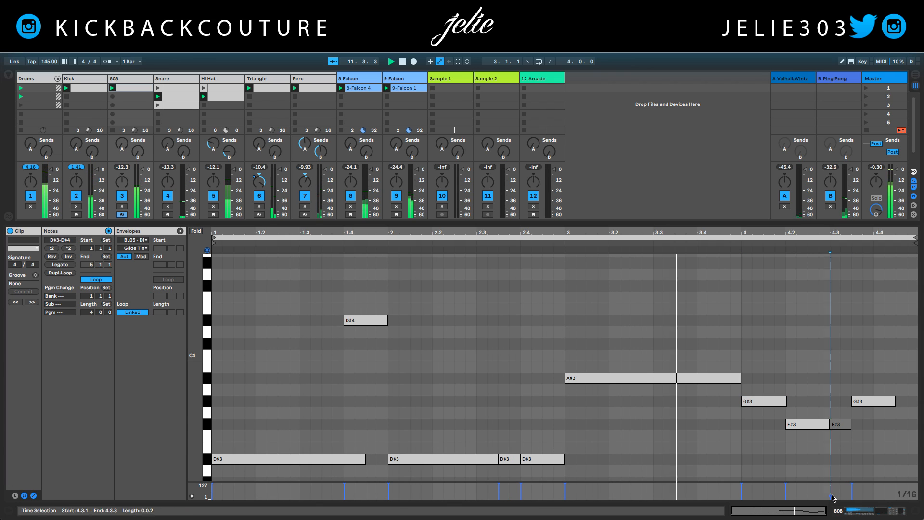
Extend the short F#3 note slightly past 4.3.3 and lengthen the last G#3 note to the clip end at 5.1
click(836, 424)
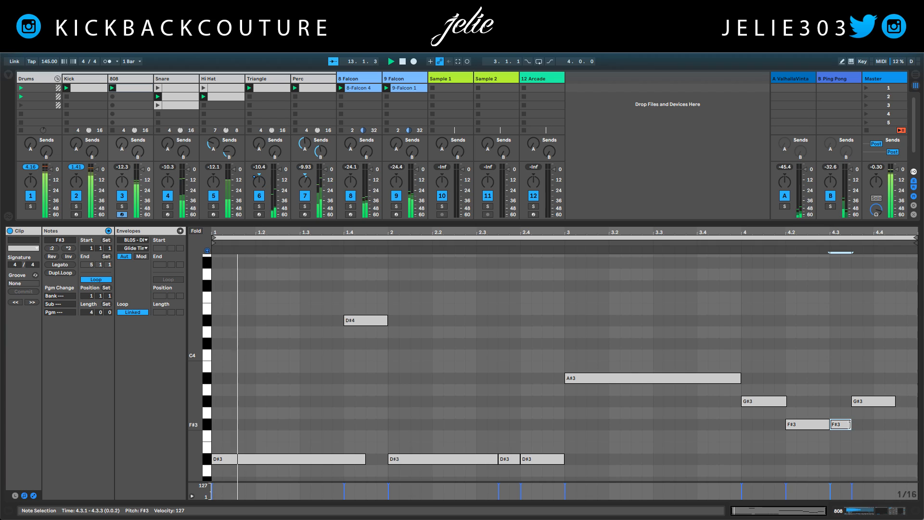
drag(851, 425, 853, 424)
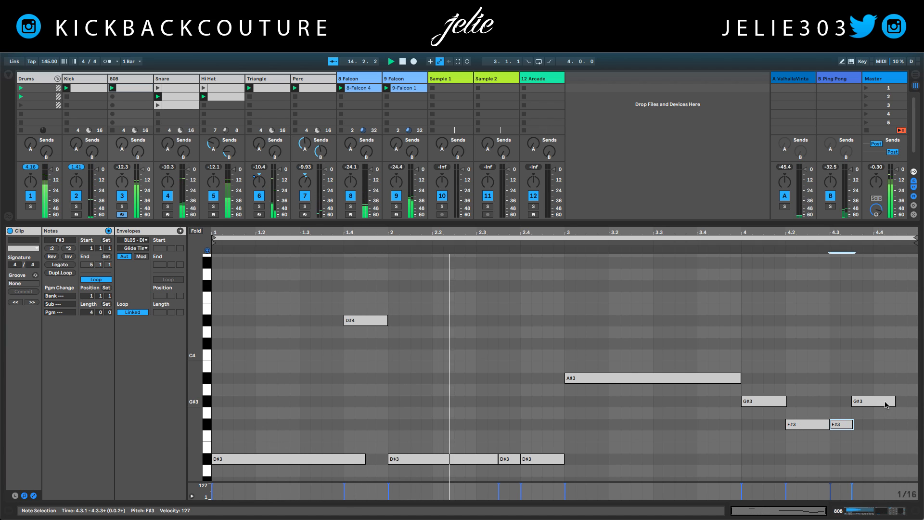
drag(895, 401, 919, 405)
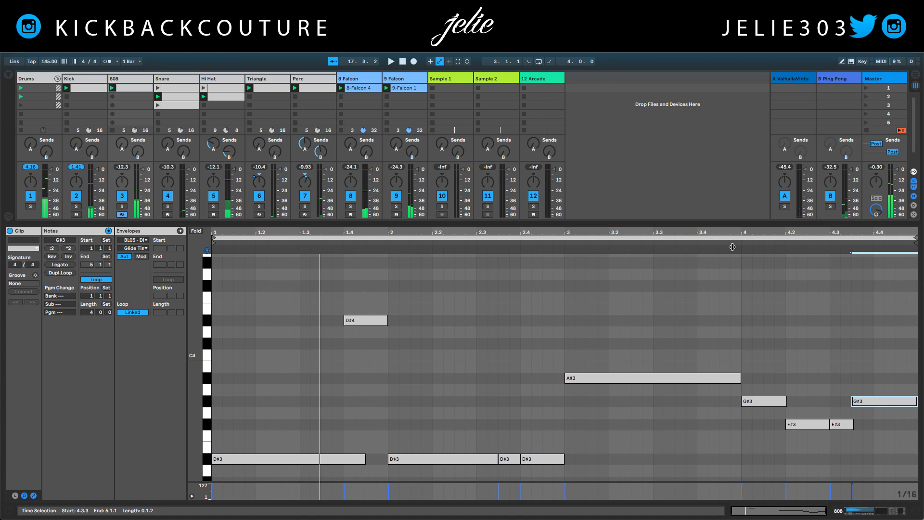
Play back the 808 track soloed, trim the F#3 note at 4.3 to end at 4.3.3, and unsolo the track
click(122, 207)
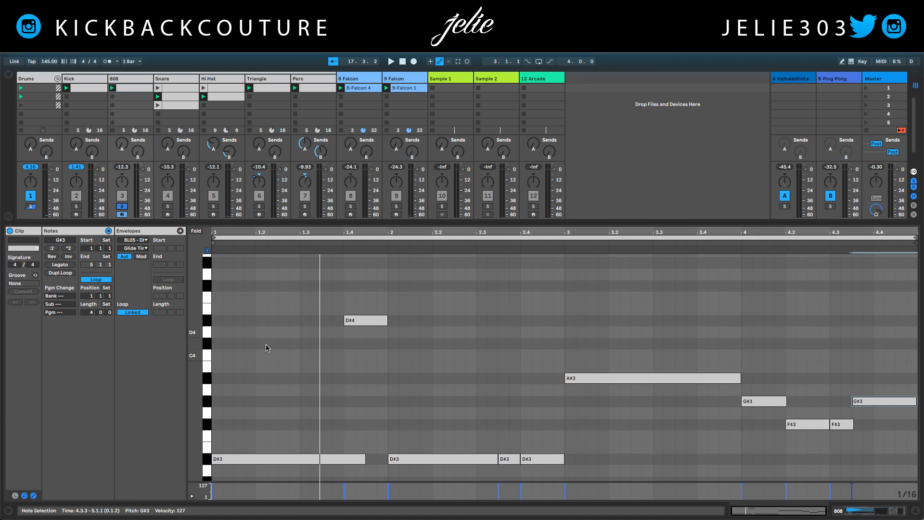
key(space)
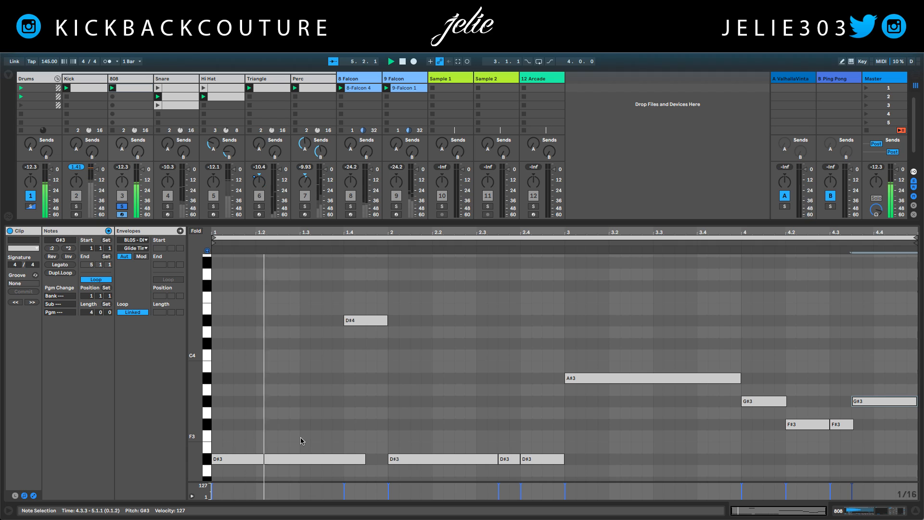
click(850, 426)
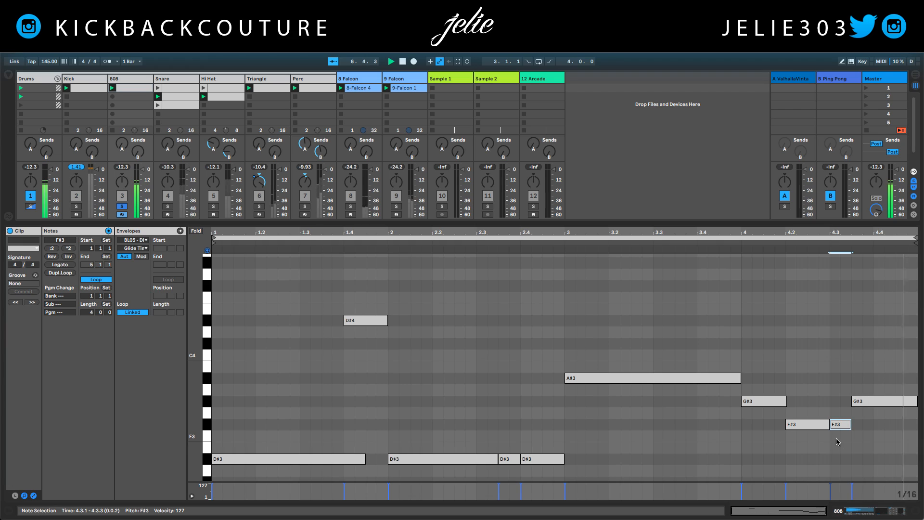
key(space)
click(122, 206)
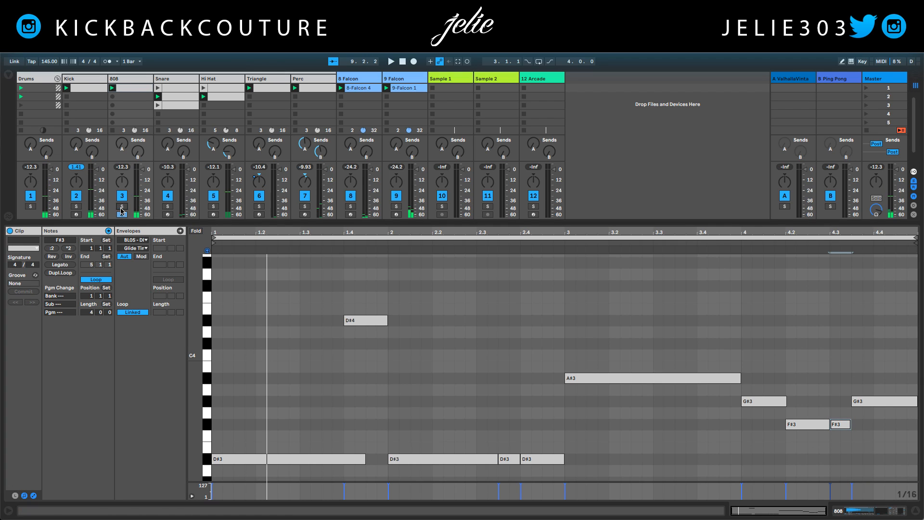